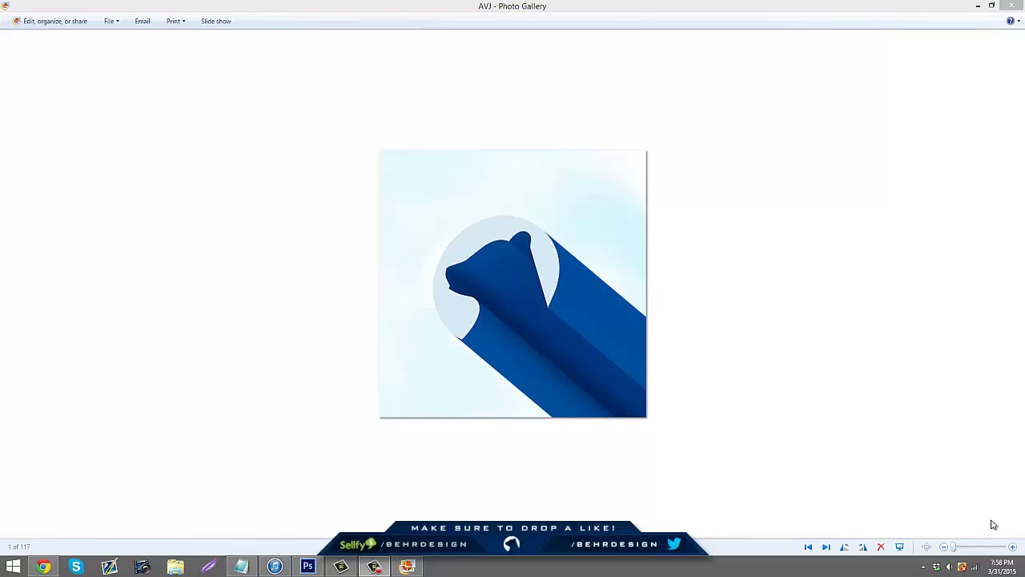
Capture the blue long-shadow bear logo from Photo Gallery with Lightshot and copy it to the clipboard.
{"action": "left_click", "coordinate": [309, 566]}
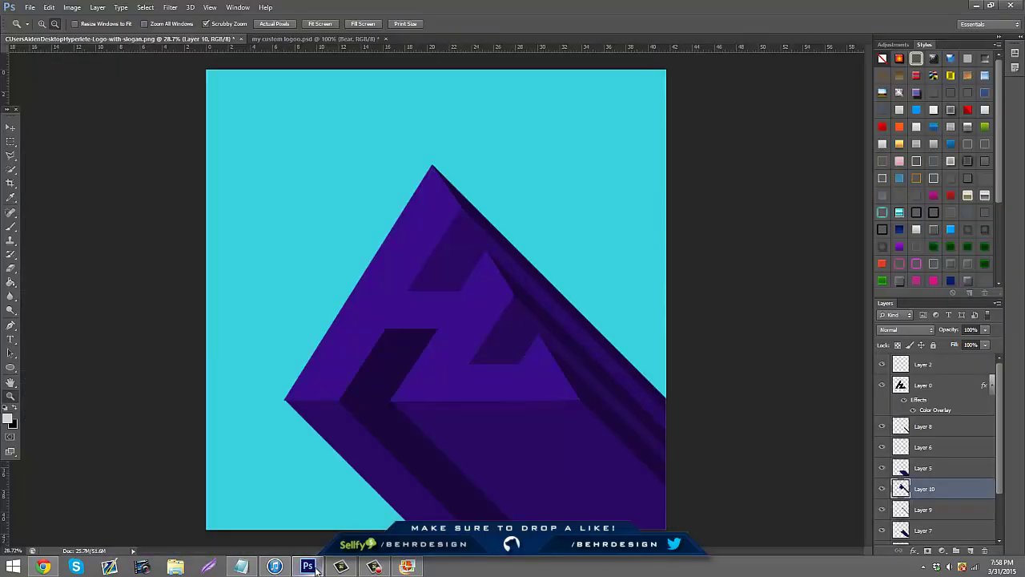
{"action": "left_click", "coordinate": [316, 567]}
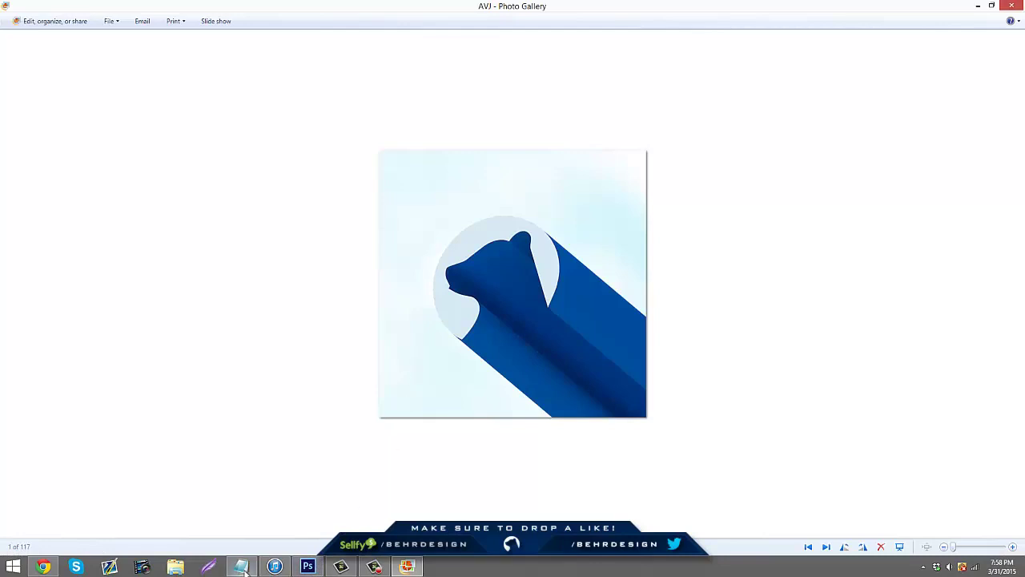
{"action": "left_click", "coordinate": [211, 568]}
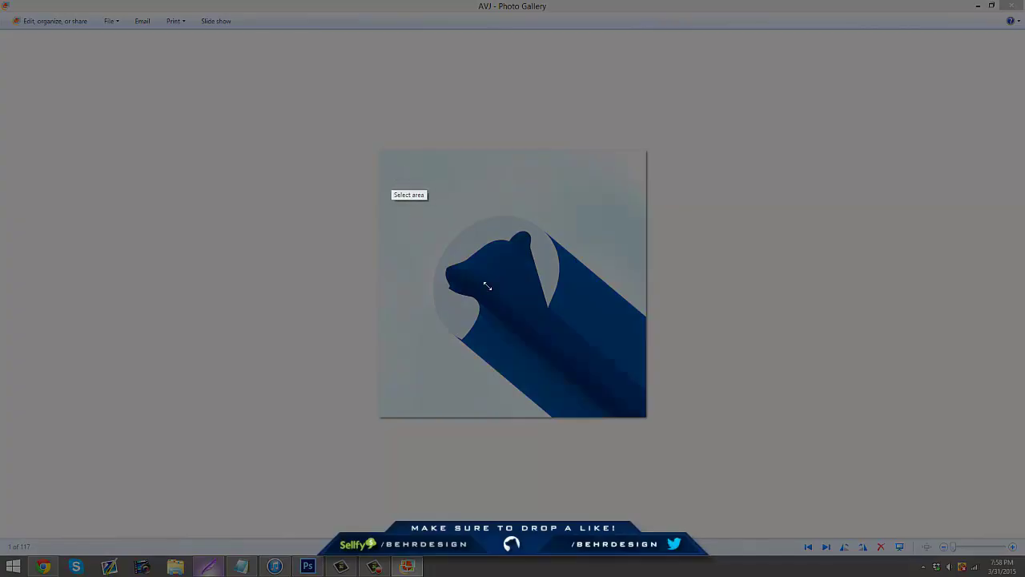
{"action": "mouse_move", "coordinate": [387, 170]}
{"action": "left_mouse_down"}
{"action": "mouse_move", "coordinate": [650, 422]}
{"action": "mouse_move", "coordinate": [622, 398]}
{"action": "left_mouse_up"}
{"action": "left_click", "coordinate": [605, 426]}
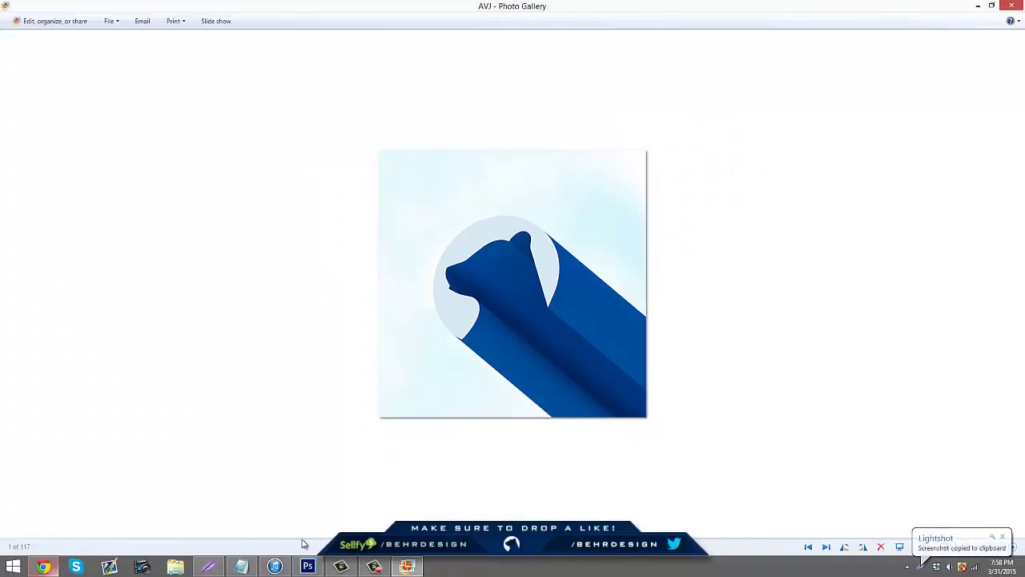
Delete the old extrusion layers, Layer 8 down to Layer 3, plus the leftover empty layer.
{"action": "left_click", "coordinate": [307, 567]}
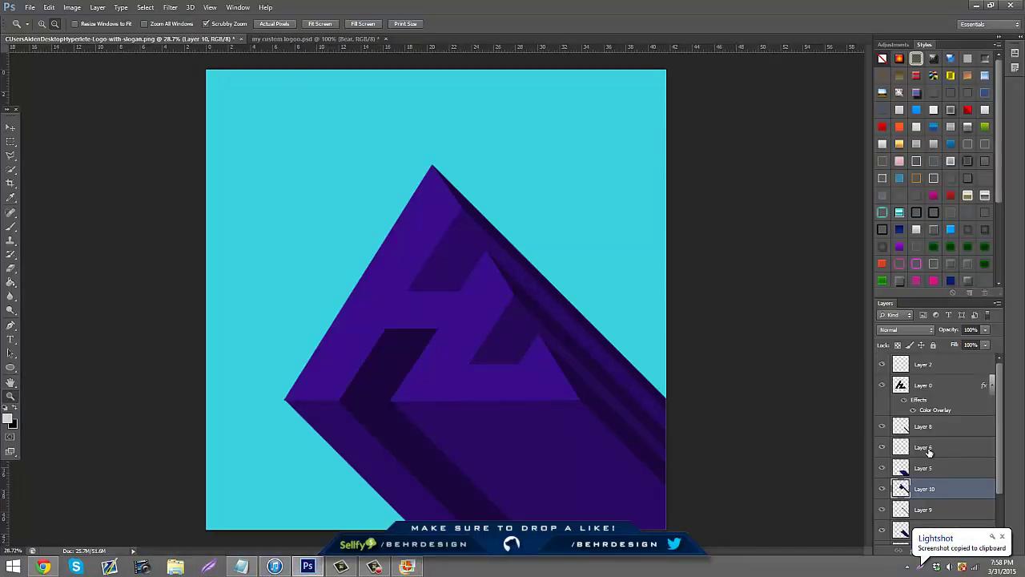
{"action": "left_click", "coordinate": [949, 427]}
{"action": "scroll", "coordinate": [963, 497], "scroll_direction": "down", "scroll_amount": 3}
{"action": "left_click", "coordinate": [948, 516], "text": "shift"}
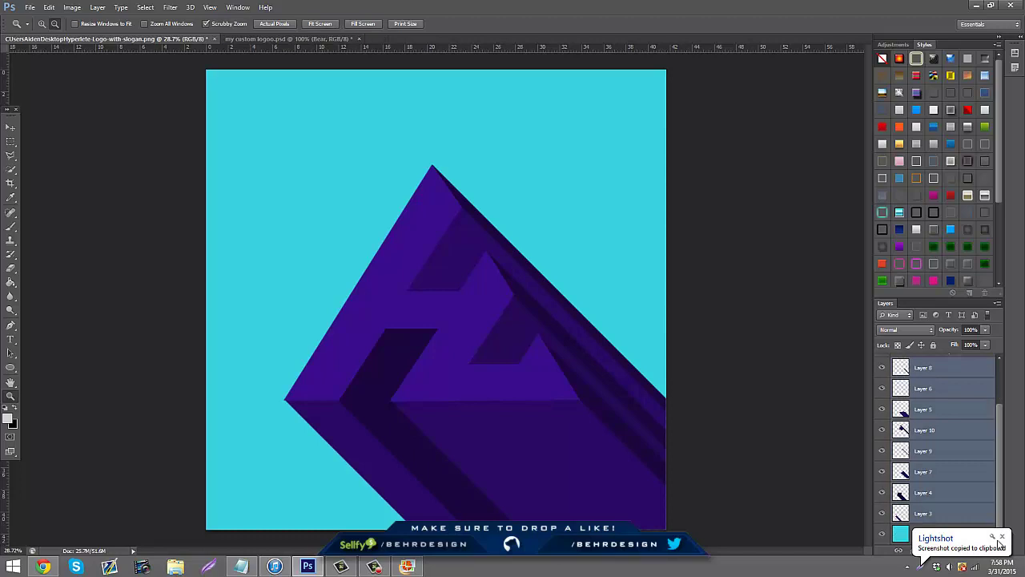
{"action": "left_click", "coordinate": [985, 550]}
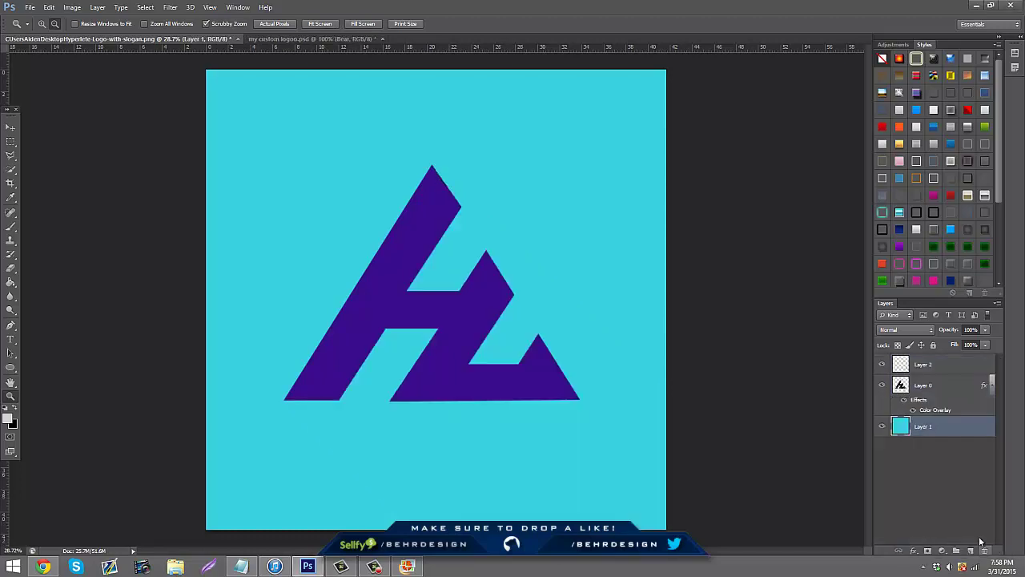
{"action": "left_click", "coordinate": [985, 551]}
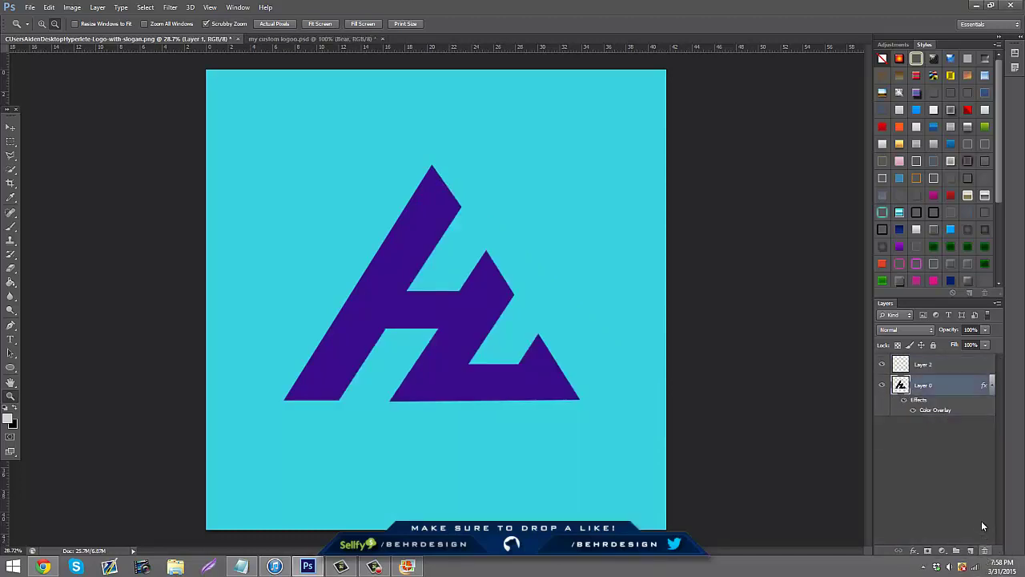
{"action": "key", "text": "alt+bracketright"}
Add a new layer below the logo layer and fill it black with the Paint Bucket.
{"action": "left_click", "coordinate": [986, 551]}
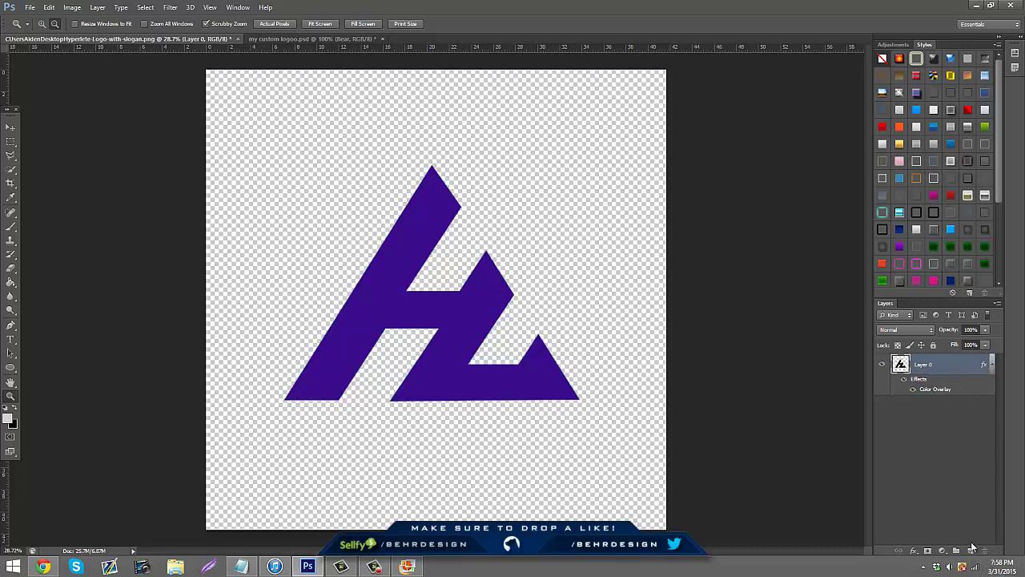
{"action": "left_click", "coordinate": [969, 551]}
{"action": "left_click_drag", "start_coordinate": [972, 363], "coordinate": [929, 417]}
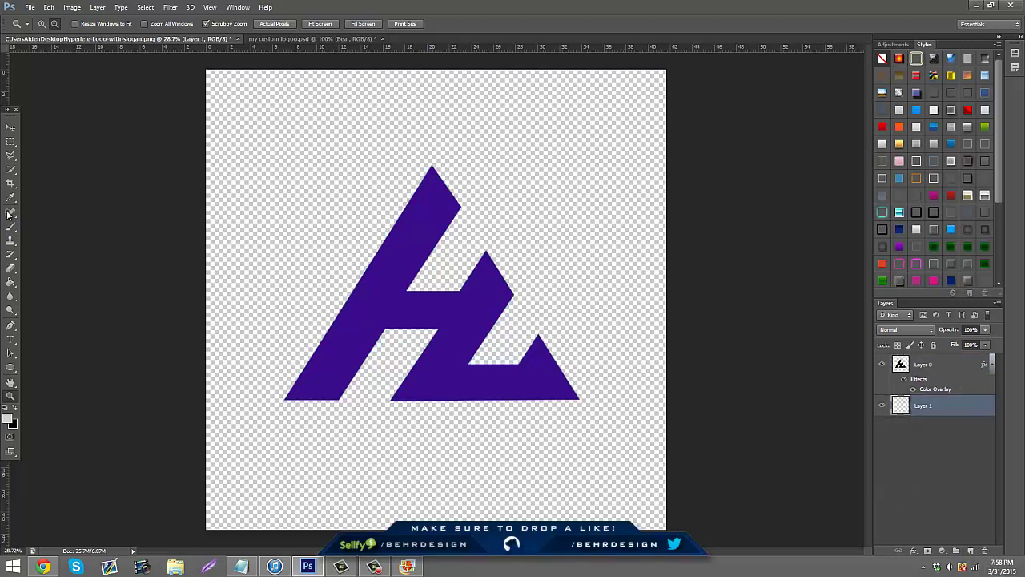
{"action": "left_click", "coordinate": [10, 282]}
{"action": "left_click", "coordinate": [16, 410]}
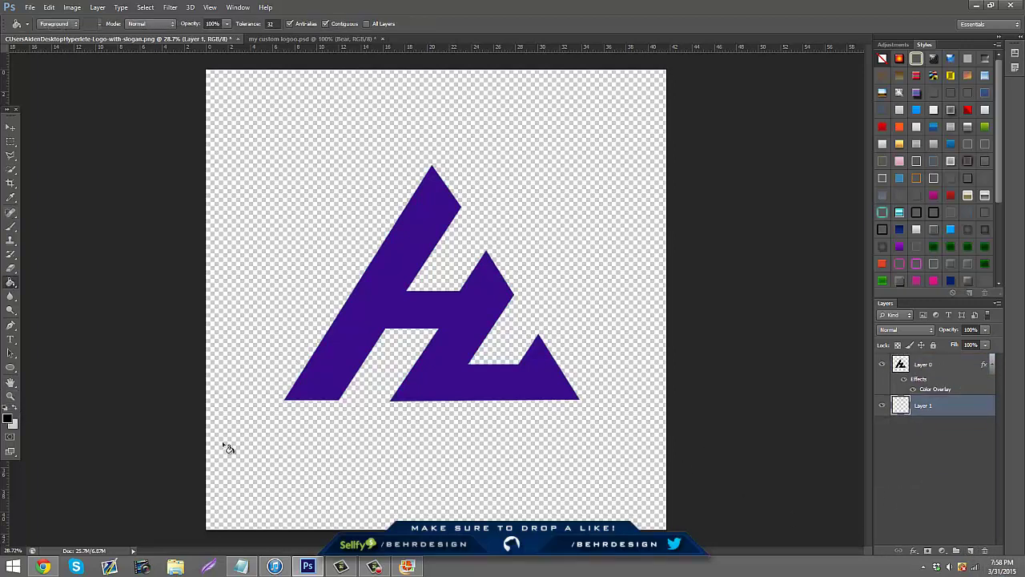
{"action": "left_click", "coordinate": [364, 450]}
Change the logo layer's Color Overlay colour to white.
{"action": "left_click", "coordinate": [923, 364]}
{"action": "right_click", "coordinate": [933, 365]}
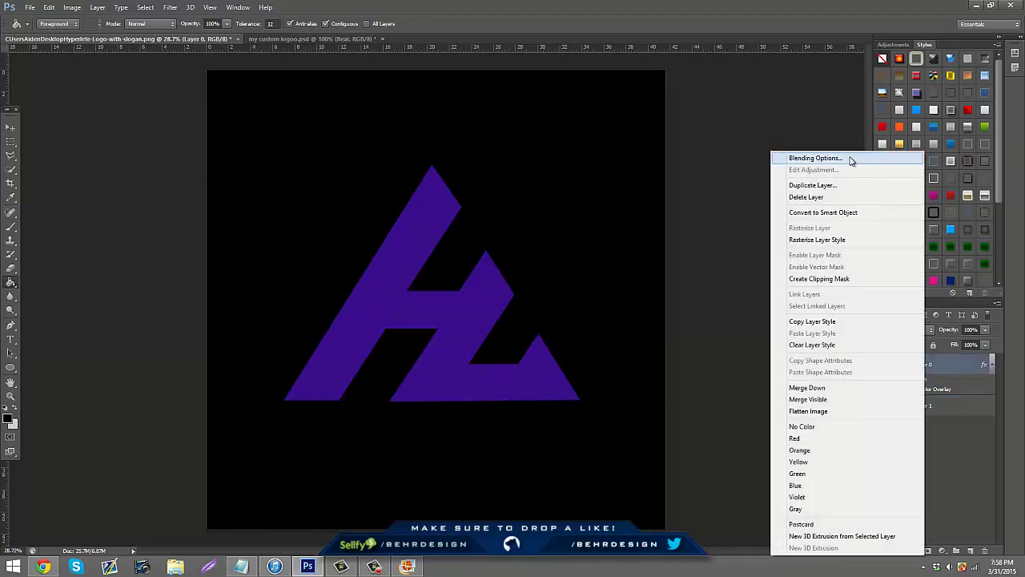
{"action": "left_click", "coordinate": [810, 154]}
{"action": "left_click", "coordinate": [685, 407]}
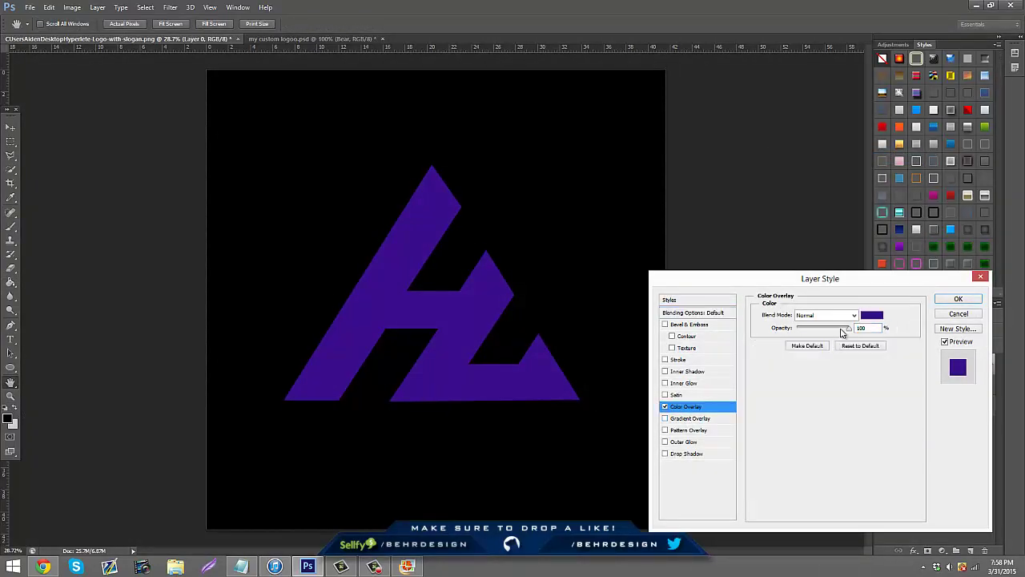
{"action": "left_click", "coordinate": [873, 317]}
{"action": "left_click", "coordinate": [699, 172]}
{"action": "left_click", "coordinate": [951, 163]}
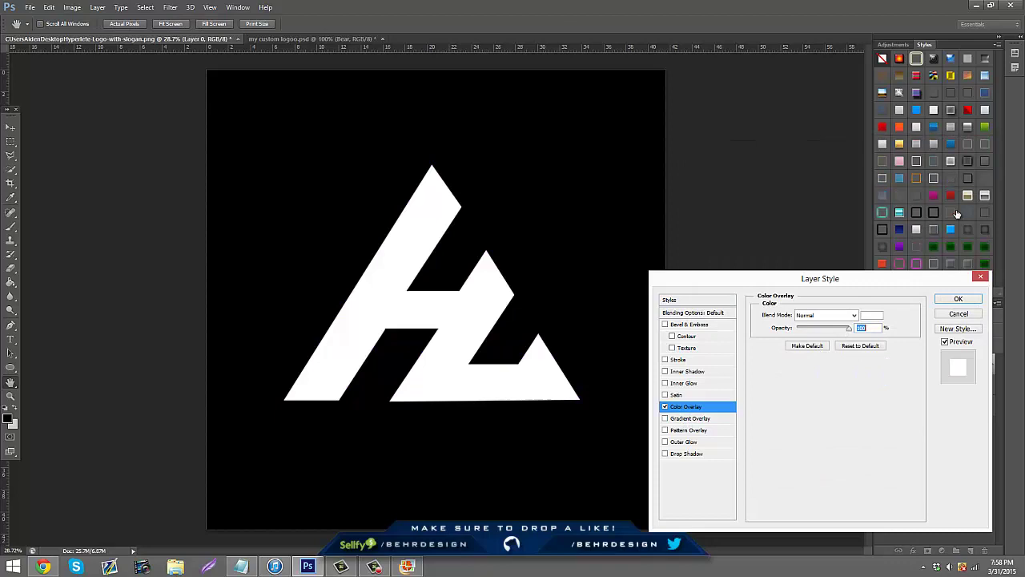
{"action": "left_click", "coordinate": [958, 300]}
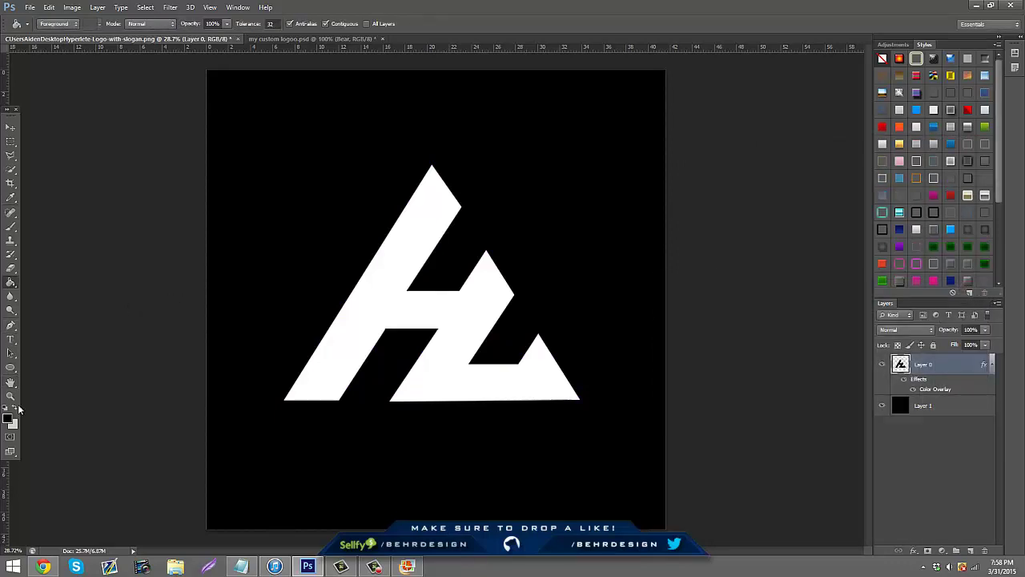
Draw a light grey (#dbdbdb) circle below the logo's lower left with the Ellipse tool.
{"action": "left_click", "coordinate": [10, 367]}
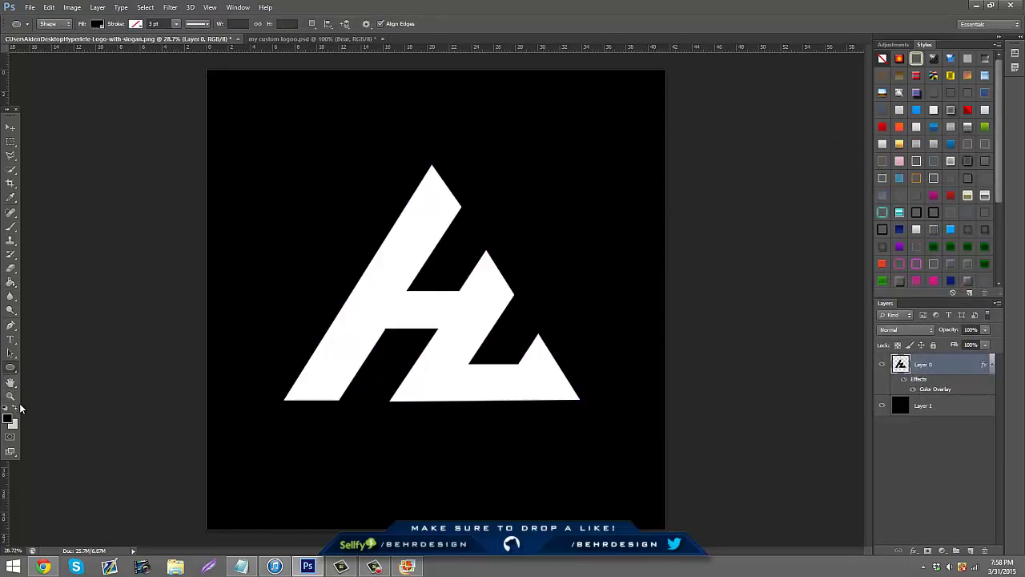
{"action": "left_click", "coordinate": [17, 410]}
{"action": "left_click", "coordinate": [8, 417]}
{"action": "mouse_move", "coordinate": [704, 186]}
{"action": "left_mouse_down"}
{"action": "mouse_move", "coordinate": [672, 186]}
{"action": "mouse_move", "coordinate": [670, 176]}
{"action": "left_mouse_up"}
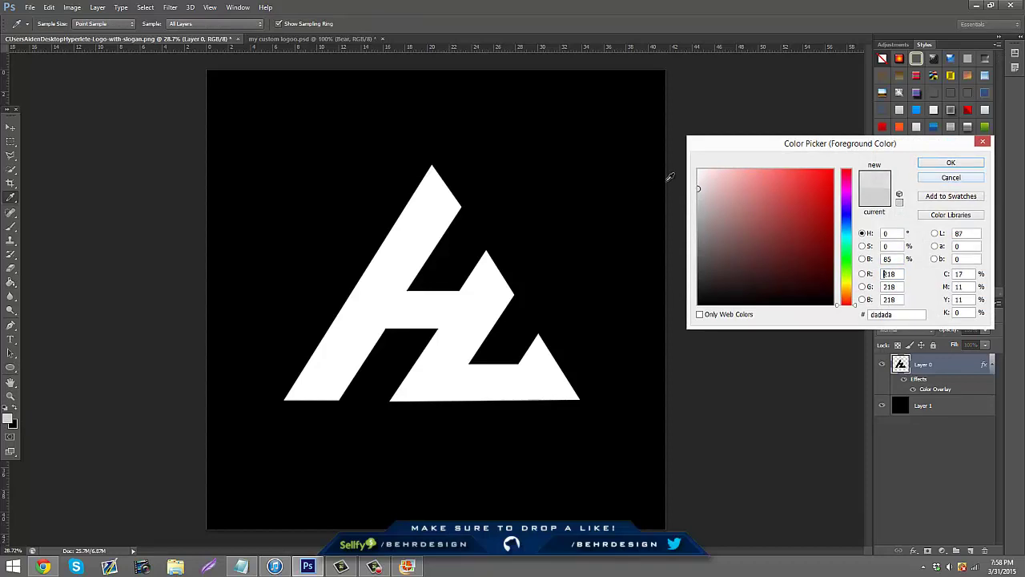
{"action": "left_click", "coordinate": [961, 165]}
{"action": "left_click_drag", "start_coordinate": [270, 435], "coordinate": [333, 493]}
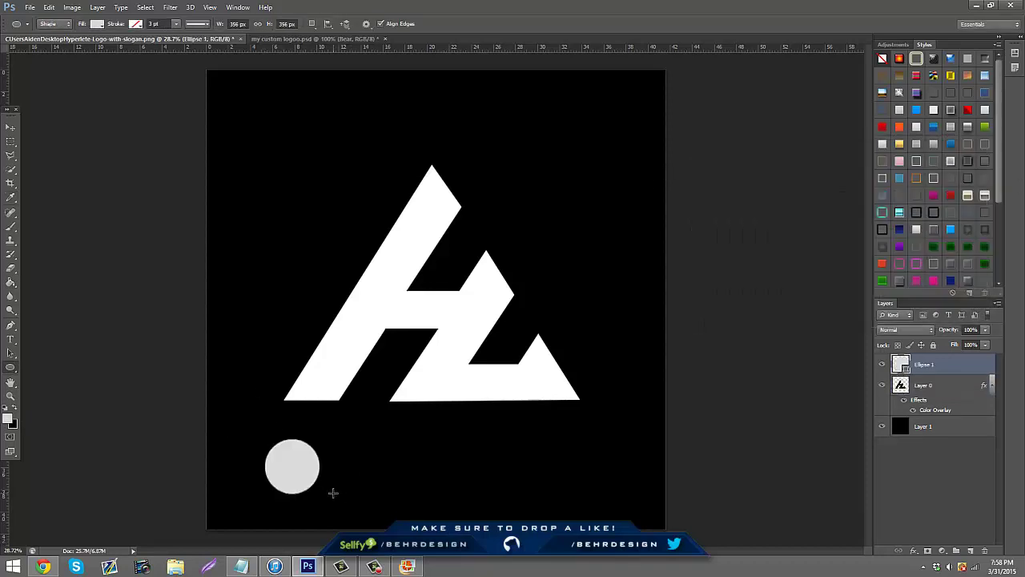
Draw a second, darker grey (#8c8c8c) circle on a new layer and move it beside the first.
{"action": "left_click", "coordinate": [9, 419]}
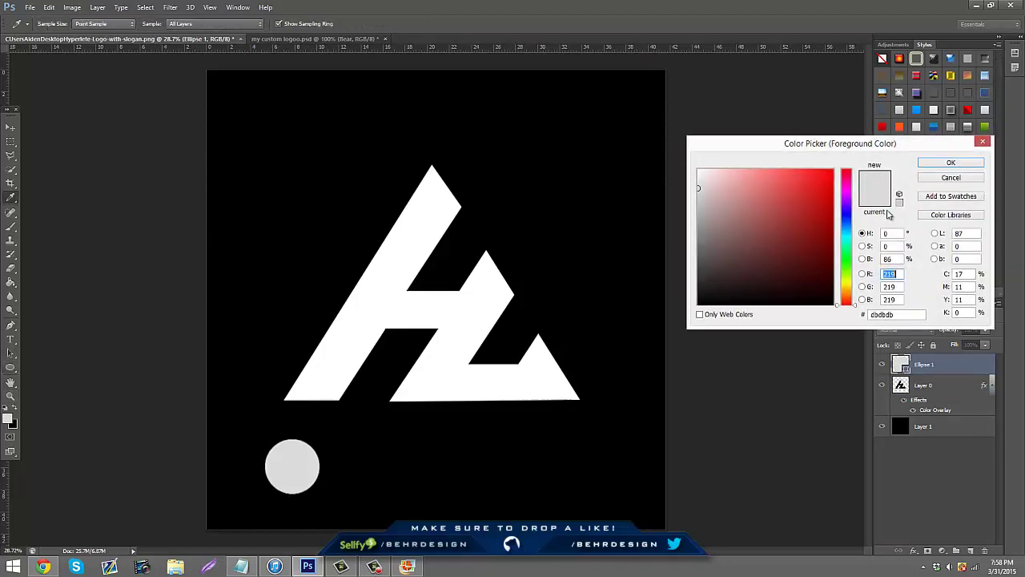
{"action": "left_click_drag", "start_coordinate": [704, 224], "coordinate": [693, 228]}
{"action": "left_click", "coordinate": [696, 227]}
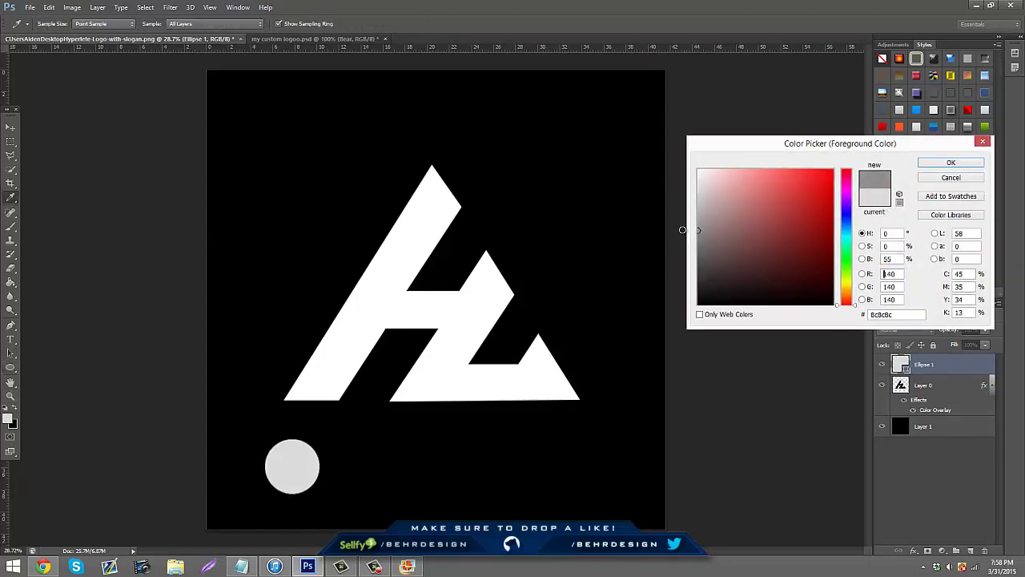
{"action": "left_click", "coordinate": [979, 164]}
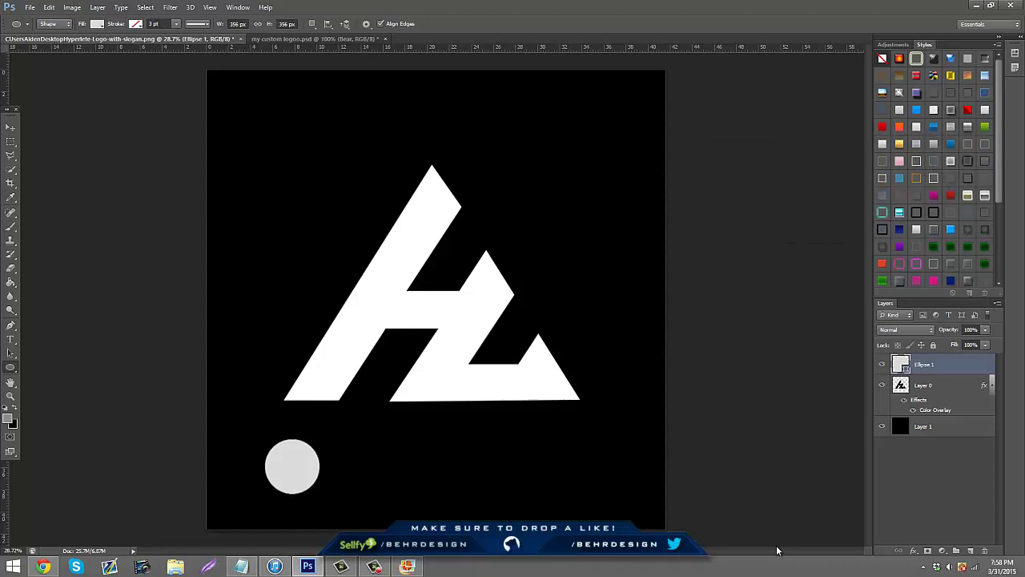
{"action": "left_click", "coordinate": [970, 551]}
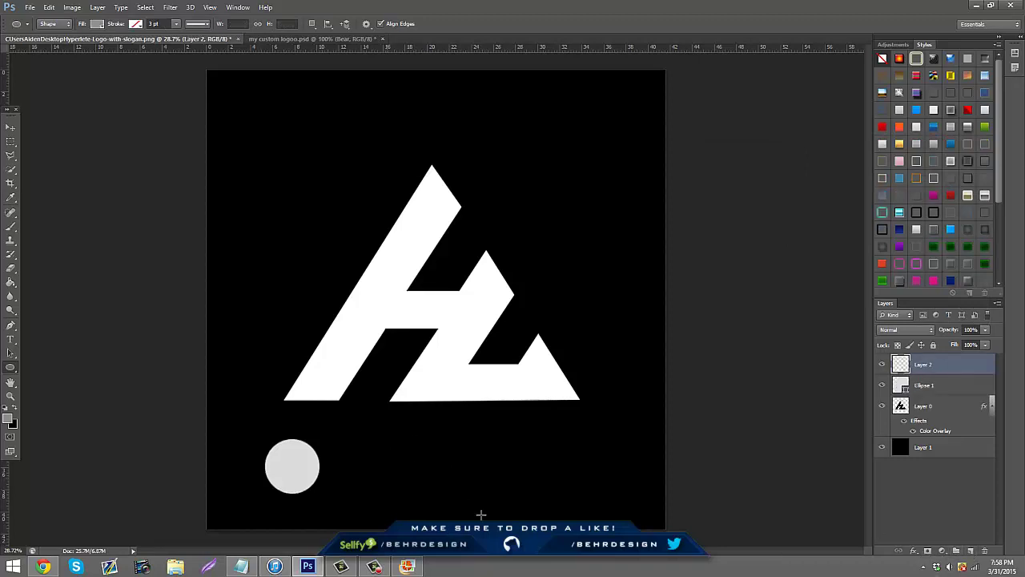
{"action": "left_click_drag", "start_coordinate": [386, 443], "coordinate": [437, 493]}
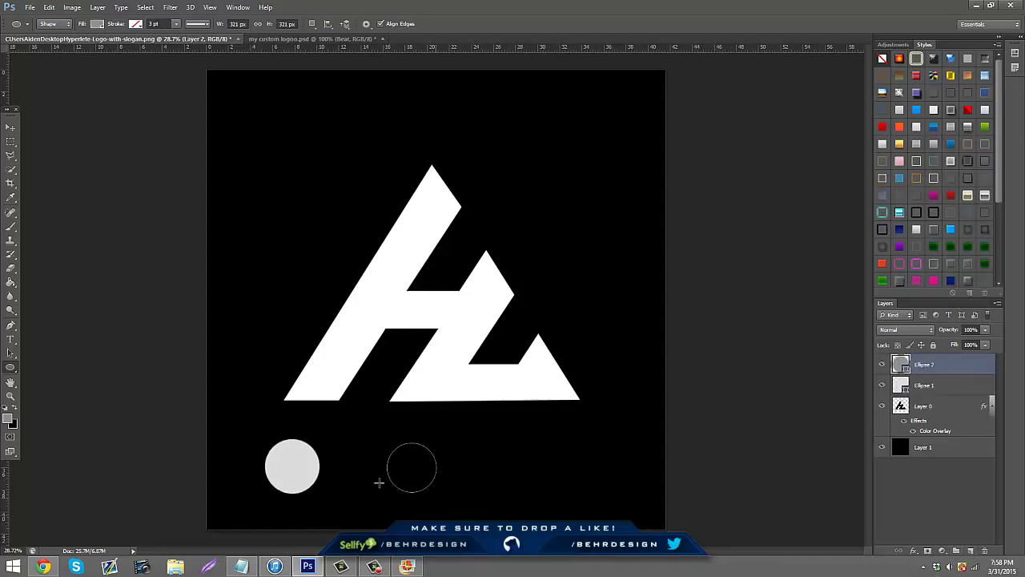
{"action": "left_click", "coordinate": [9, 129]}
{"action": "left_click_drag", "start_coordinate": [406, 389], "coordinate": [393, 383]}
{"action": "left_click", "coordinate": [49, 8]}
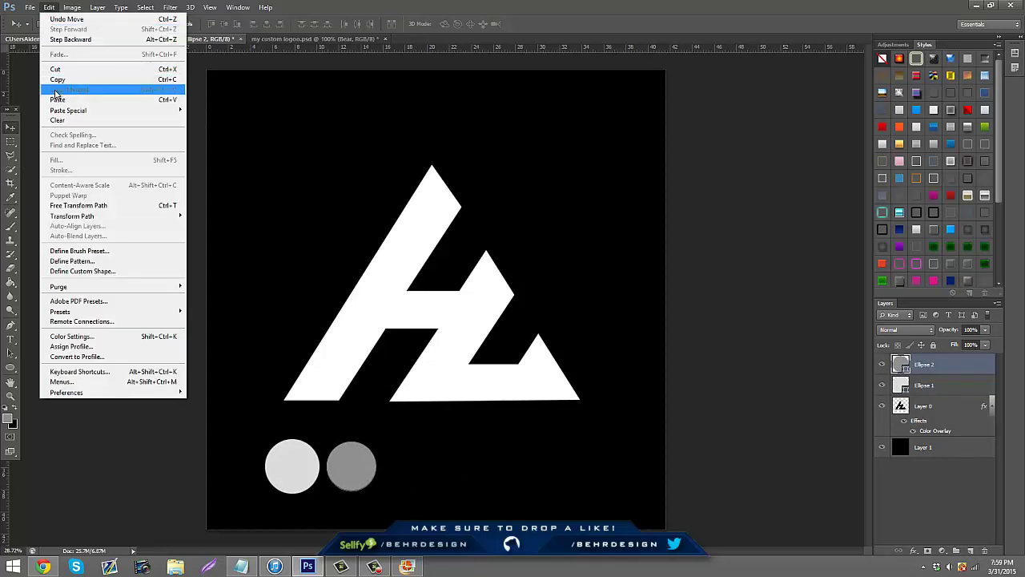
{"action": "left_click", "coordinate": [58, 100]}
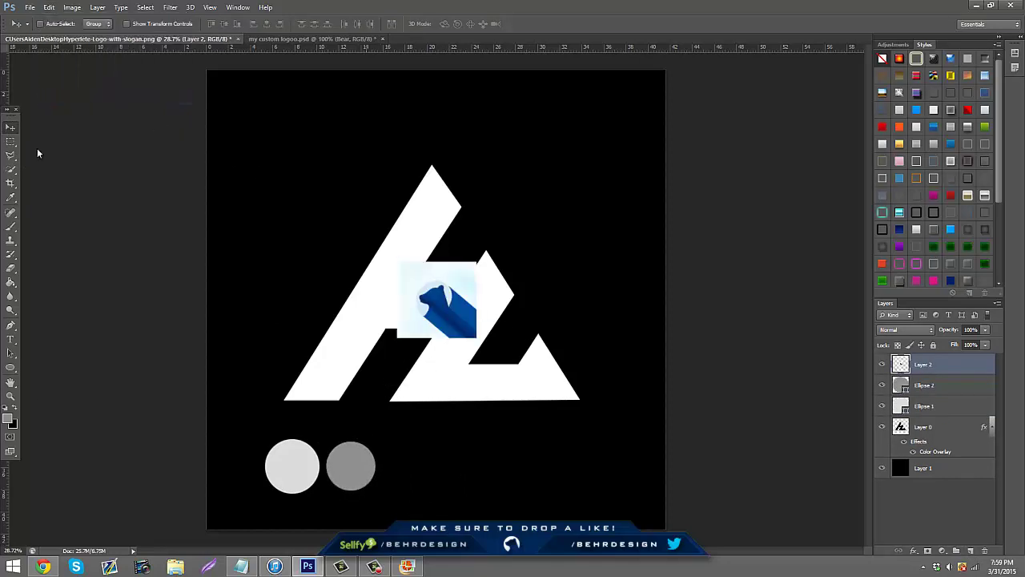
{"action": "left_click_drag", "start_coordinate": [430, 275], "coordinate": [259, 102]}
{"action": "left_click", "coordinate": [985, 551]}
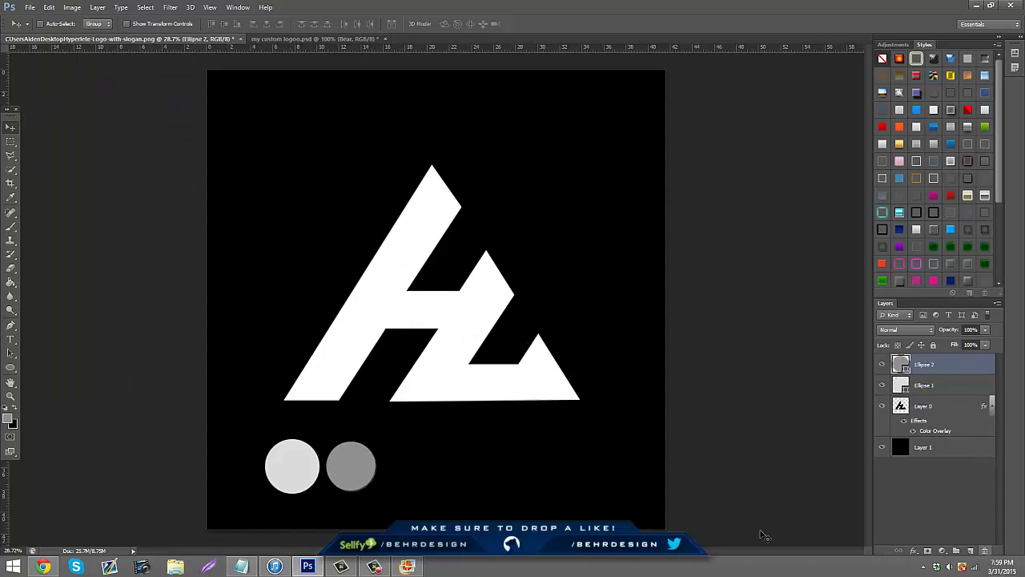
{"action": "left_click", "coordinate": [11, 395]}
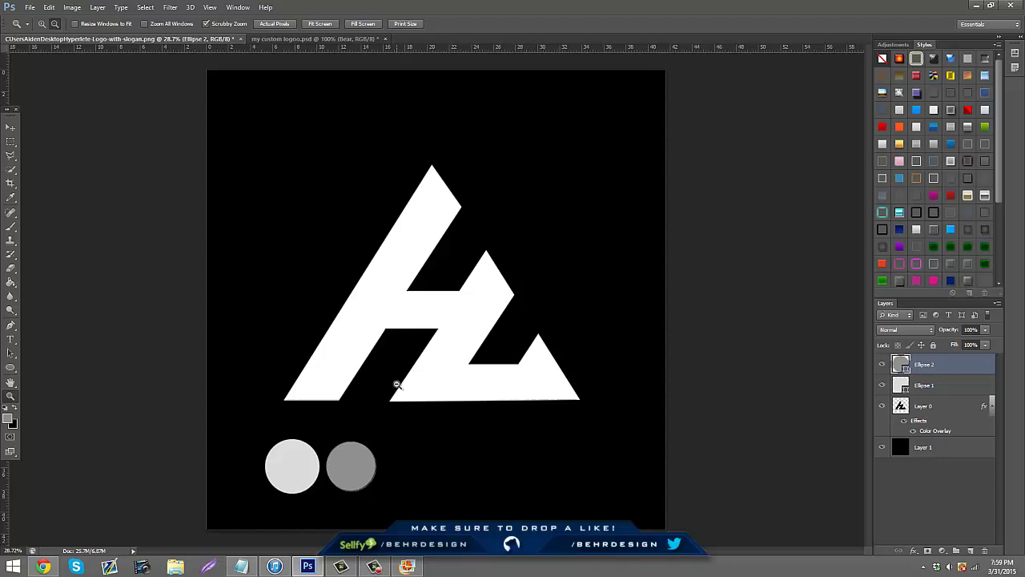
{"action": "left_click_drag", "start_coordinate": [393, 384], "coordinate": [415, 346]}
{"action": "left_click_drag", "start_coordinate": [362, 313], "coordinate": [386, 312]}
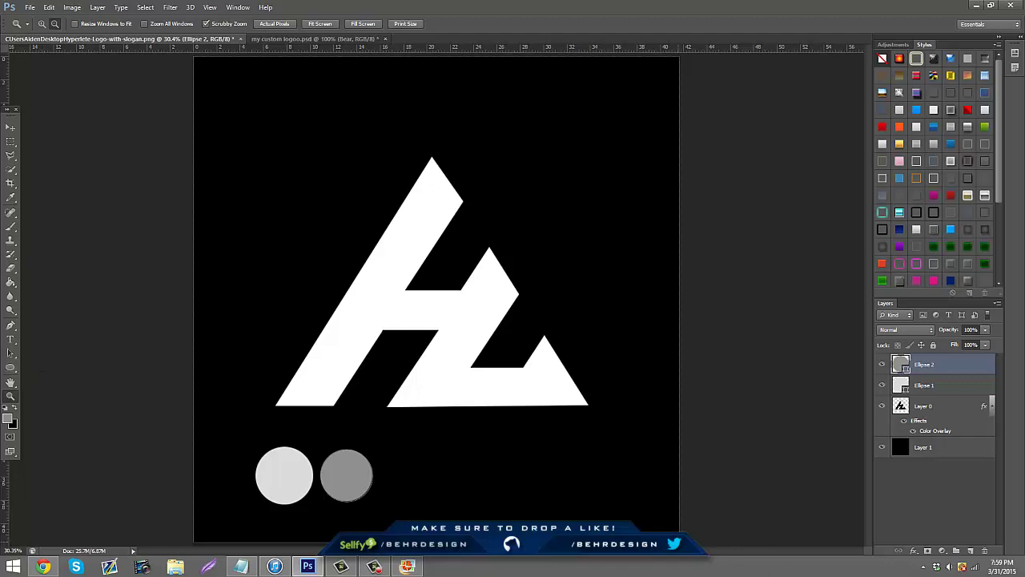
Draw a polygon selection left of the logo and dismiss the 'No pixels were selected' warning.
{"action": "left_click", "coordinate": [11, 155]}
{"action": "left_click", "coordinate": [202, 256]}
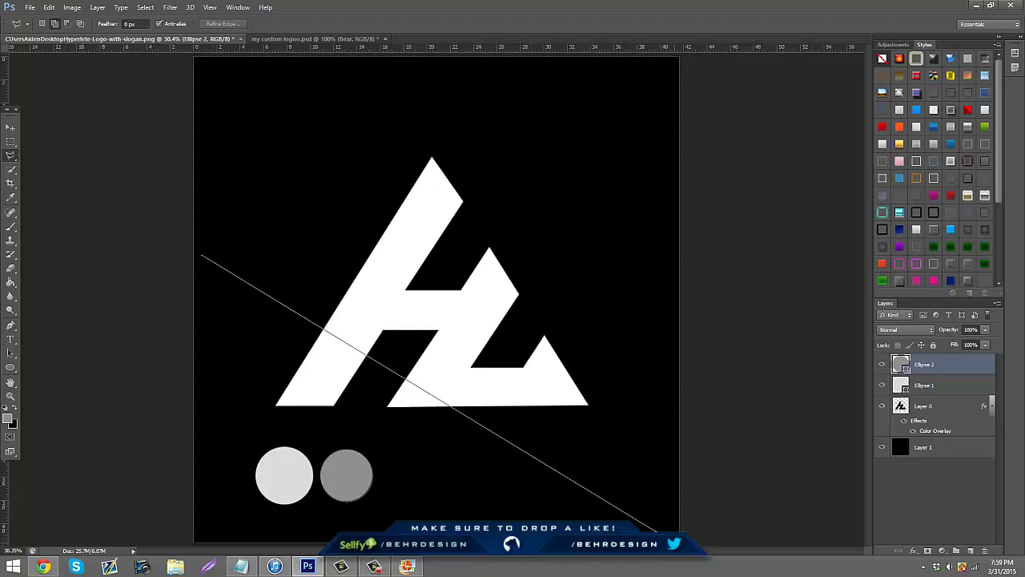
{"action": "double_click", "coordinate": [298, 288]}
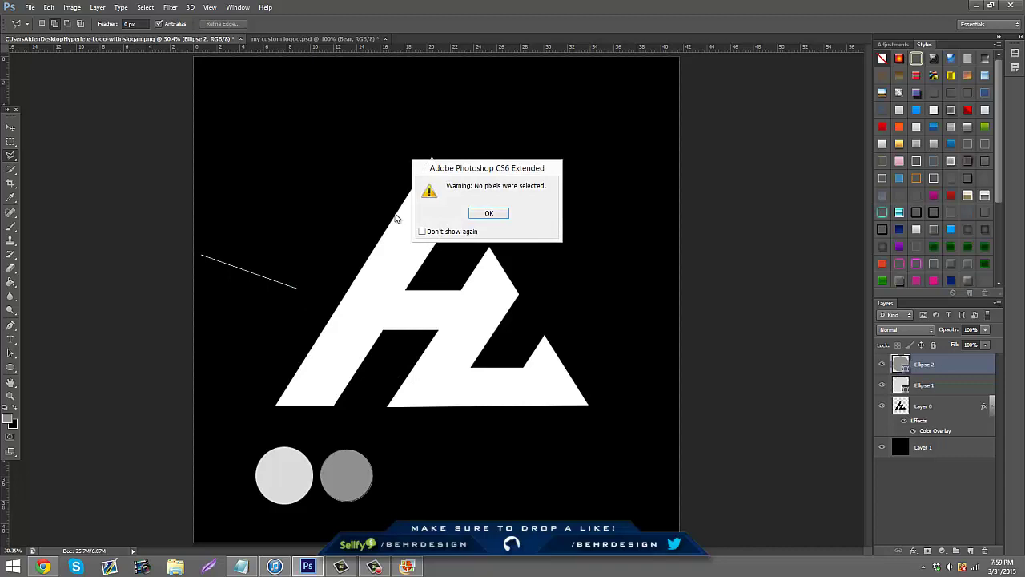
{"action": "left_click", "coordinate": [490, 213]}
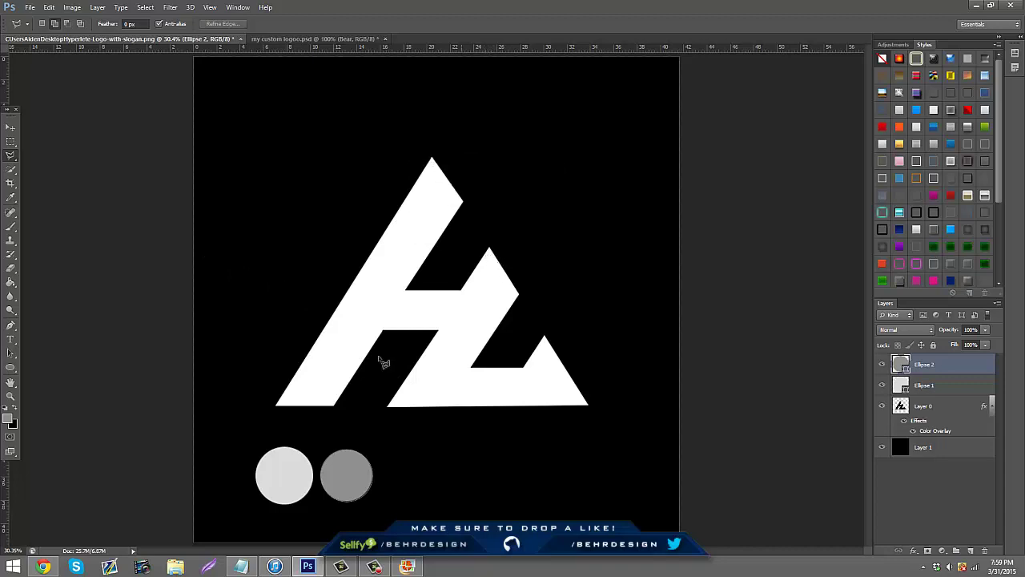
Scrubby-zoom in on the logo with the Zoom tool.
{"action": "left_click", "coordinate": [374, 568]}
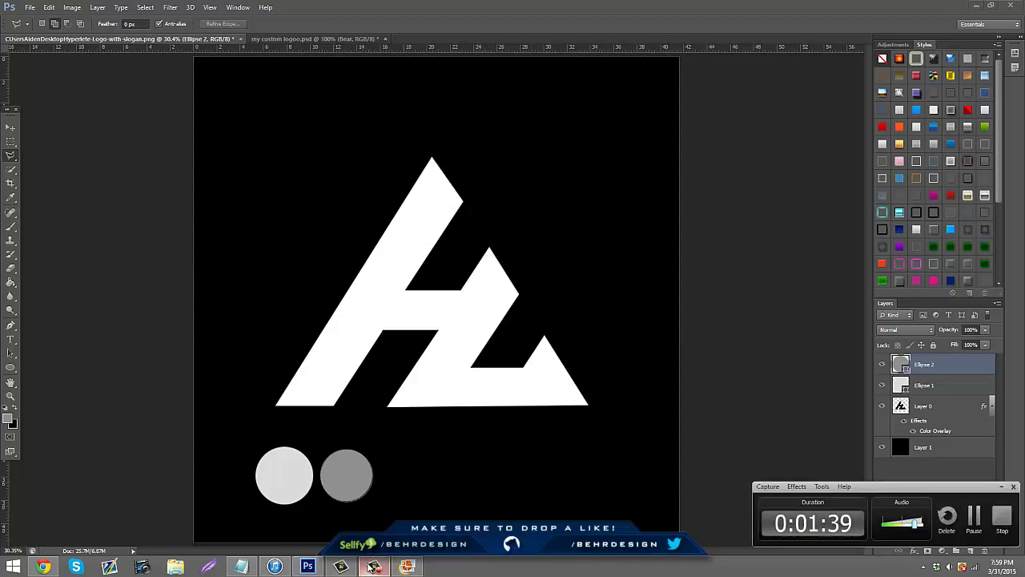
{"action": "left_click", "coordinate": [374, 567]}
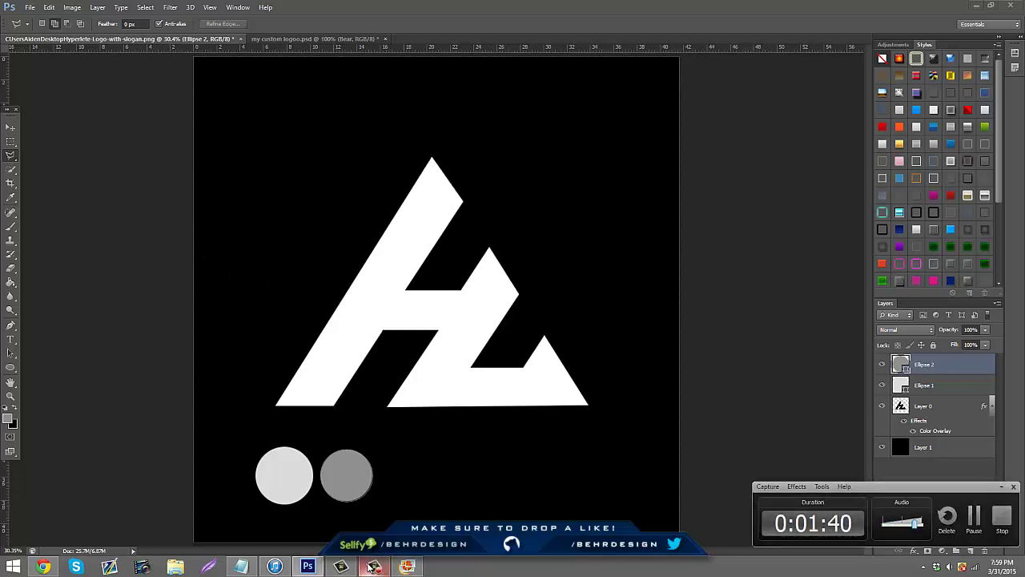
{"action": "left_click", "coordinate": [9, 396]}
{"action": "left_click_drag", "start_coordinate": [369, 445], "coordinate": [360, 355]}
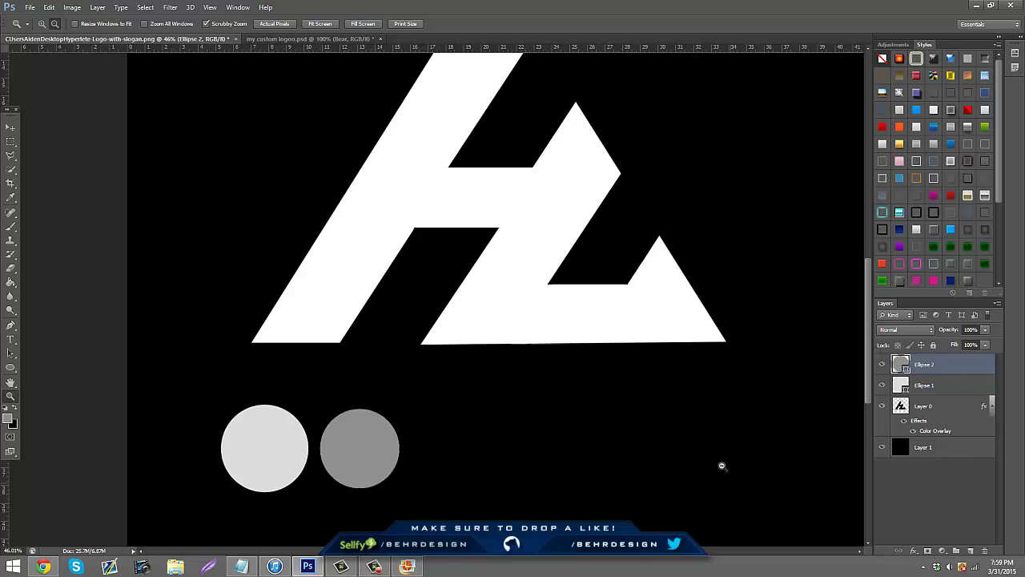
Add an empty Layer 2 below the logo layer and zoom in on the left leg's bottom corner.
{"action": "left_click", "coordinate": [970, 551]}
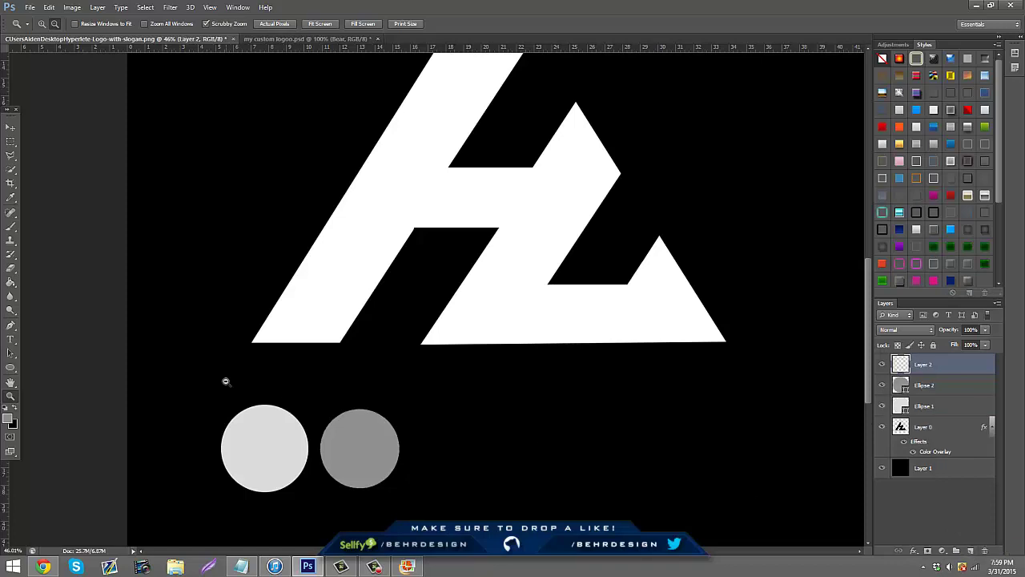
{"action": "left_click_drag", "start_coordinate": [961, 367], "coordinate": [943, 436]}
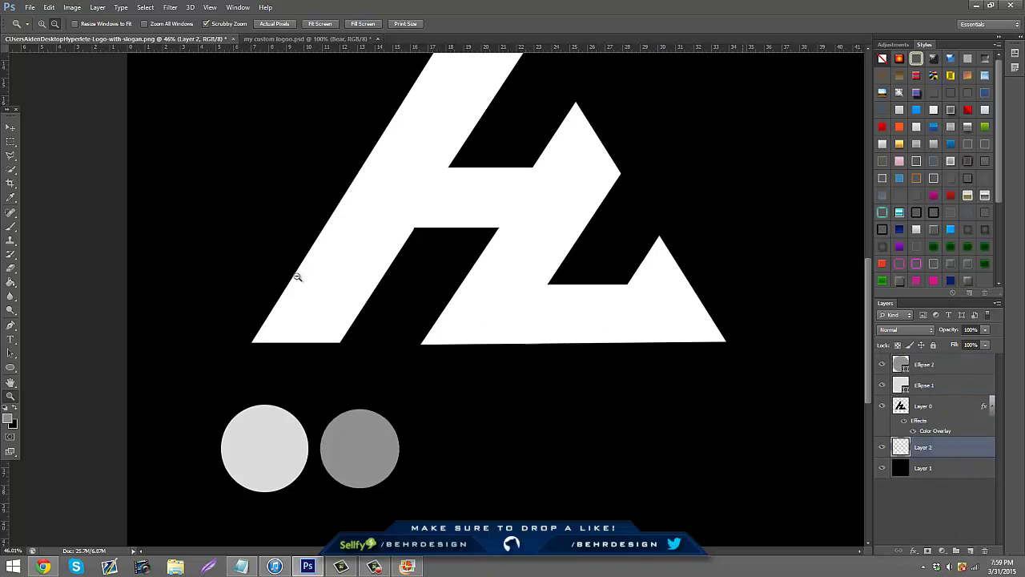
{"action": "left_click", "coordinate": [11, 155]}
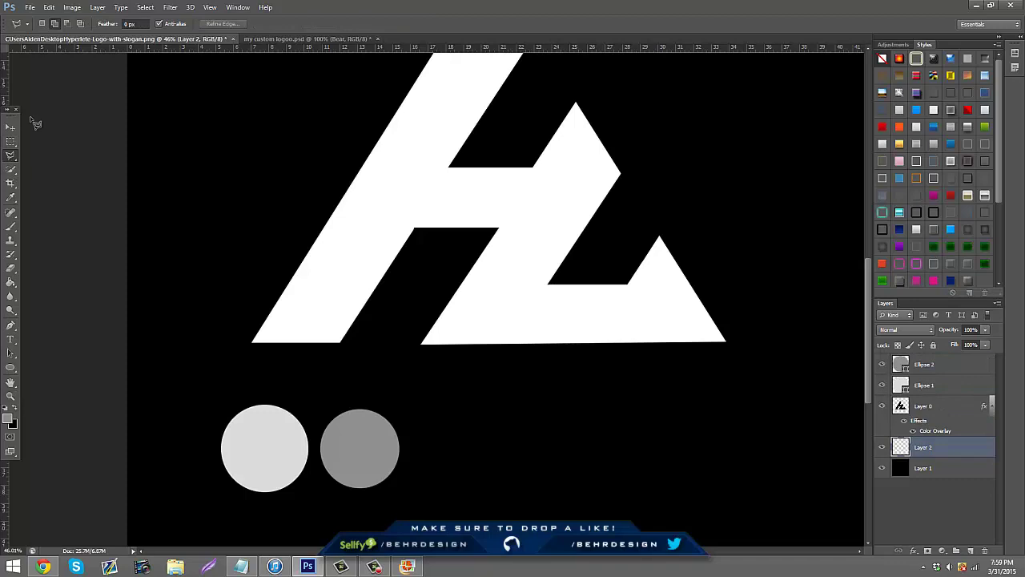
{"action": "right_click", "coordinate": [11, 155]}
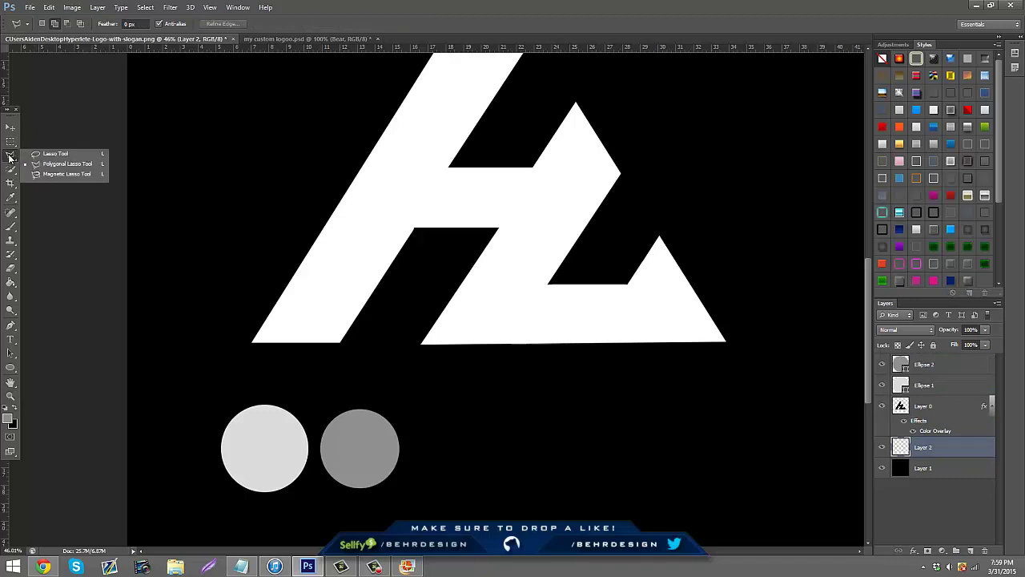
{"action": "left_click", "coordinate": [68, 163]}
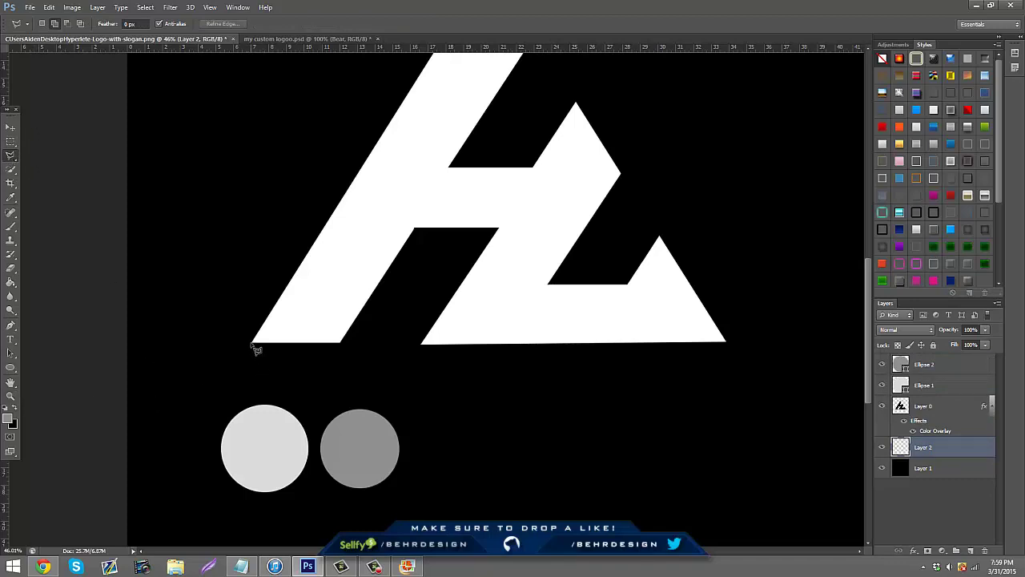
{"action": "left_click", "coordinate": [10, 396]}
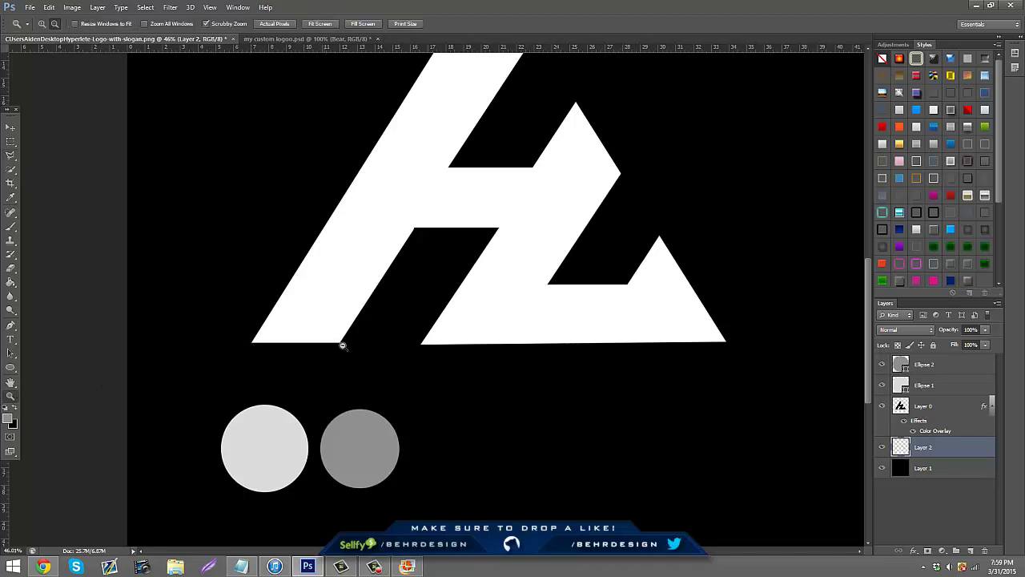
{"action": "left_click", "coordinate": [341, 343]}
{"action": "left_click", "coordinate": [10, 157]}
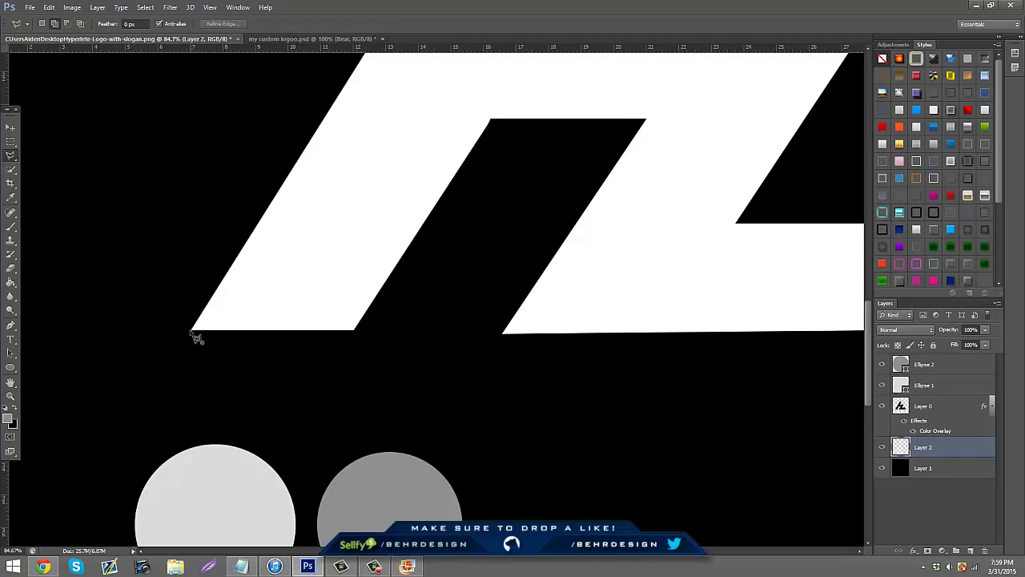
Outline the long diagonal shadow from the leg's lower-left corner with the Polygonal Lasso.
{"action": "left_click", "coordinate": [193, 331]}
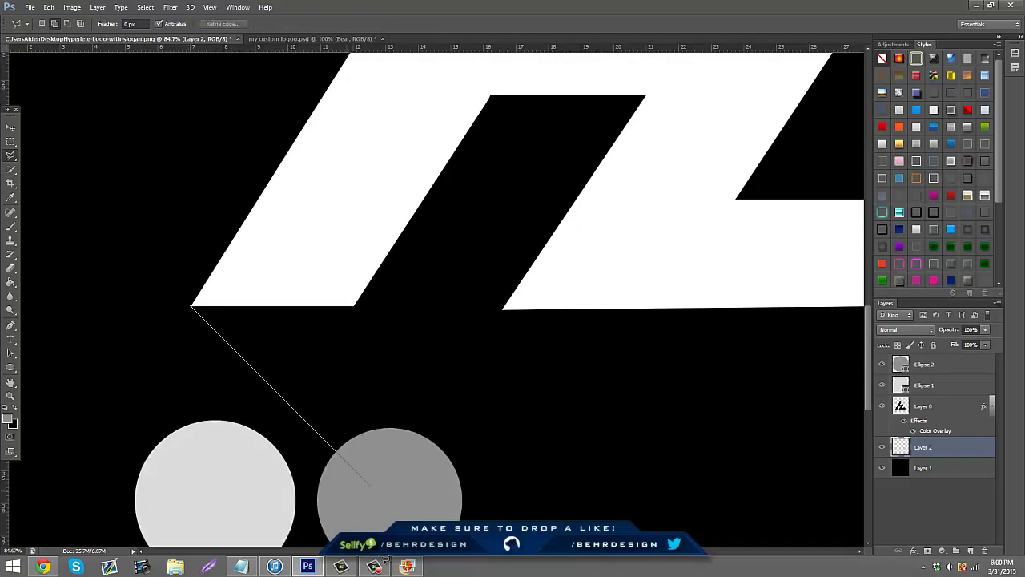
{"action": "scroll", "coordinate": [556, 403], "scroll_direction": "down", "scroll_amount": 5}
{"action": "left_click", "coordinate": [637, 232]}
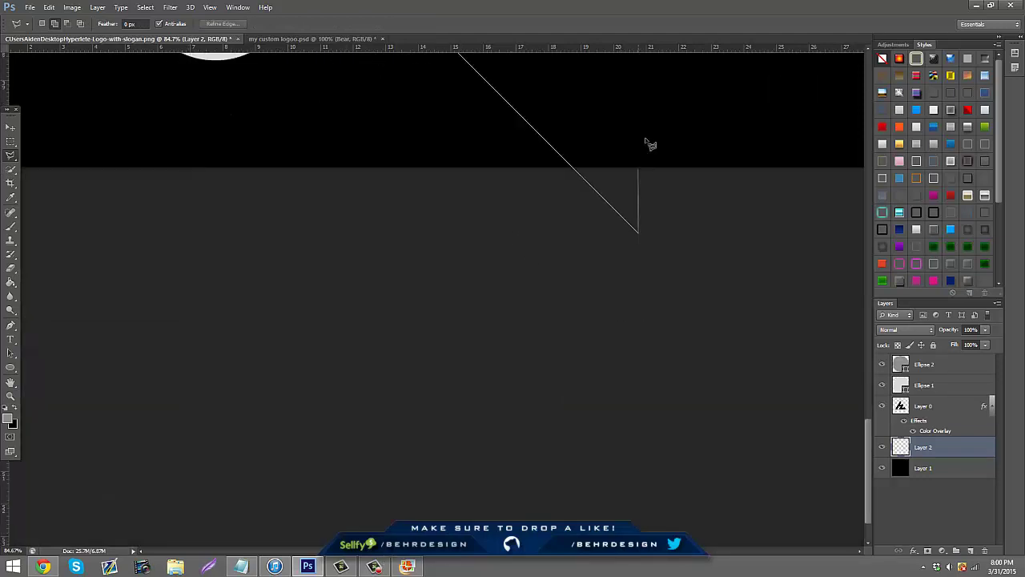
{"action": "scroll", "coordinate": [650, 145], "scroll_direction": "up", "scroll_amount": 3}
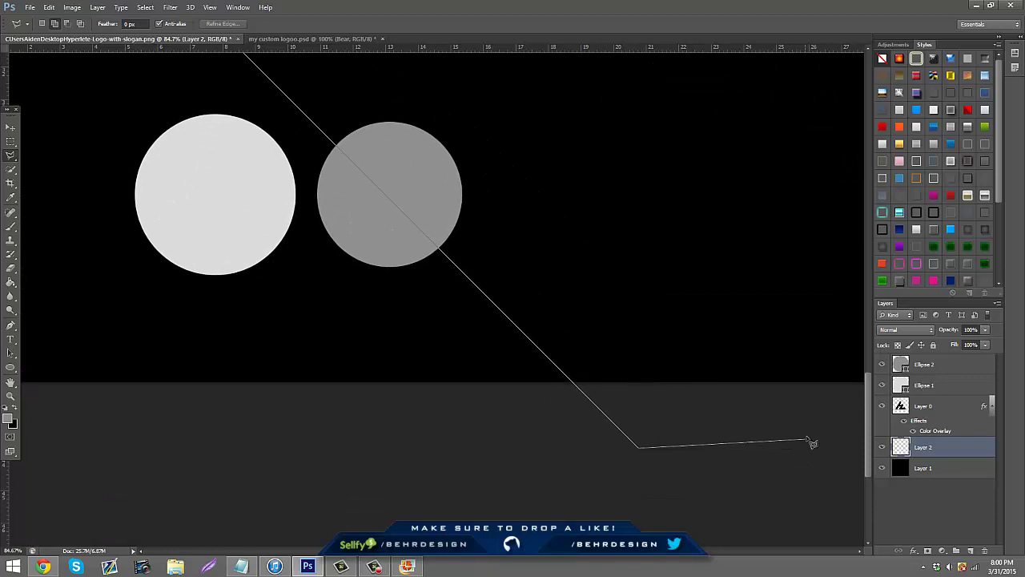
{"action": "left_click", "coordinate": [810, 440]}
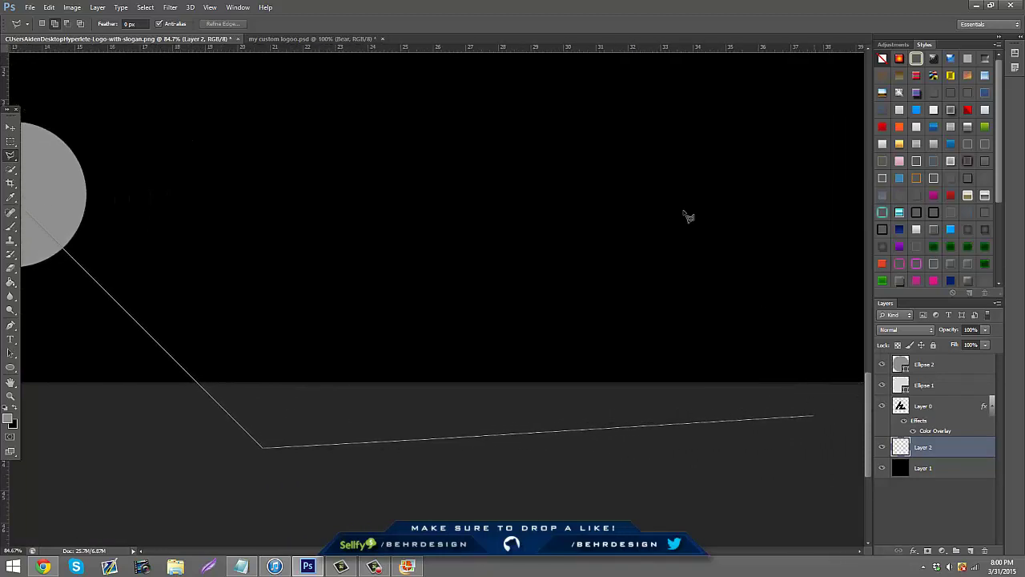
{"action": "scroll", "coordinate": [435, 263], "scroll_direction": "up", "scroll_amount": 5}
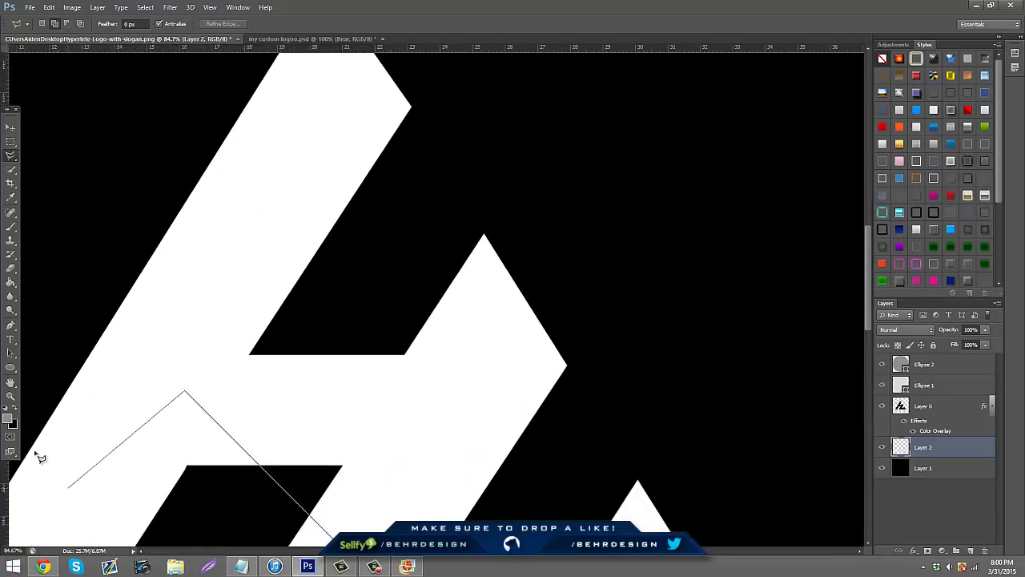
{"action": "double_click", "coordinate": [143, 508]}
{"action": "key", "text": "z"}
{"action": "mouse_move", "coordinate": [291, 402]}
{"action": "left_mouse_down"}
{"action": "mouse_move", "coordinate": [318, 396]}
{"action": "mouse_move", "coordinate": [258, 408]}
{"action": "mouse_move", "coordinate": [259, 389]}
{"action": "left_mouse_up"}
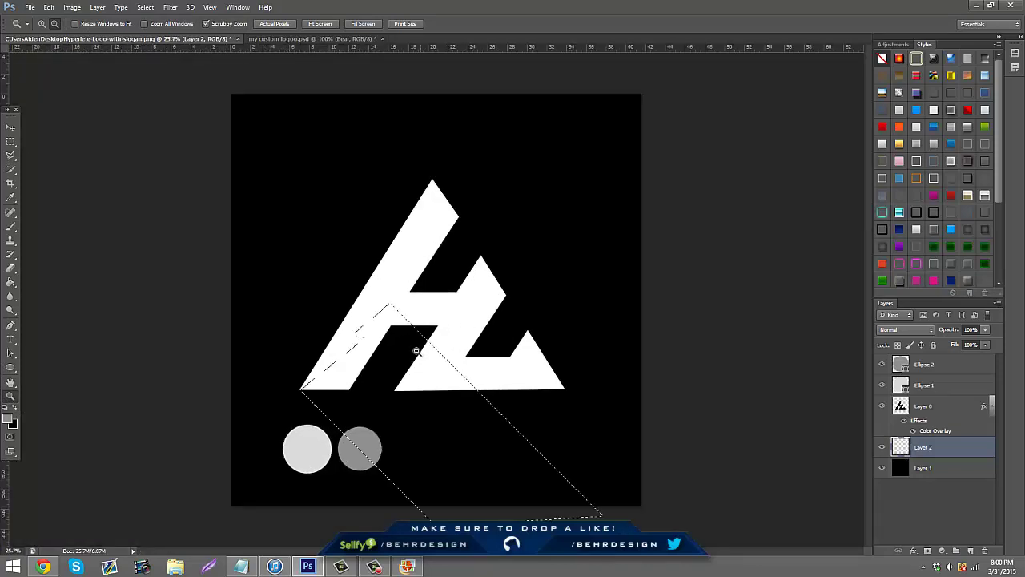
{"action": "left_click_drag", "start_coordinate": [416, 350], "coordinate": [472, 328]}
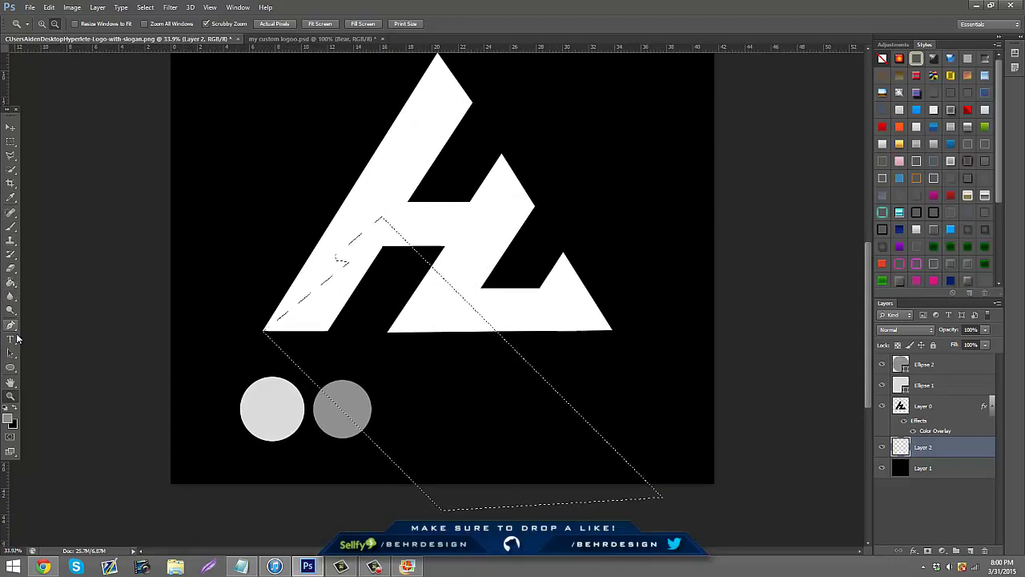
Fill the shadow selection with the light grey sampled from the left circle, then deselect.
{"action": "left_click", "coordinate": [10, 155]}
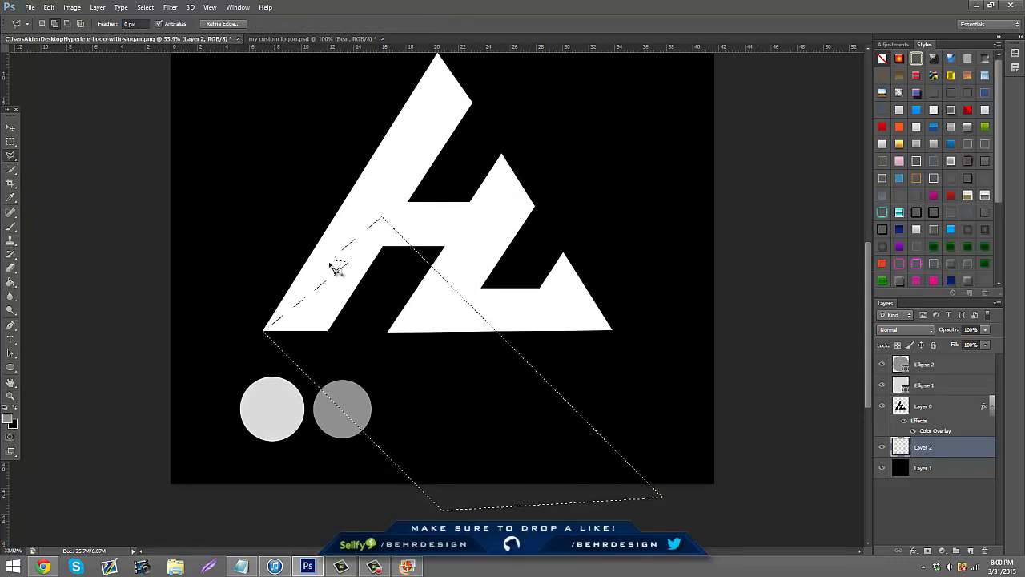
{"action": "right_click", "coordinate": [336, 268]}
{"action": "left_click", "coordinate": [354, 412]}
{"action": "left_click", "coordinate": [498, 175]}
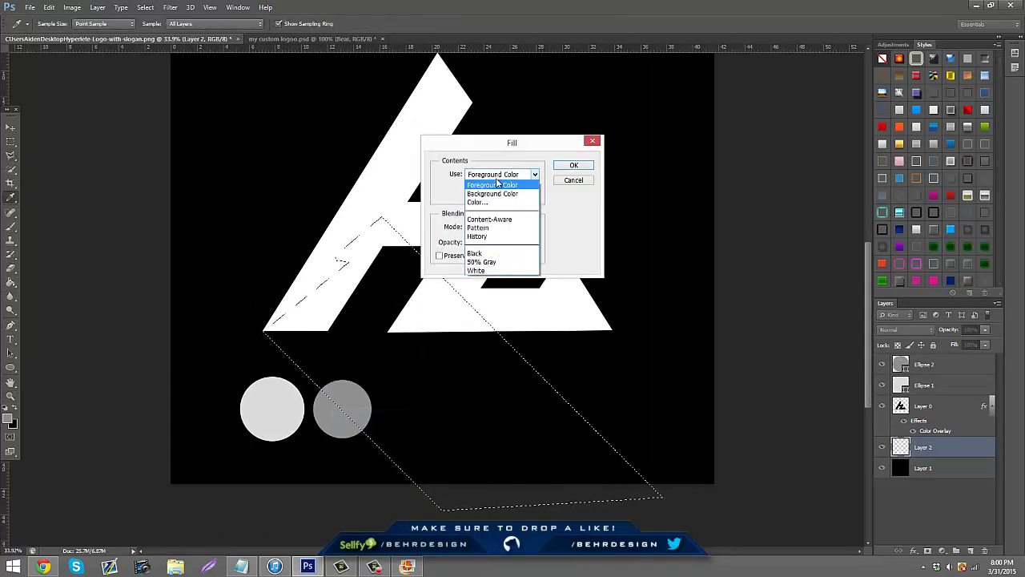
{"action": "left_click", "coordinate": [477, 201]}
{"action": "left_click", "coordinate": [275, 414]}
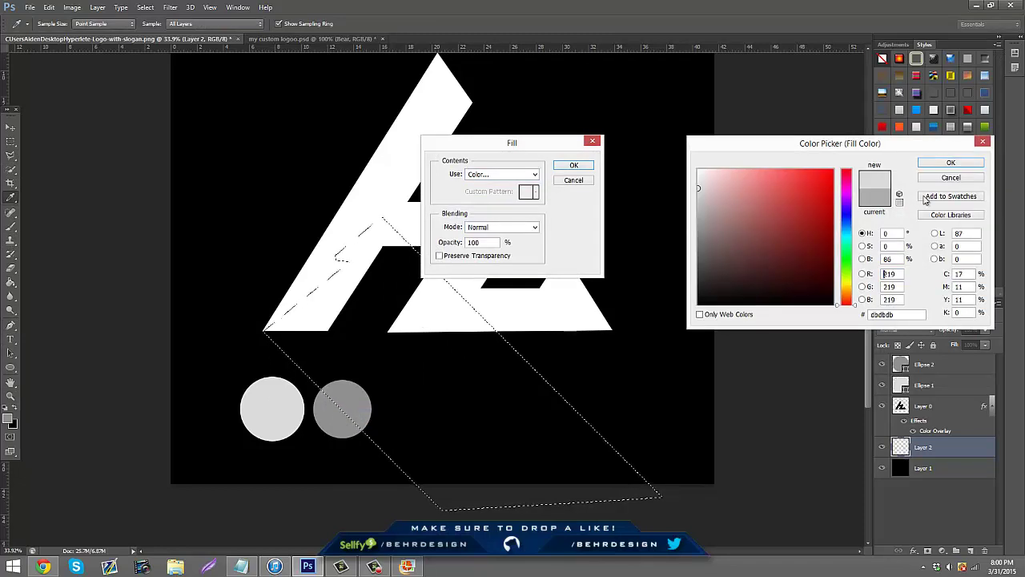
{"action": "left_click", "coordinate": [950, 163]}
{"action": "left_click", "coordinate": [574, 165]}
{"action": "right_click", "coordinate": [553, 244]}
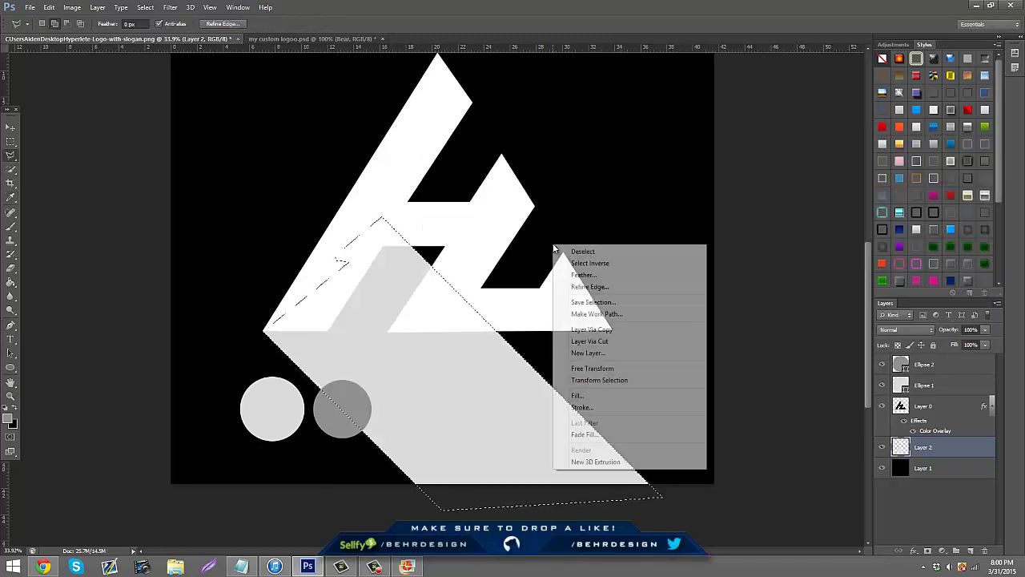
{"action": "left_click", "coordinate": [567, 251]}
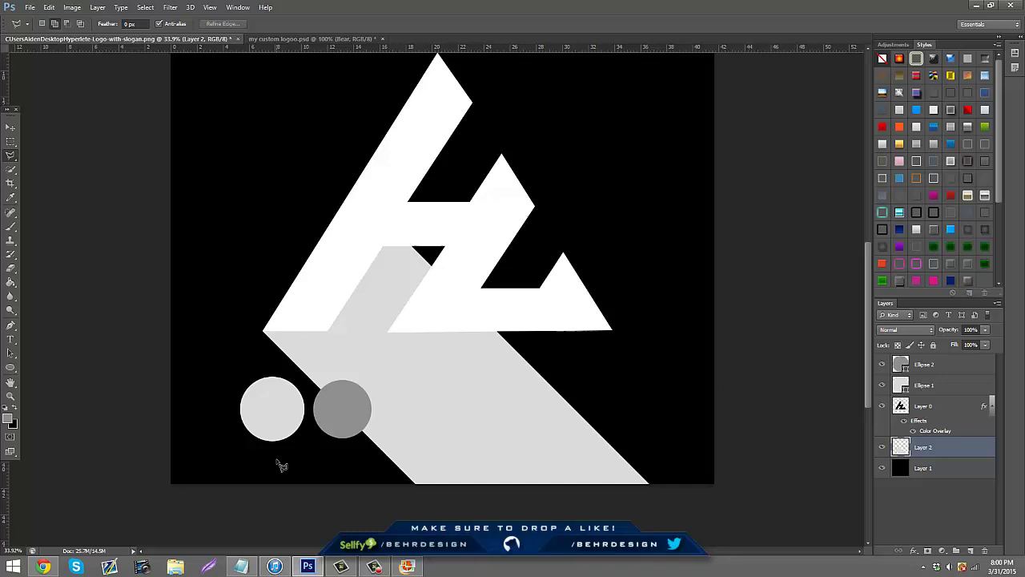
Reselect the shadow, refill it with the darker grey #8f8f8f from the right circle, and deselect.
{"action": "key", "text": "shift+ctrl+d"}
{"action": "right_click", "coordinate": [459, 310]}
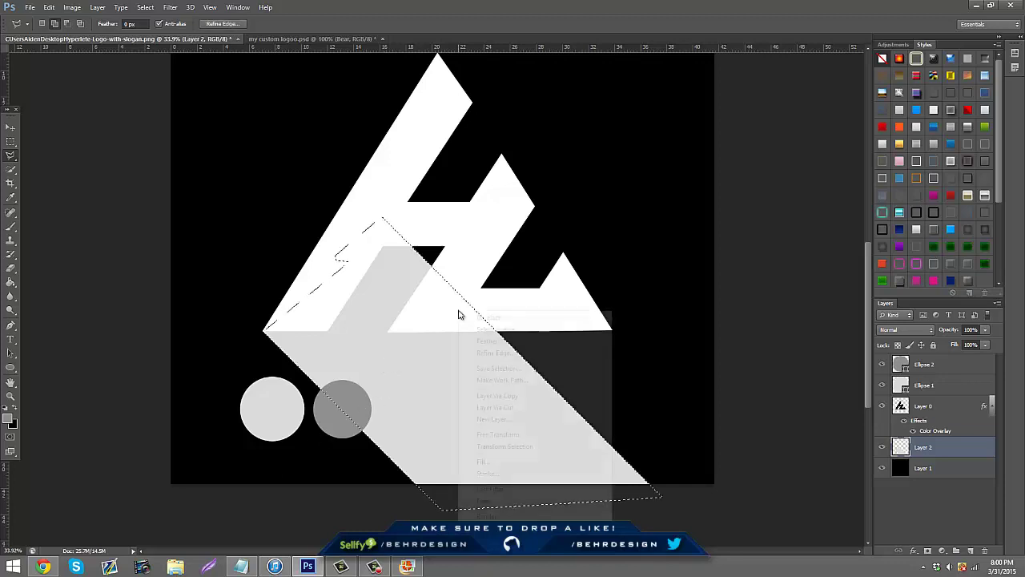
{"action": "left_click", "coordinate": [485, 462]}
{"action": "left_click", "coordinate": [502, 174]}
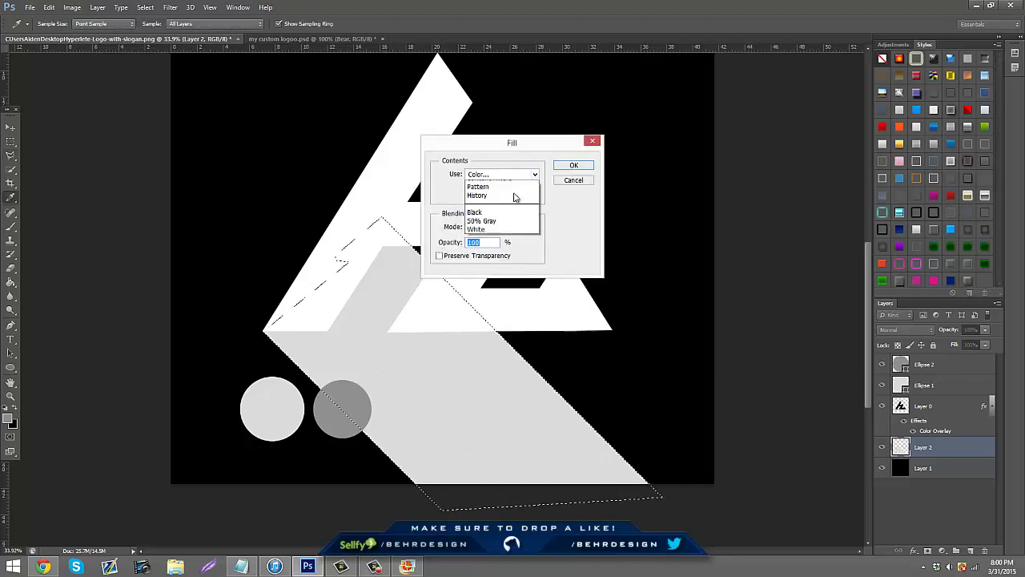
{"action": "left_click", "coordinate": [480, 192]}
{"action": "left_click", "coordinate": [346, 417]}
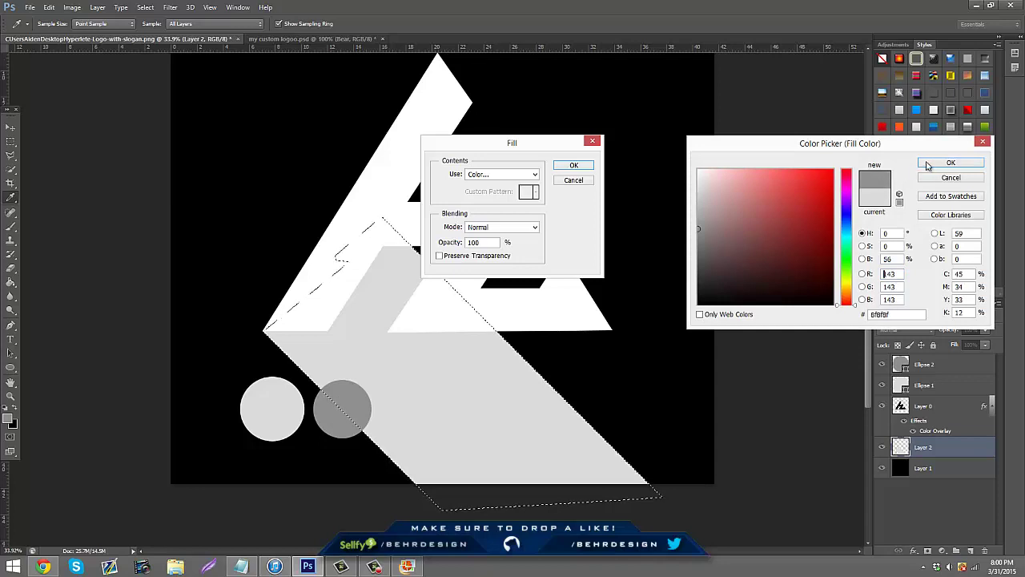
{"action": "left_click", "coordinate": [950, 161]}
{"action": "left_click", "coordinate": [575, 165]}
{"action": "right_click", "coordinate": [480, 275]}
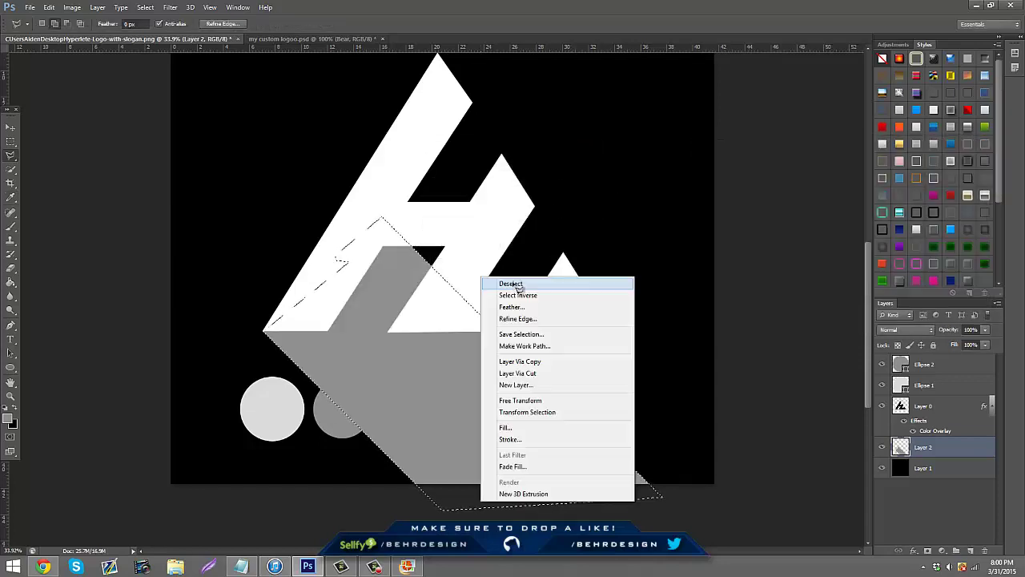
{"action": "left_click", "coordinate": [516, 283]}
{"action": "left_click", "coordinate": [928, 366]}
Move both grey circles together to the canvas's upper left, clear of the shadow.
{"action": "left_click", "coordinate": [926, 385], "text": "shift"}
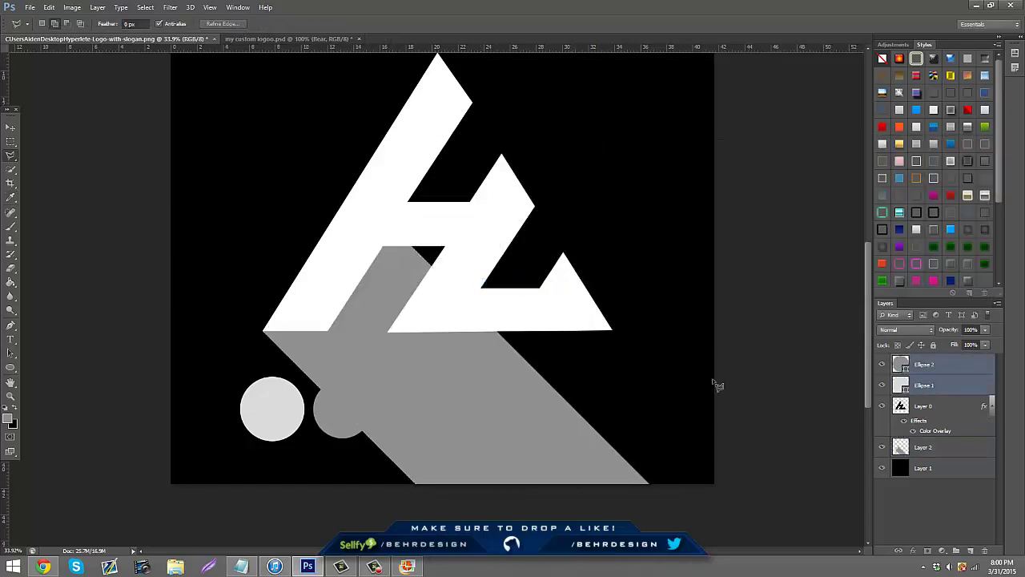
{"action": "left_click", "coordinate": [11, 126]}
{"action": "left_click_drag", "start_coordinate": [305, 312], "coordinate": [261, 79]}
{"action": "scroll", "coordinate": [327, 350], "scroll_direction": "up", "scroll_amount": 2}
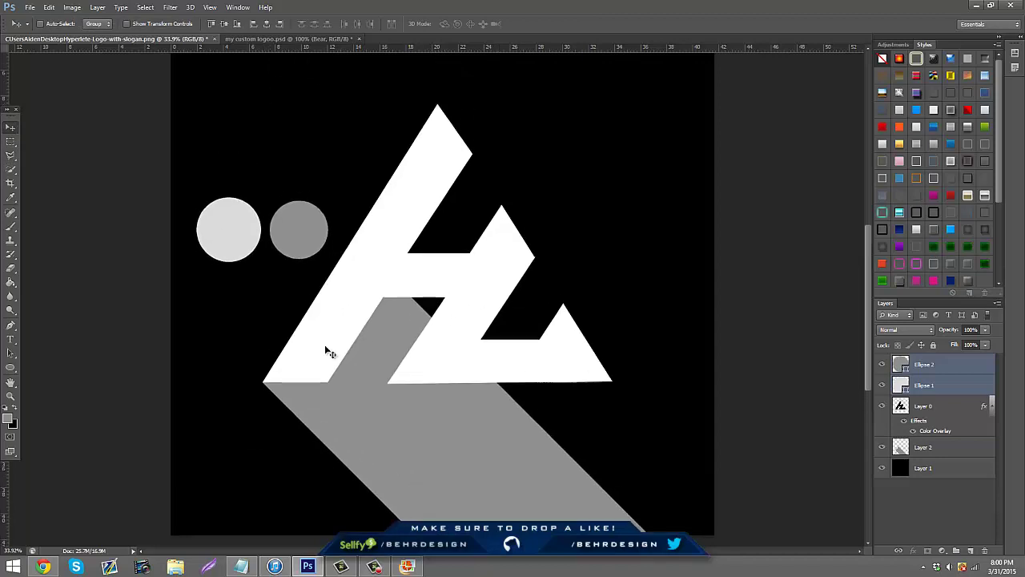
{"action": "scroll", "coordinate": [328, 350], "scroll_direction": "down", "scroll_amount": 1}
Scrubby-zoom in slightly on the logo and its shadow, to about 44%.
{"action": "left_click", "coordinate": [11, 399]}
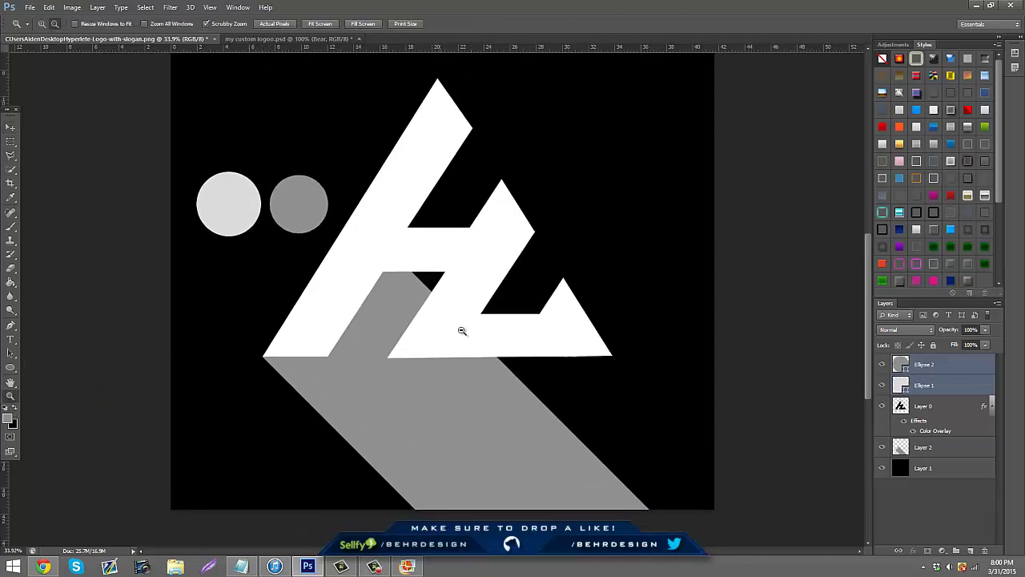
{"action": "left_click_drag", "start_coordinate": [461, 330], "coordinate": [473, 325]}
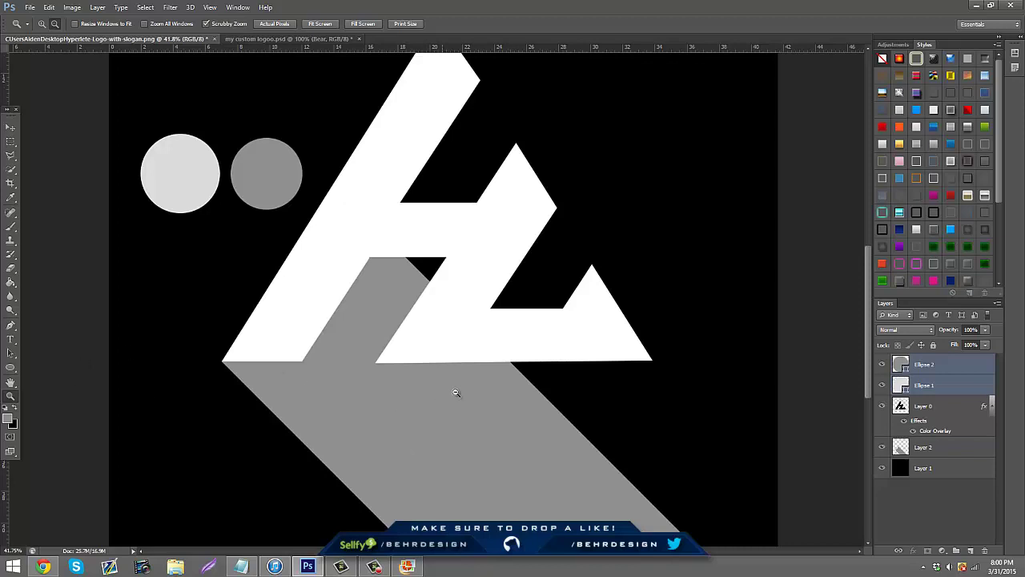
{"action": "left_click_drag", "start_coordinate": [456, 393], "coordinate": [470, 384]}
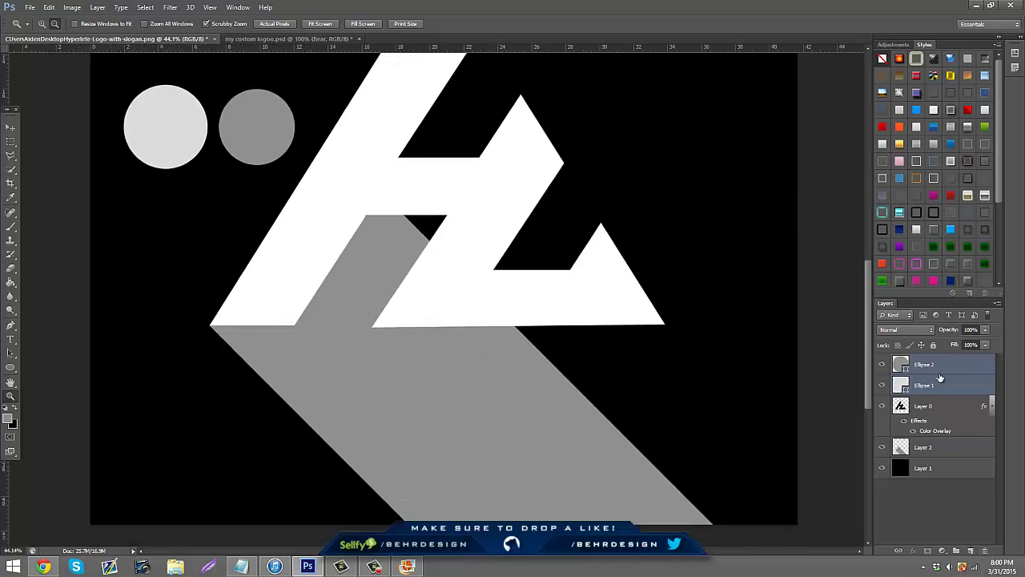
Add Layer 3 above Layer 2 and outline the extrusion face beside the H's left stroke.
{"action": "left_click", "coordinate": [960, 456]}
{"action": "left_click", "coordinate": [971, 550]}
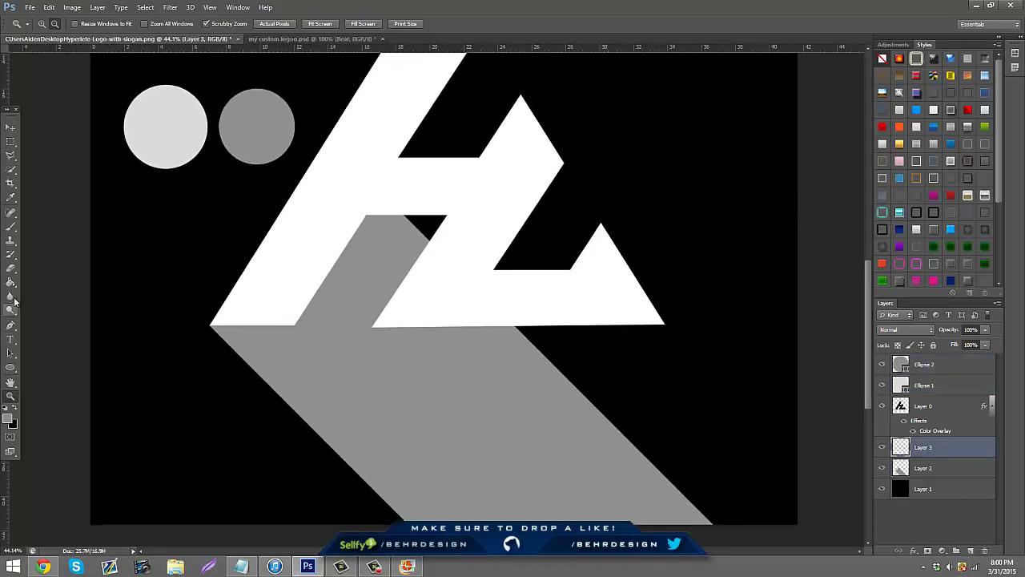
{"action": "left_click", "coordinate": [11, 155]}
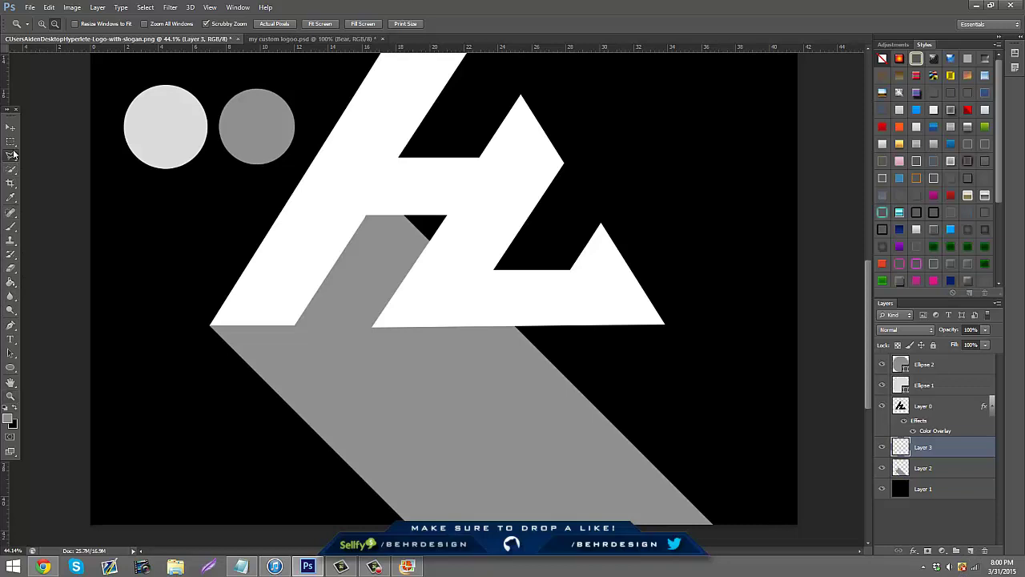
{"action": "left_click", "coordinate": [295, 326]}
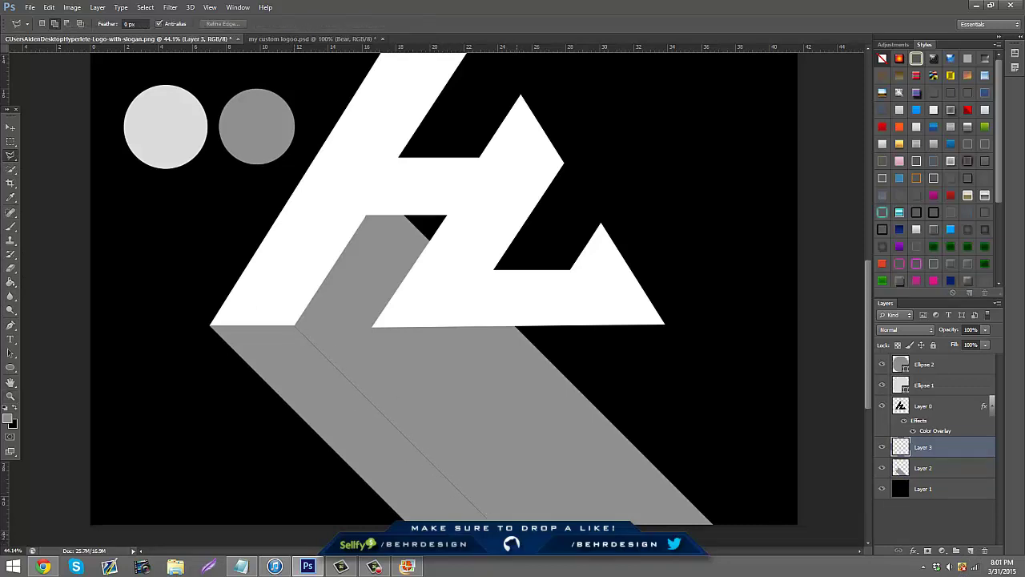
{"action": "left_click", "coordinate": [730, 530]}
{"action": "left_click", "coordinate": [781, 523]}
{"action": "left_click", "coordinate": [288, 204]}
{"action": "left_click", "coordinate": [286, 263]}
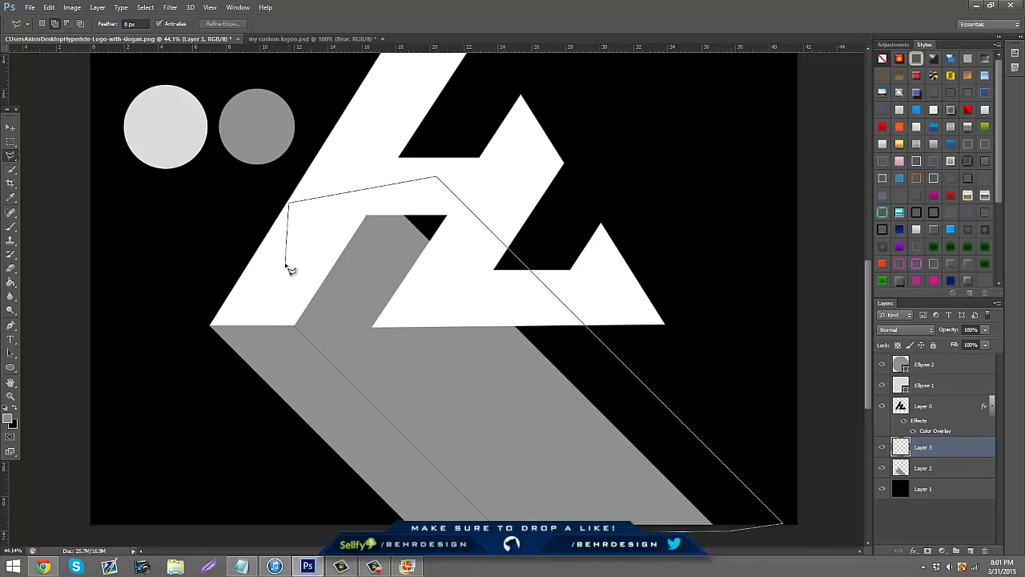
{"action": "key", "text": "Return"}
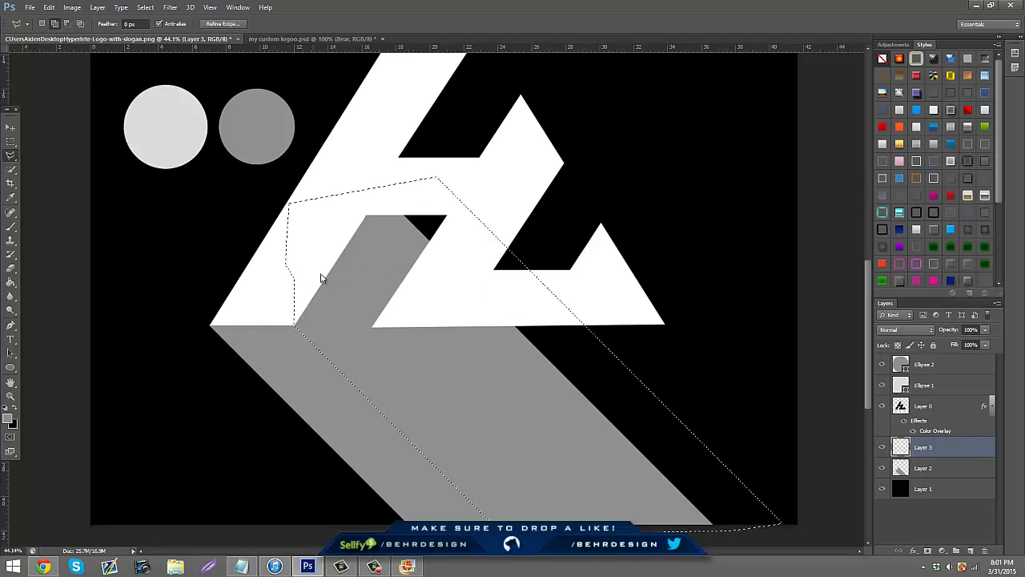
Fill the extrusion face with the left circle's light grey (#dbdbdb) and deselect.
{"action": "right_click", "coordinate": [314, 276]}
{"action": "left_click", "coordinate": [339, 425]}
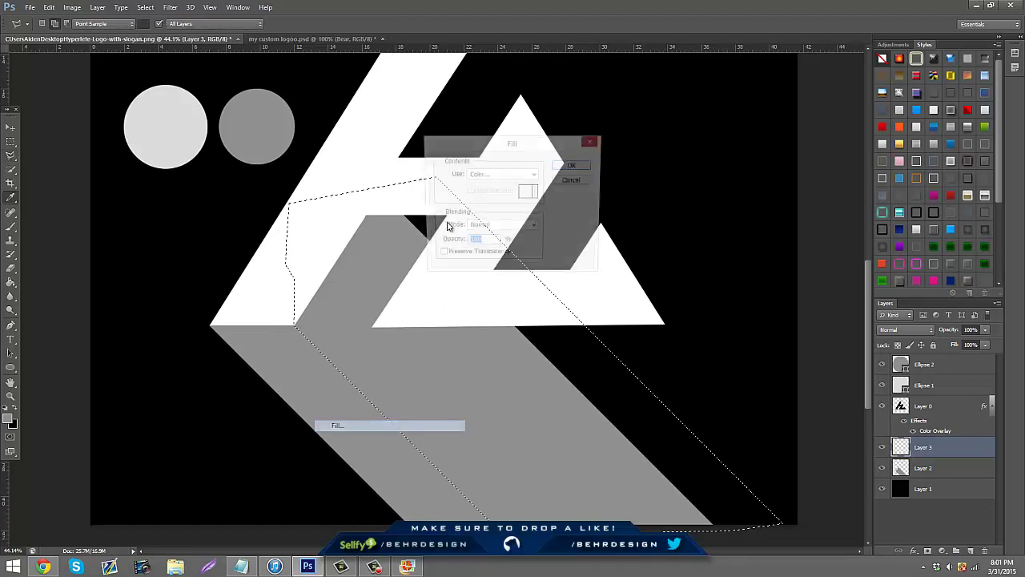
{"action": "left_click", "coordinate": [501, 174]}
{"action": "left_click", "coordinate": [475, 213]}
{"action": "left_click", "coordinate": [199, 128]}
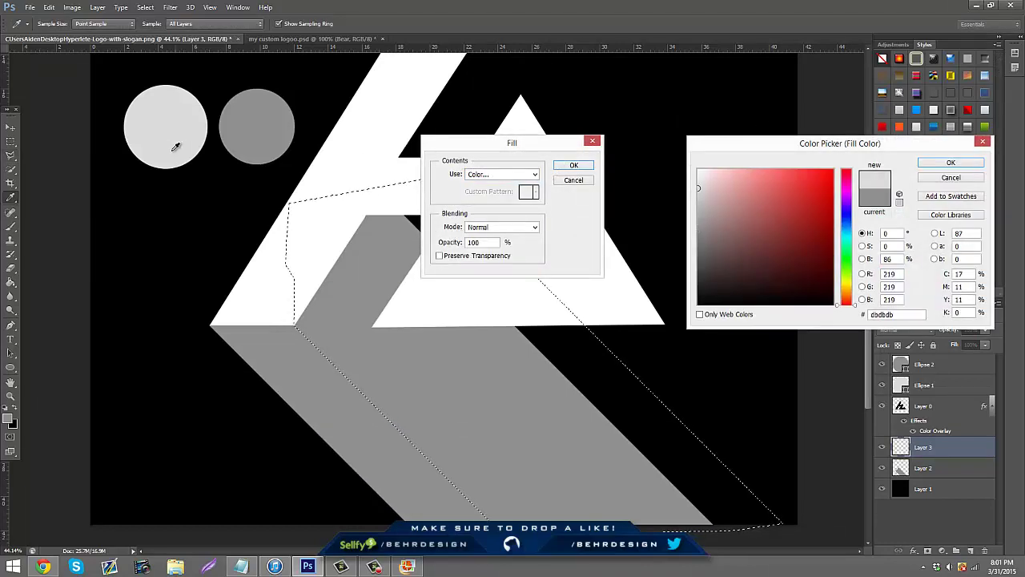
{"action": "left_click", "coordinate": [936, 172]}
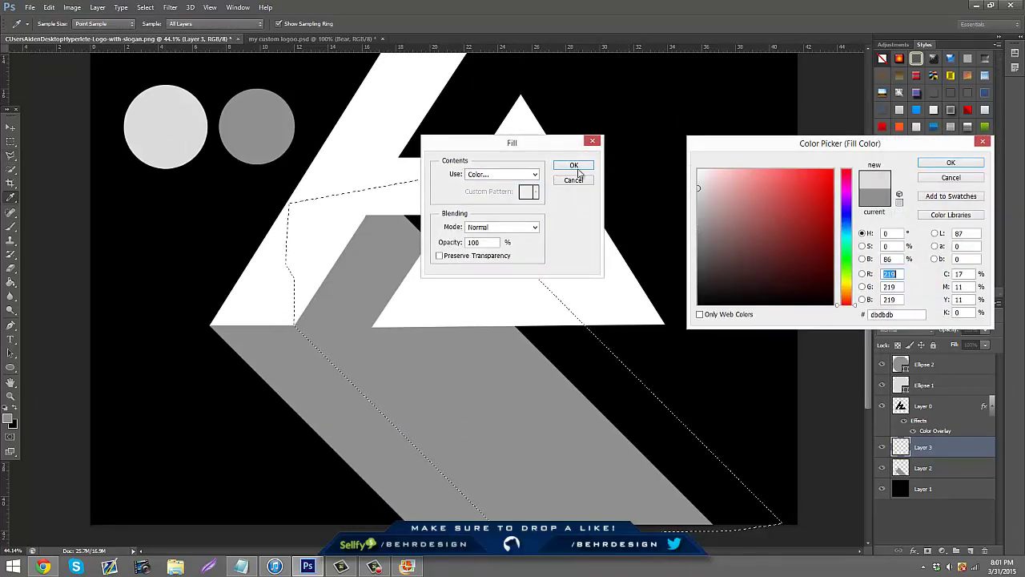
{"action": "left_click", "coordinate": [946, 168]}
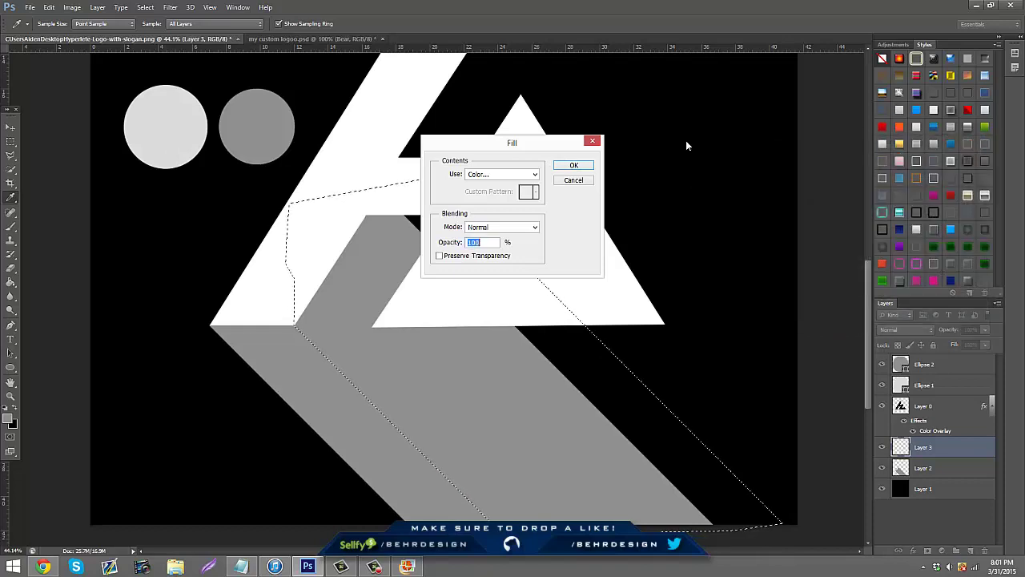
{"action": "left_click", "coordinate": [573, 165]}
{"action": "key", "text": "l"}
{"action": "key", "text": "ctrl+d"}
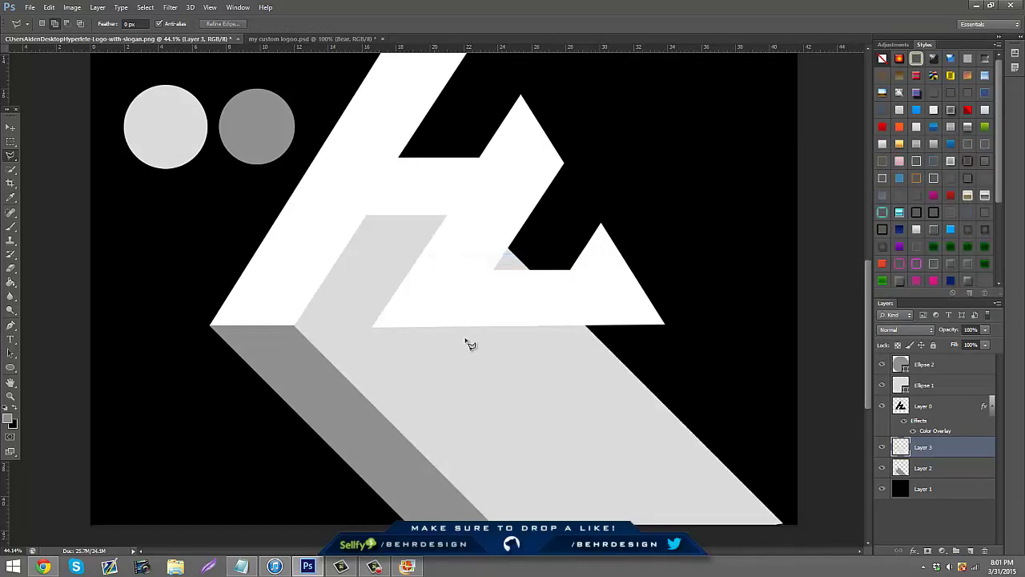
Trim the excess light grey and the small sliver at the notch with the Polygonal Lasso.
{"action": "left_click", "coordinate": [447, 215]}
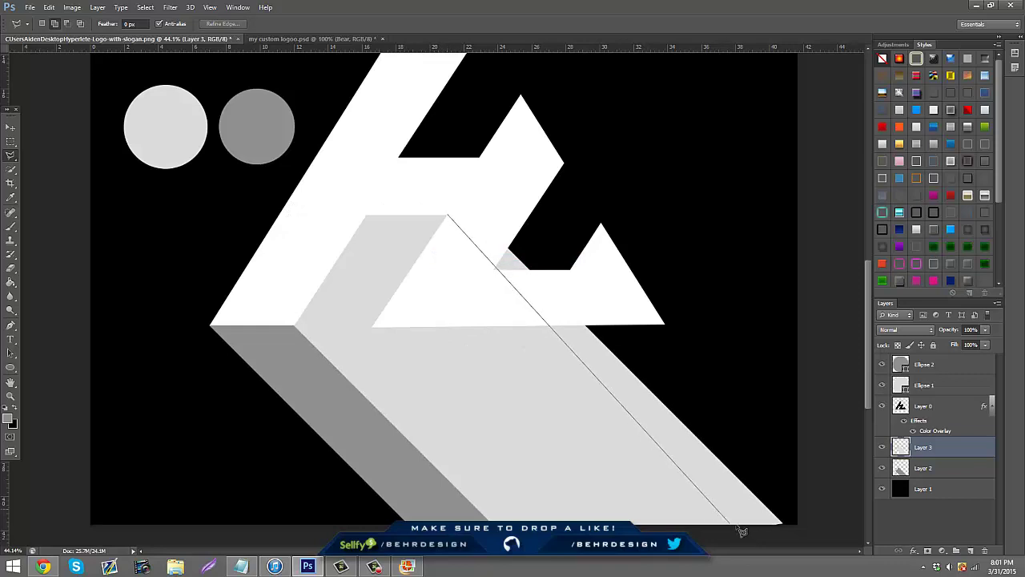
{"action": "left_click", "coordinate": [769, 528]}
{"action": "left_click", "coordinate": [825, 511]}
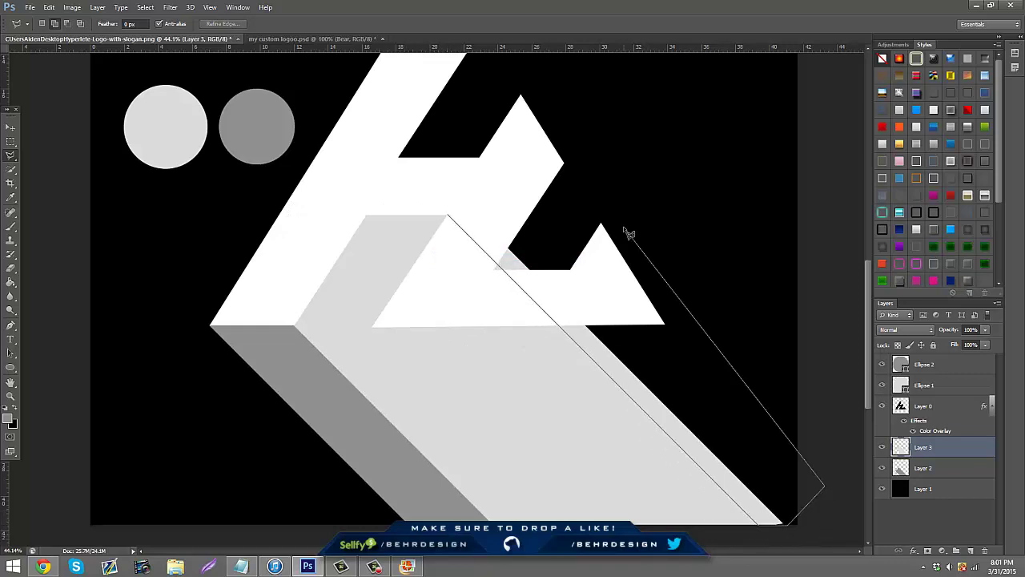
{"action": "left_click", "coordinate": [630, 231]}
{"action": "double_click", "coordinate": [492, 170]}
{"action": "key", "text": "Delete"}
{"action": "key", "text": "ctrl+d"}
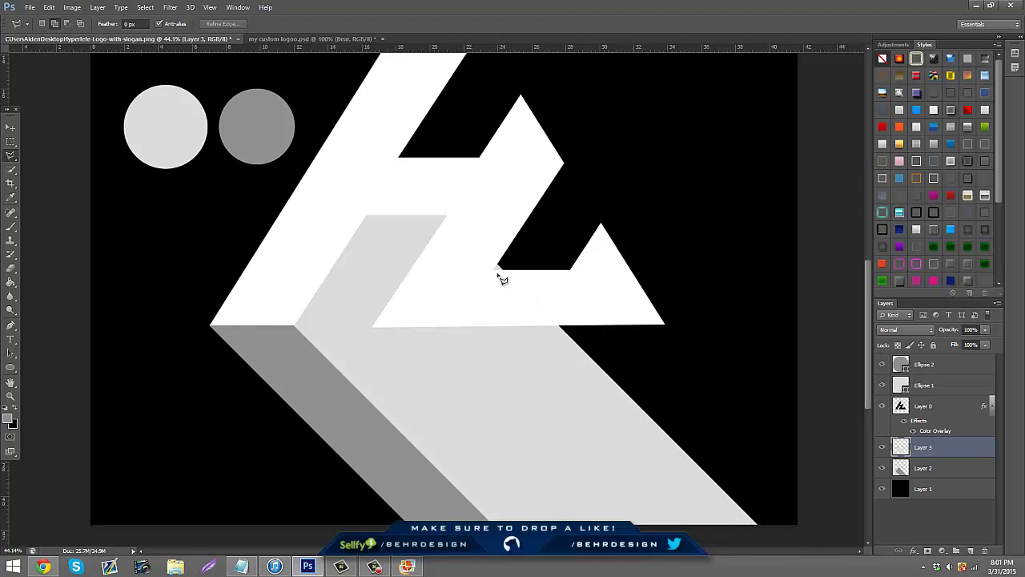
{"action": "left_click", "coordinate": [482, 245]}
{"action": "left_click", "coordinate": [553, 309]}
{"action": "double_click", "coordinate": [504, 298]}
{"action": "key", "text": "Delete"}
{"action": "key", "text": "ctrl+d"}
Lasso the area beneath the L down to the canvas bottom and right edge.
{"action": "scroll", "coordinate": [505, 302], "scroll_direction": "down", "scroll_amount": 2}
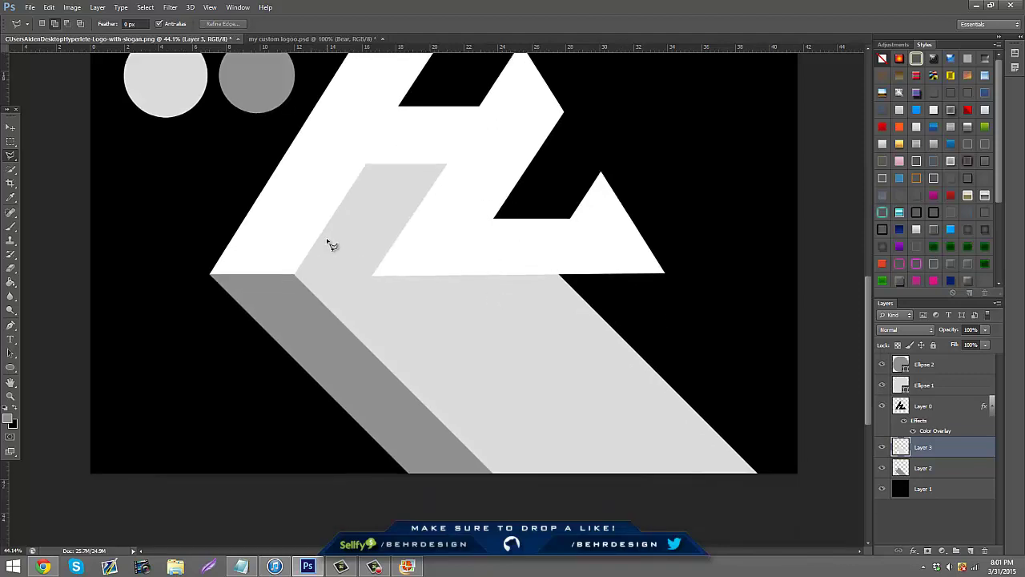
{"action": "scroll", "coordinate": [353, 300], "scroll_direction": "up", "scroll_amount": 1}
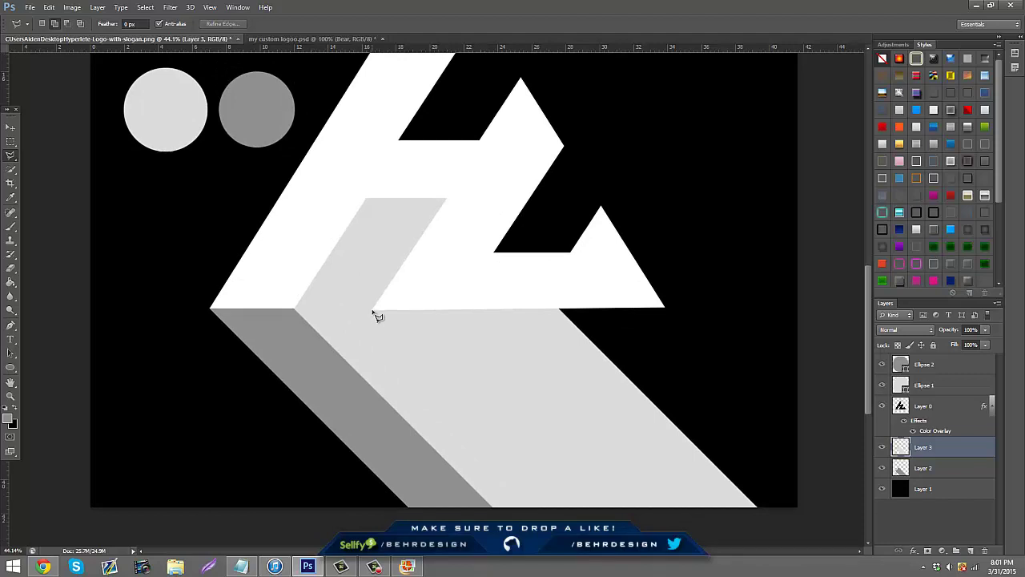
{"action": "left_click", "coordinate": [371, 310]}
{"action": "left_click", "coordinate": [587, 527]}
{"action": "left_click", "coordinate": [811, 517]}
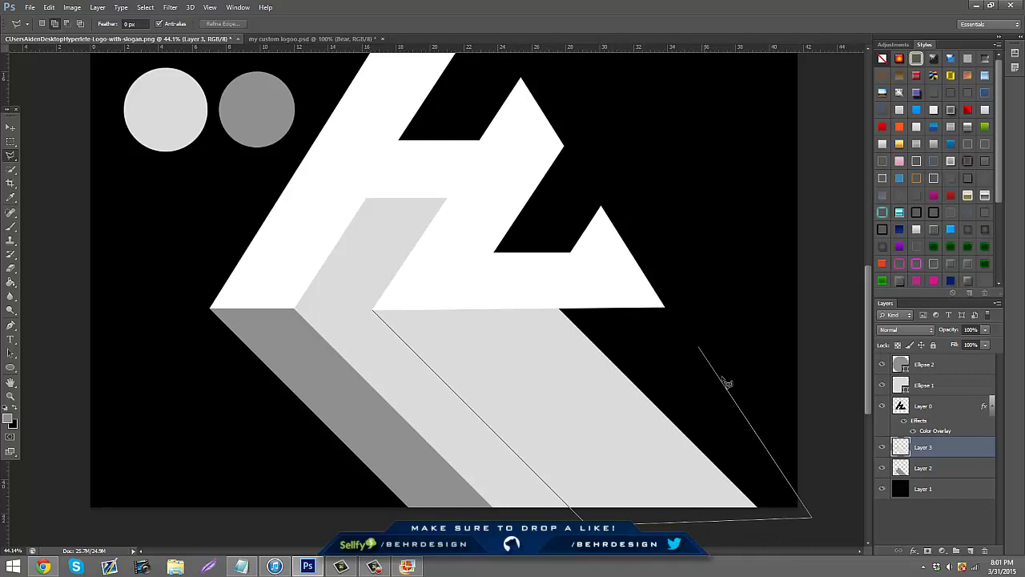
{"action": "left_click", "coordinate": [825, 387]}
{"action": "left_click", "coordinate": [460, 275]}
{"action": "key", "text": "Return"}
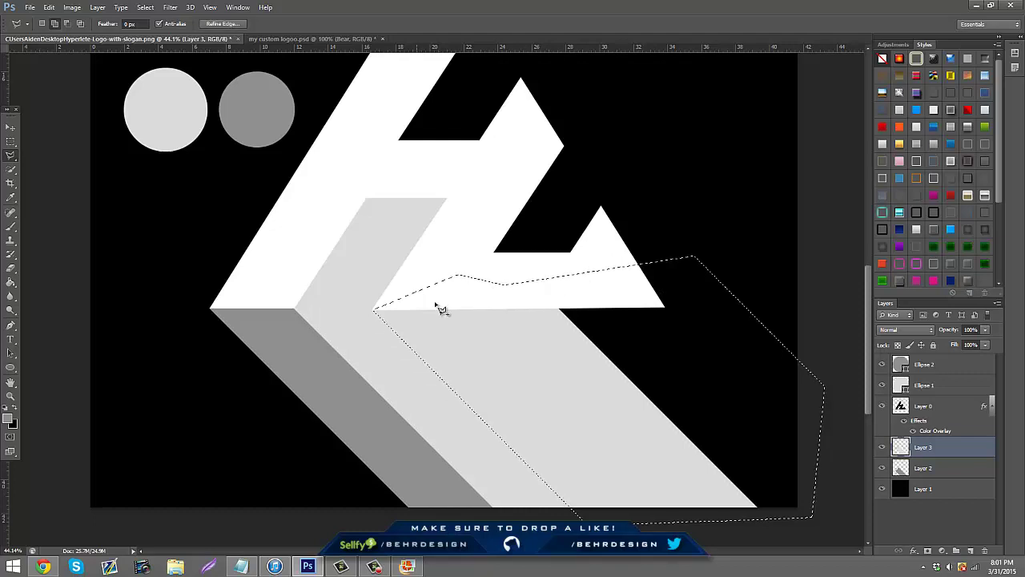
Fill the selection under the L with #8f8f8f grey, then deselect.
{"action": "right_click", "coordinate": [513, 305]}
{"action": "left_click", "coordinate": [580, 457]}
{"action": "left_click", "coordinate": [501, 174]}
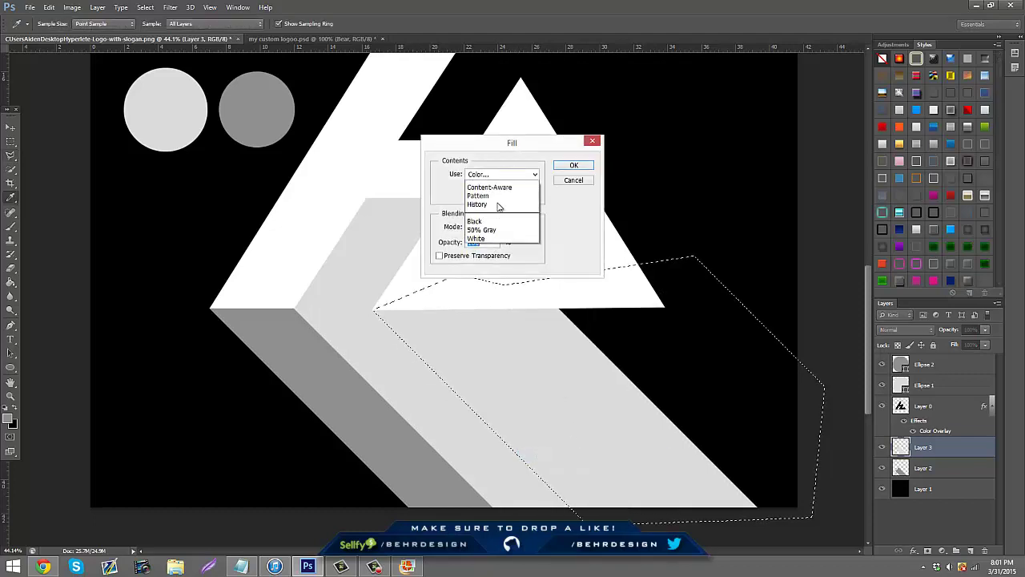
{"action": "left_click", "coordinate": [498, 205]}
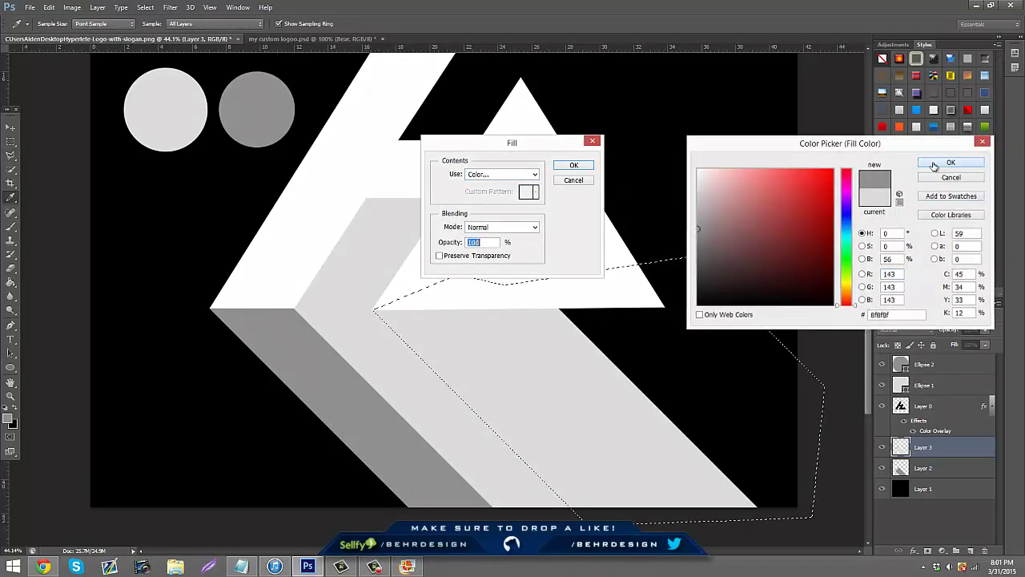
{"action": "left_click", "coordinate": [934, 165]}
{"action": "left_click", "coordinate": [589, 166]}
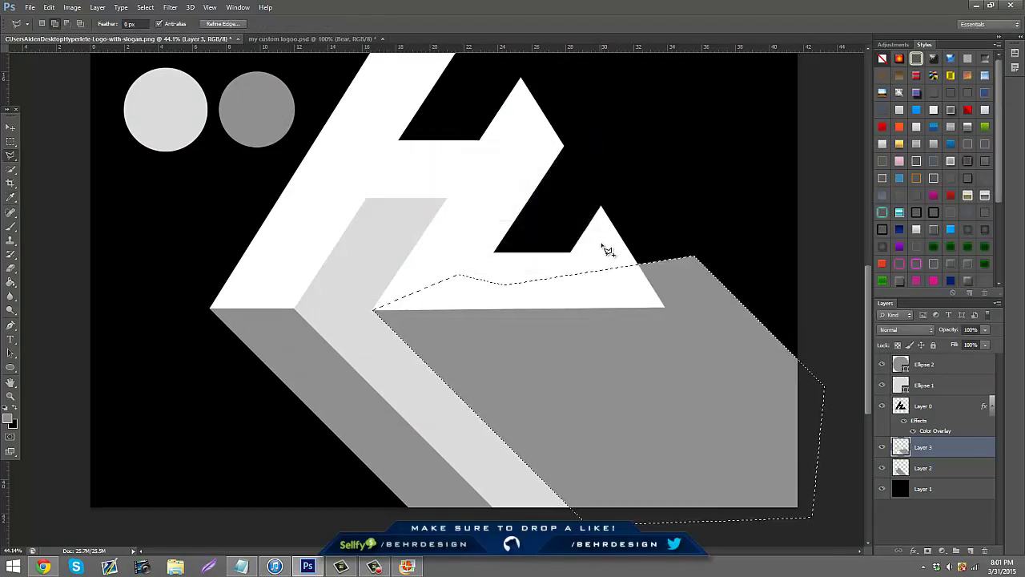
{"action": "right_click", "coordinate": [601, 245]}
{"action": "left_click", "coordinate": [609, 251]}
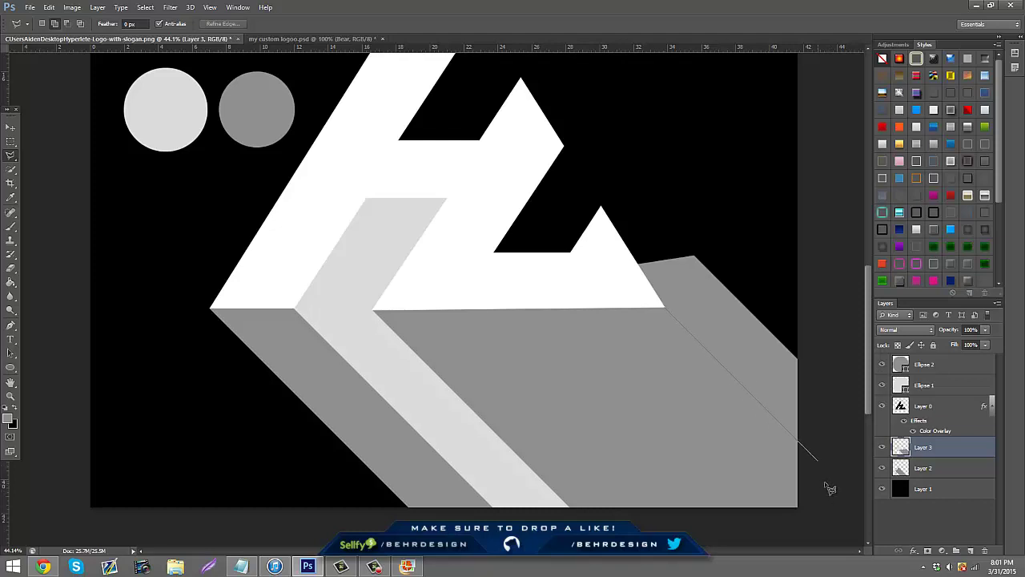
Delete the grey spilling past the L's tip.
{"action": "left_click", "coordinate": [835, 342]}
{"action": "left_click", "coordinate": [751, 215]}
{"action": "left_click", "coordinate": [625, 209]}
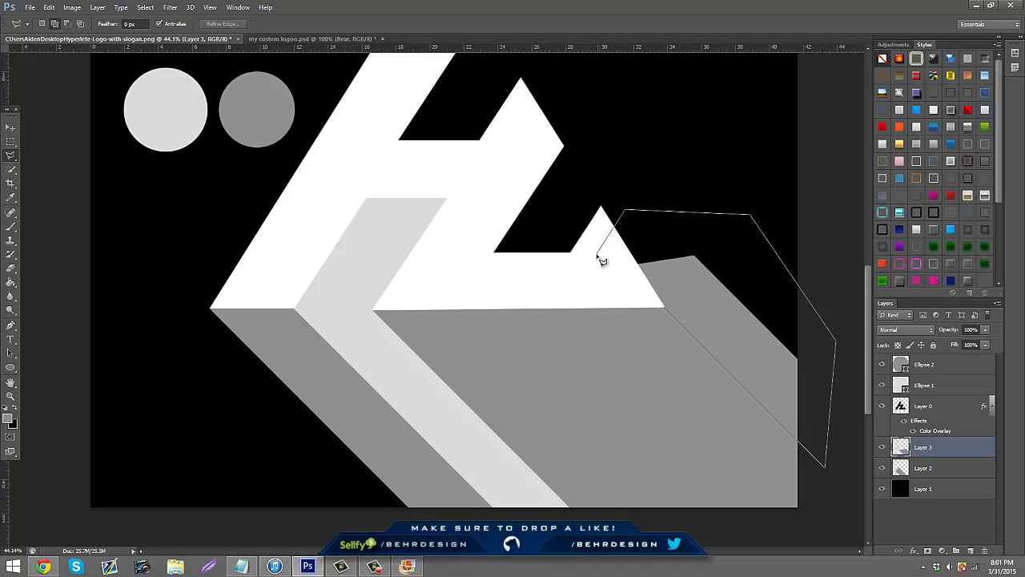
{"action": "left_click", "coordinate": [597, 256]}
{"action": "key", "text": "Delete"}
{"action": "scroll", "coordinate": [563, 292], "scroll_direction": "up", "scroll_amount": 4}
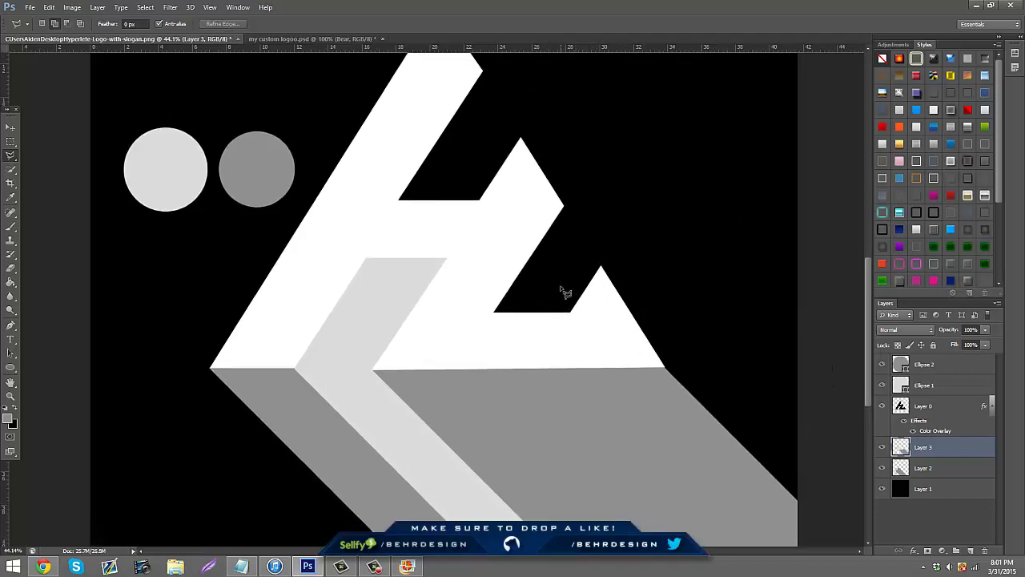
{"action": "scroll", "coordinate": [689, 308], "scroll_direction": "up", "scroll_amount": 2}
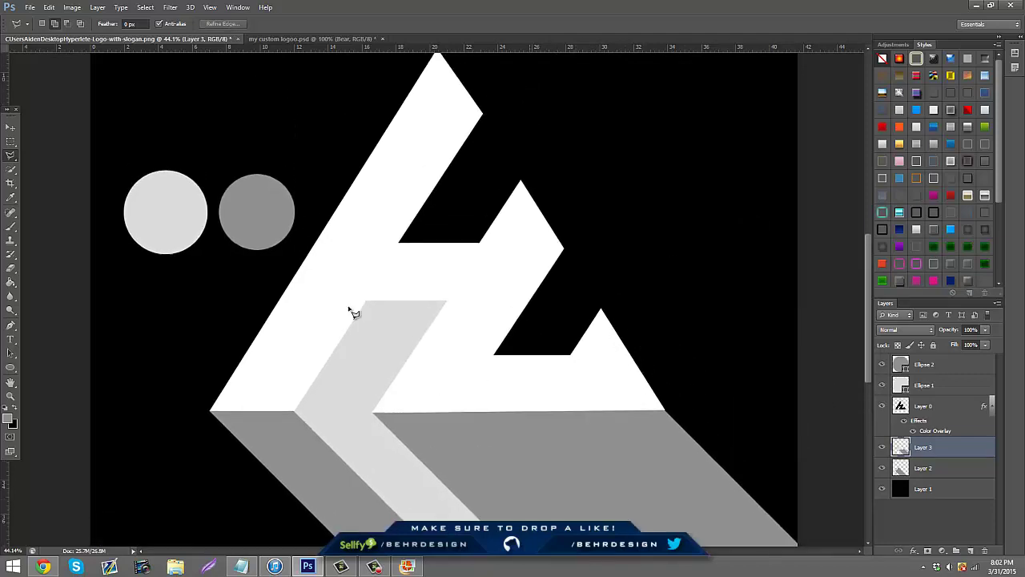
Lasso the extrusion face running from the L's lower-right corner past the right edge.
{"action": "left_click", "coordinate": [664, 410]}
{"action": "scroll", "coordinate": [686, 438], "scroll_direction": "down", "scroll_amount": 10}
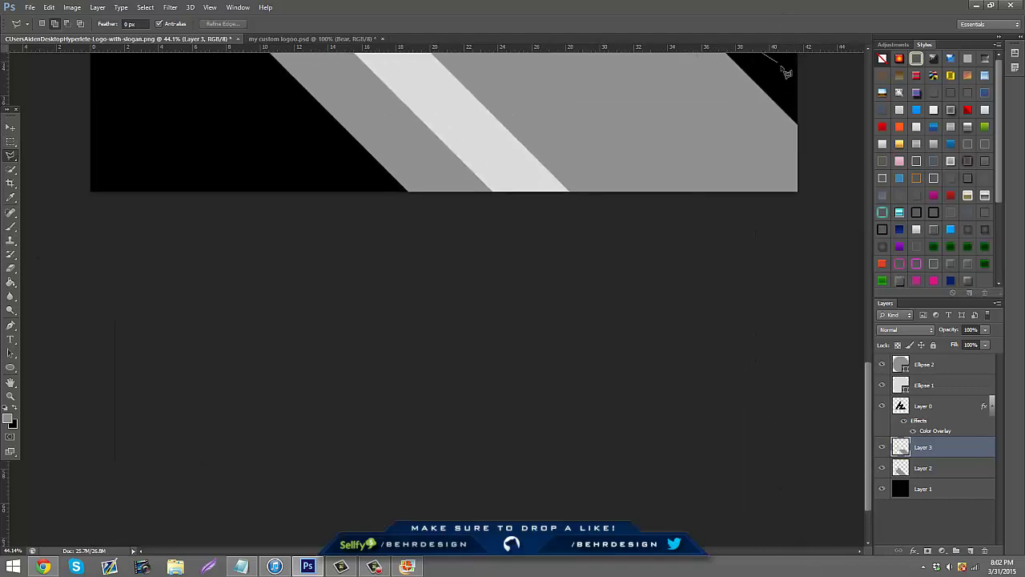
{"action": "scroll", "coordinate": [771, 486], "scroll_direction": "up", "scroll_amount": 6}
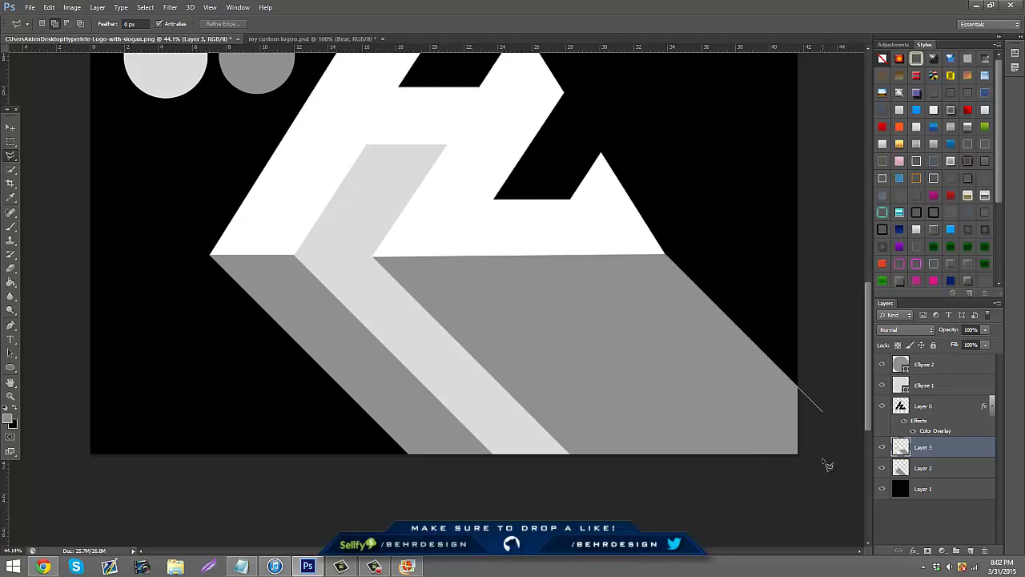
{"action": "left_click", "coordinate": [665, 256]}
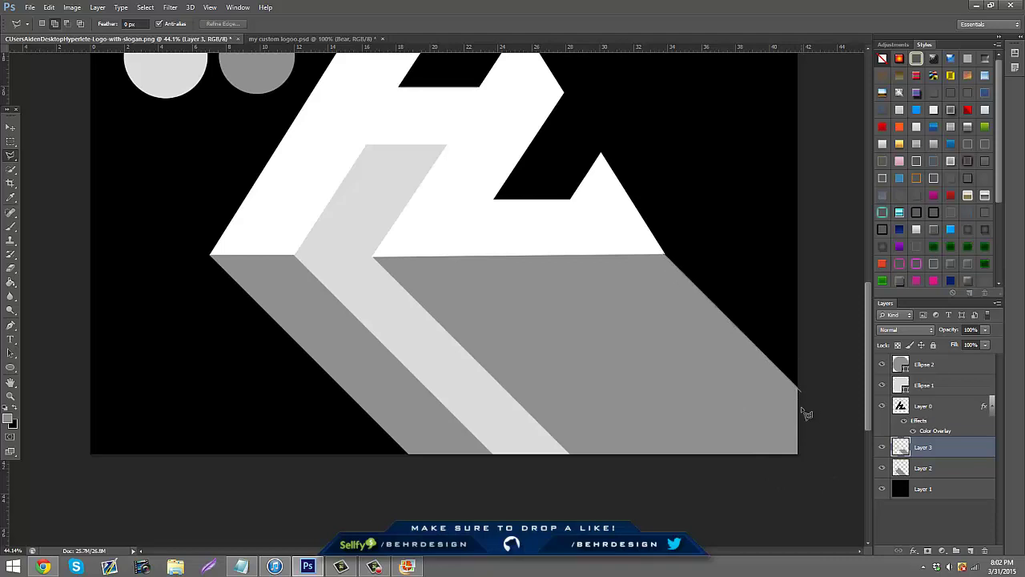
{"action": "left_click", "coordinate": [813, 403]}
{"action": "left_click", "coordinate": [825, 283]}
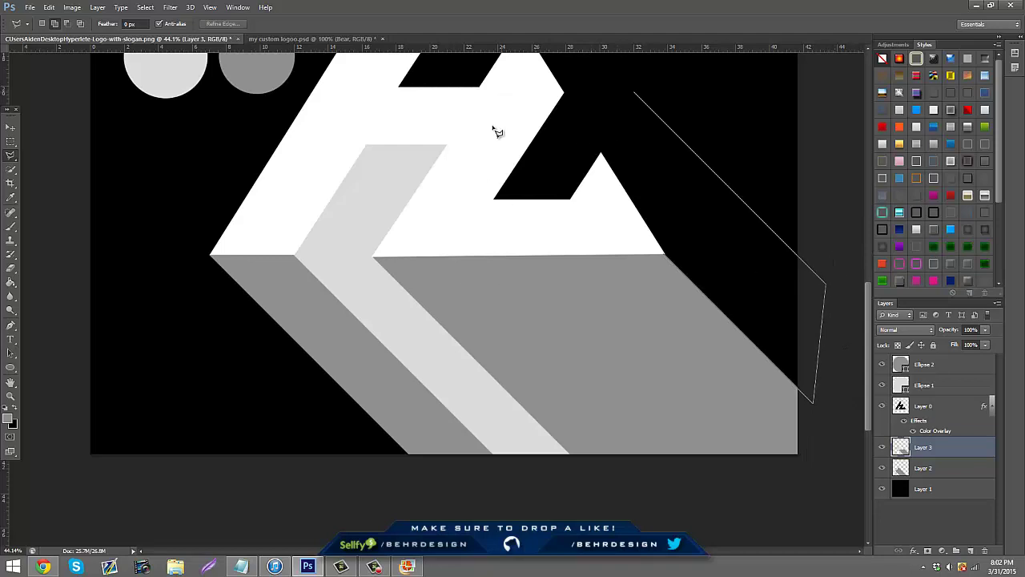
{"action": "left_click", "coordinate": [489, 128]}
{"action": "left_click", "coordinate": [578, 183]}
{"action": "left_click", "coordinate": [666, 257]}
{"action": "scroll", "coordinate": [686, 275], "scroll_direction": "up", "scroll_amount": 2}
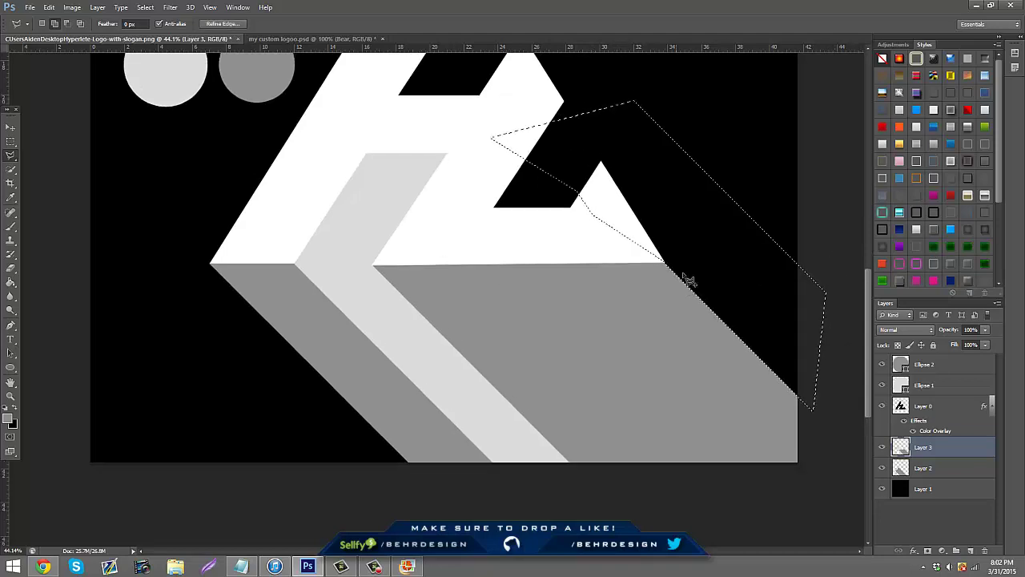
Fill the face with light grey #dbdbdb and deselect.
{"action": "right_click", "coordinate": [687, 275]}
{"action": "left_click", "coordinate": [729, 426]}
{"action": "left_click", "coordinate": [534, 174]}
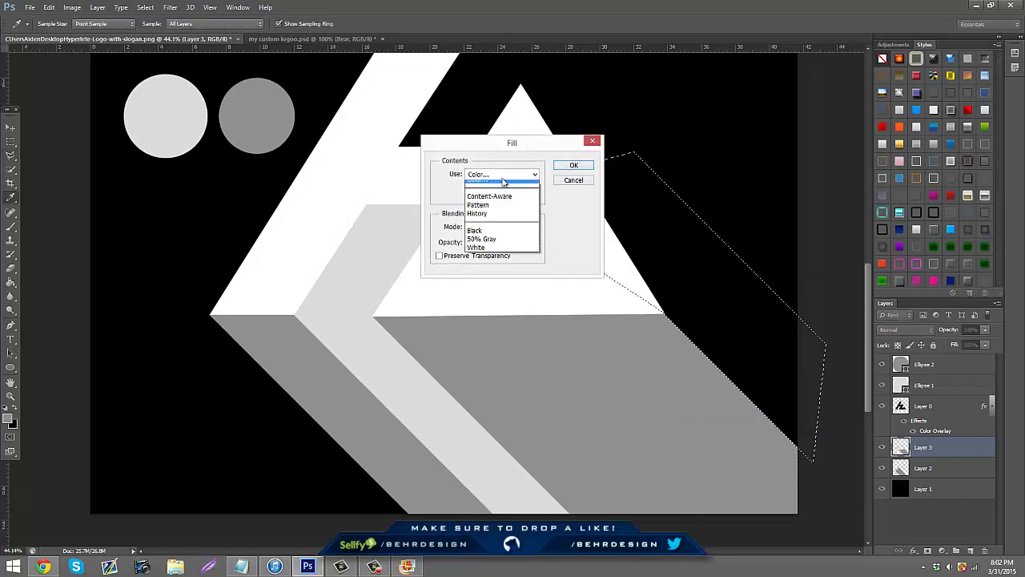
{"action": "left_click", "coordinate": [513, 193]}
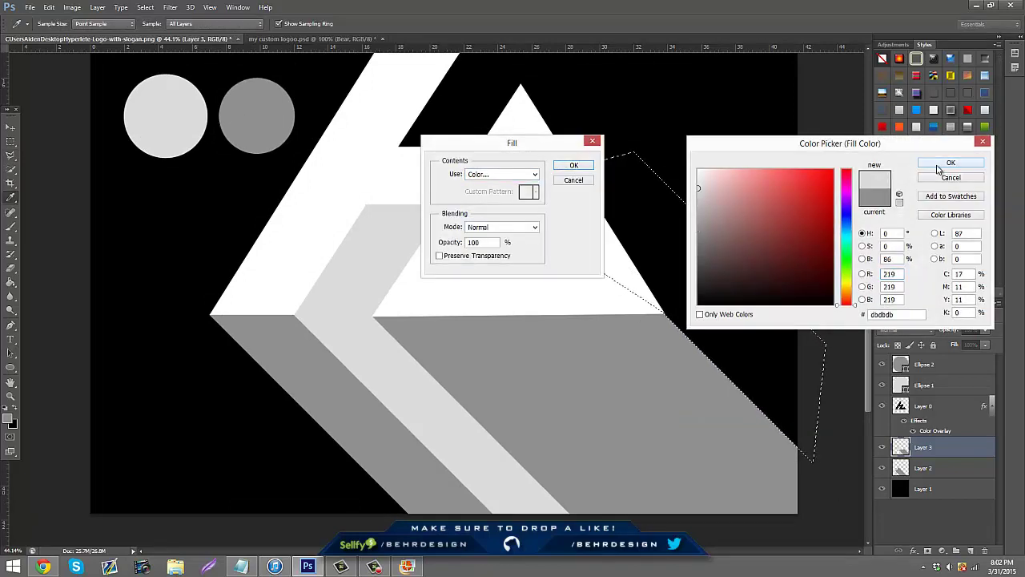
{"action": "left_click", "coordinate": [950, 163]}
{"action": "left_click", "coordinate": [574, 165]}
{"action": "right_click", "coordinate": [633, 209]}
{"action": "left_click", "coordinate": [644, 211]}
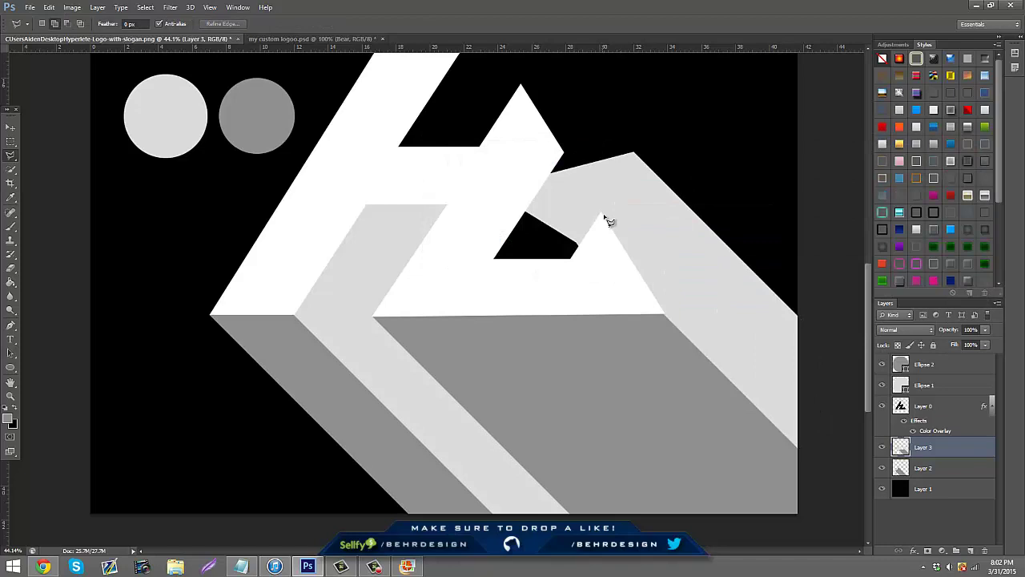
Outline and delete the overflow light grey near the peak, then deselect.
{"action": "left_click", "coordinate": [601, 213]}
{"action": "left_click", "coordinate": [827, 437]}
{"action": "left_click", "coordinate": [844, 293]}
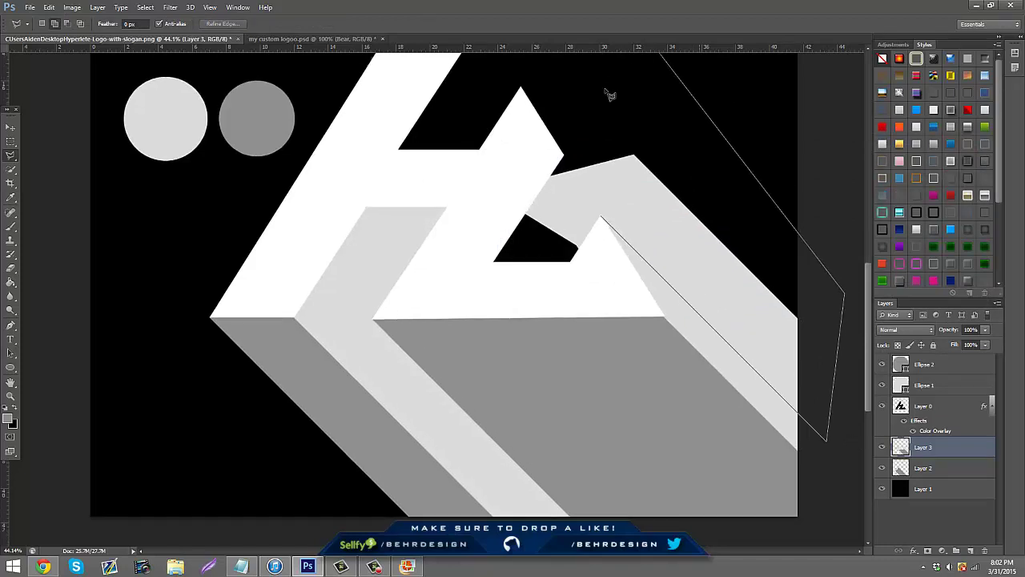
{"action": "left_click", "coordinate": [605, 97]}
{"action": "left_click", "coordinate": [479, 136]}
{"action": "left_click", "coordinate": [473, 250]}
{"action": "double_click", "coordinate": [592, 285]}
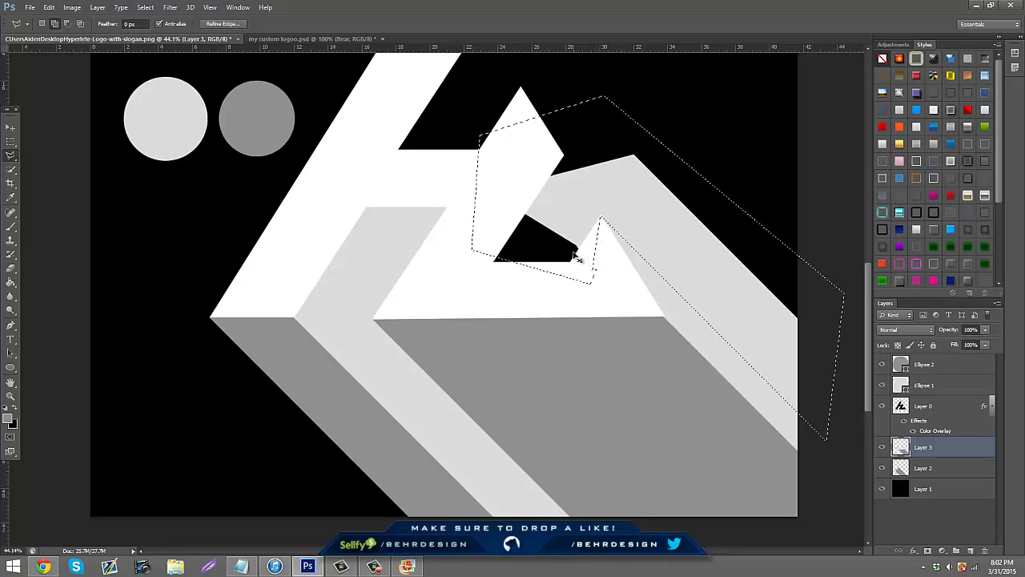
{"action": "key", "text": "Delete"}
{"action": "key", "text": "ctrl+d"}
Zoom in on the logo's right peak.
{"action": "scroll", "coordinate": [533, 183], "scroll_direction": "up", "scroll_amount": 3}
{"action": "scroll", "coordinate": [473, 224], "scroll_direction": "down", "scroll_amount": 1}
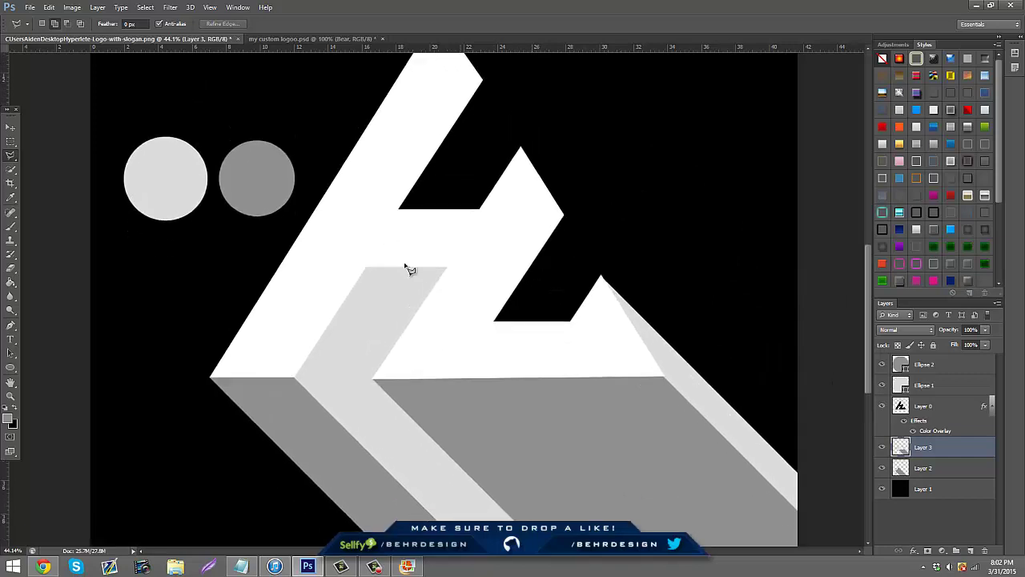
{"action": "left_click", "coordinate": [10, 383]}
{"action": "left_click", "coordinate": [11, 397]}
{"action": "left_click_drag", "start_coordinate": [499, 320], "coordinate": [422, 422]}
{"action": "left_click_drag", "start_coordinate": [504, 319], "coordinate": [535, 304]}
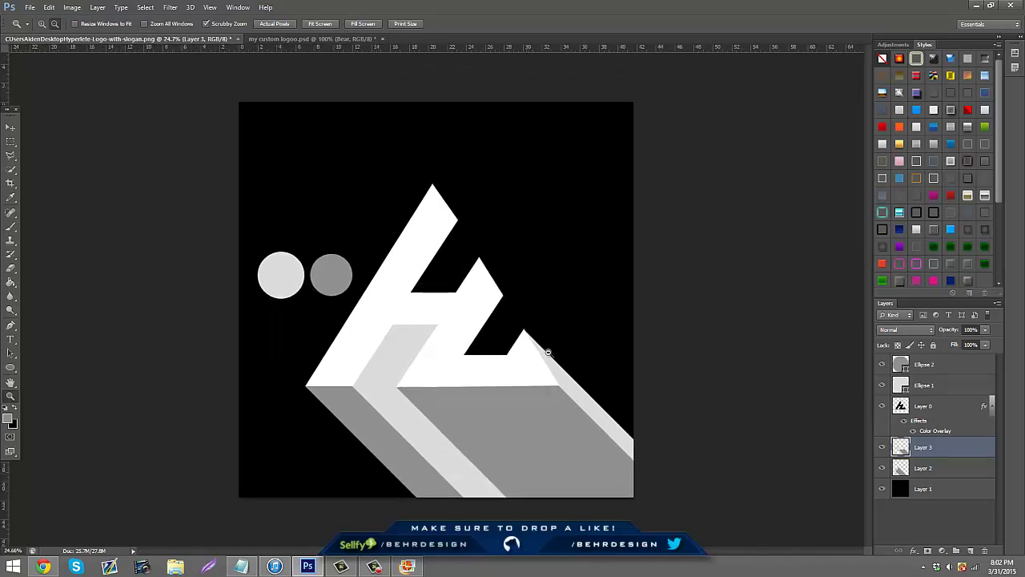
{"action": "left_click_drag", "start_coordinate": [548, 353], "coordinate": [563, 339]}
{"action": "scroll", "coordinate": [564, 339], "scroll_direction": "down", "scroll_amount": 7}
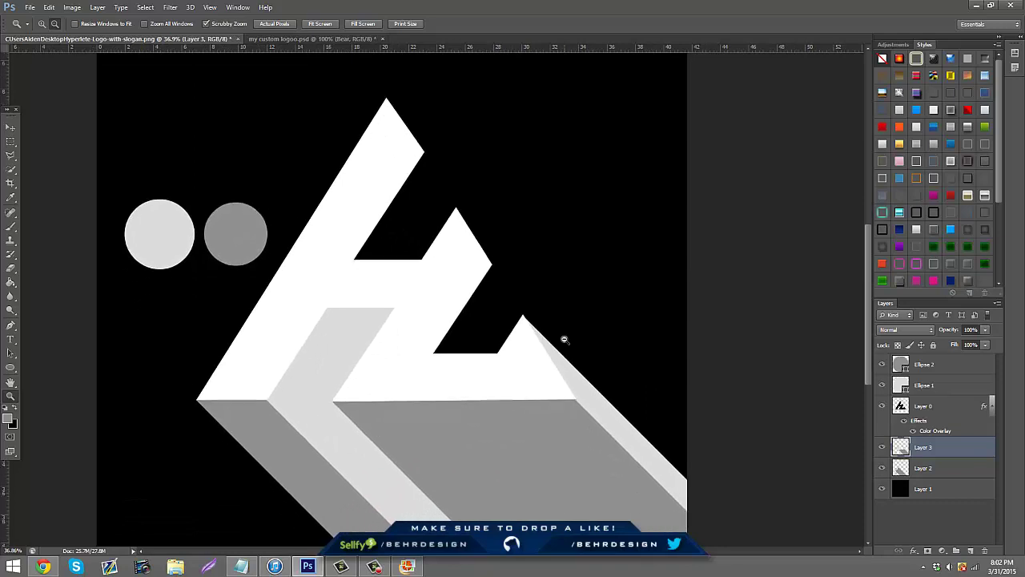
{"action": "scroll", "coordinate": [469, 293], "scroll_direction": "up", "scroll_amount": 5}
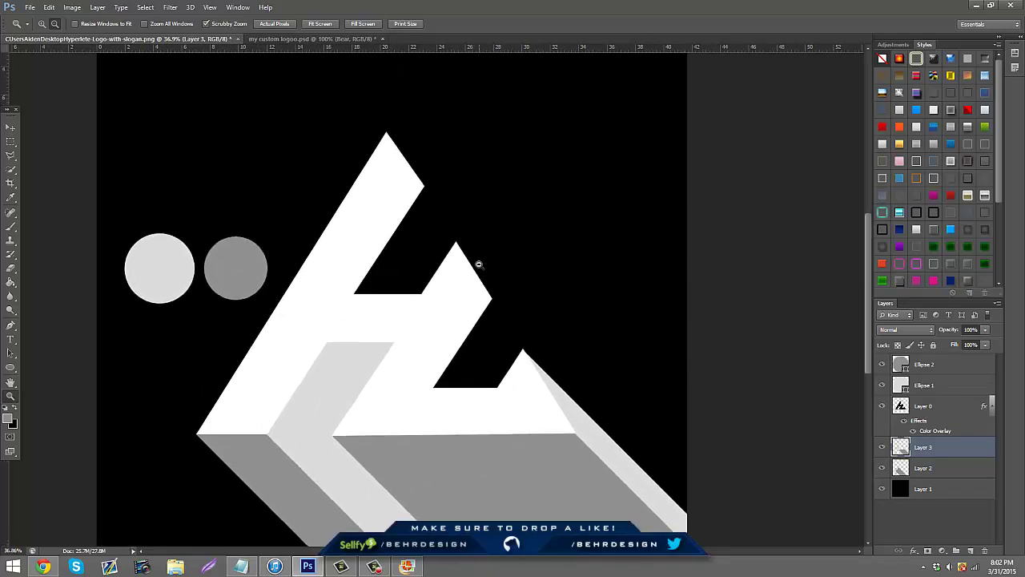
{"action": "left_click_drag", "start_coordinate": [520, 315], "coordinate": [531, 313]}
Outline the shadow strip running down-right from the peak with the Polygonal Lasso.
{"action": "key", "text": "l"}
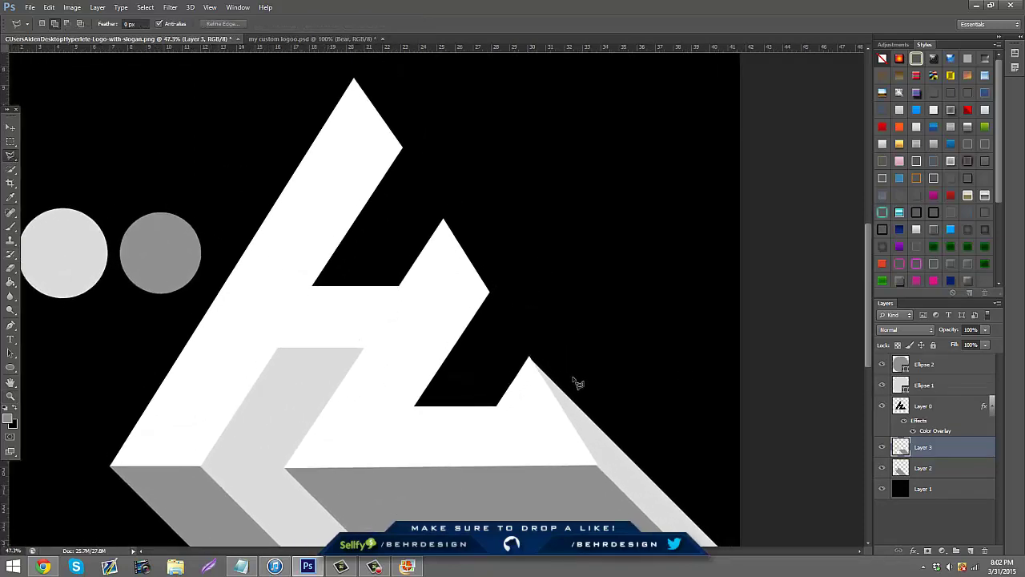
{"action": "left_click", "coordinate": [490, 295]}
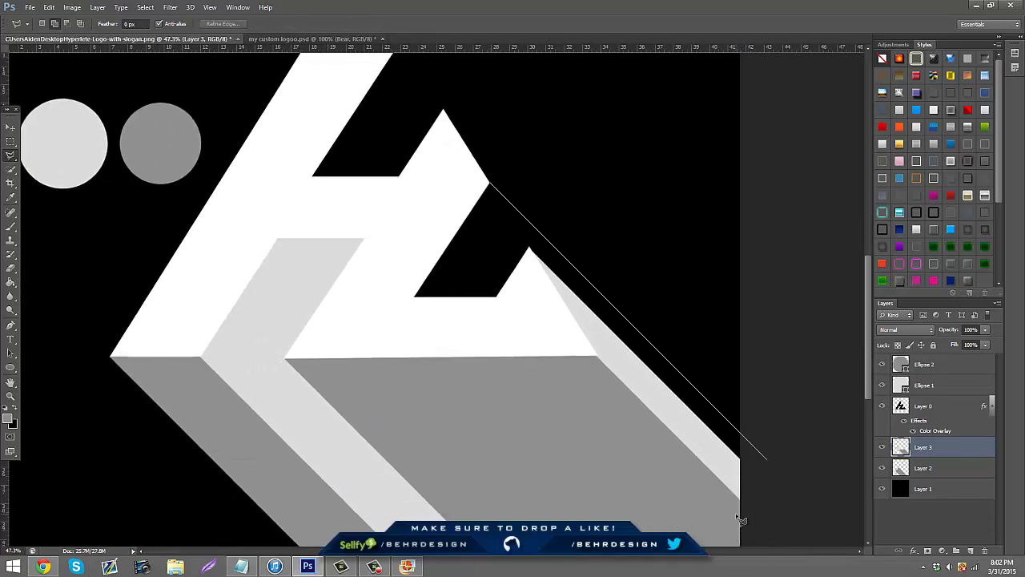
{"action": "left_click", "coordinate": [738, 510]}
{"action": "left_click", "coordinate": [612, 477]}
{"action": "left_click", "coordinate": [350, 327]}
{"action": "double_click", "coordinate": [368, 263]}
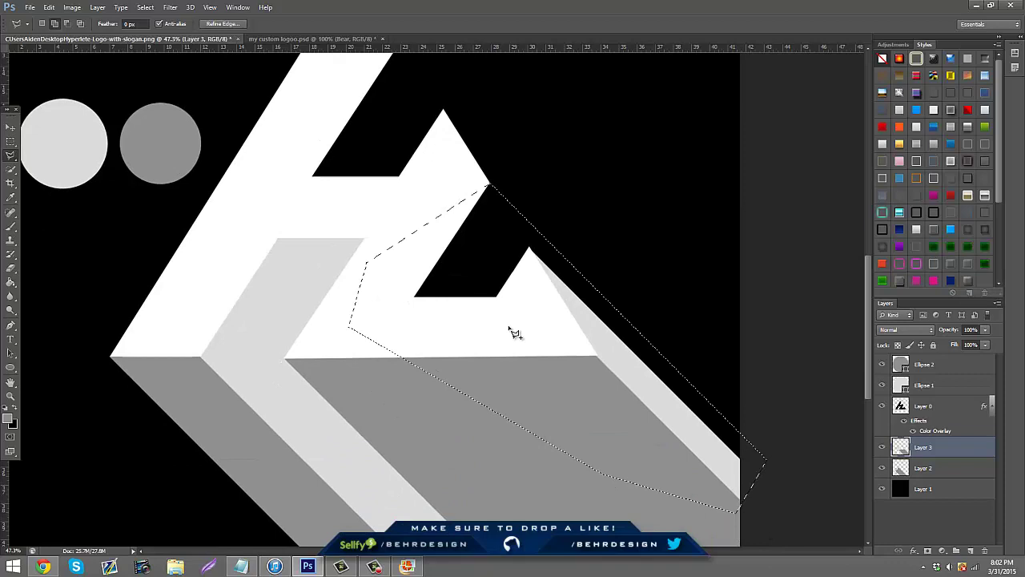
Fill the strip with grey sampled from the darker circle, deselect, and move Layer 3 below Layer 2.
{"action": "right_click", "coordinate": [513, 332]}
{"action": "left_click", "coordinate": [577, 477]}
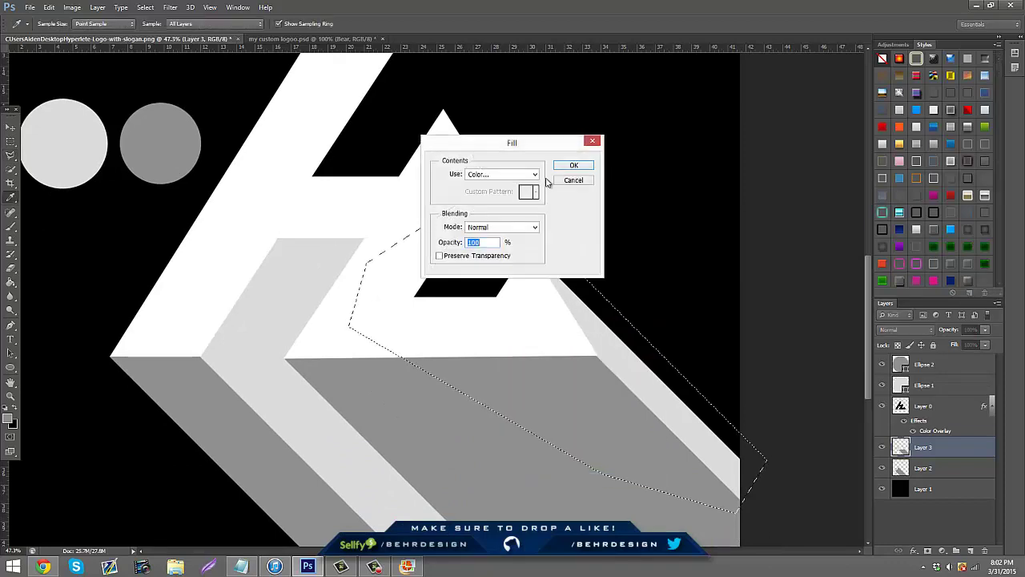
{"action": "left_click", "coordinate": [513, 174]}
{"action": "left_click", "coordinate": [487, 203]}
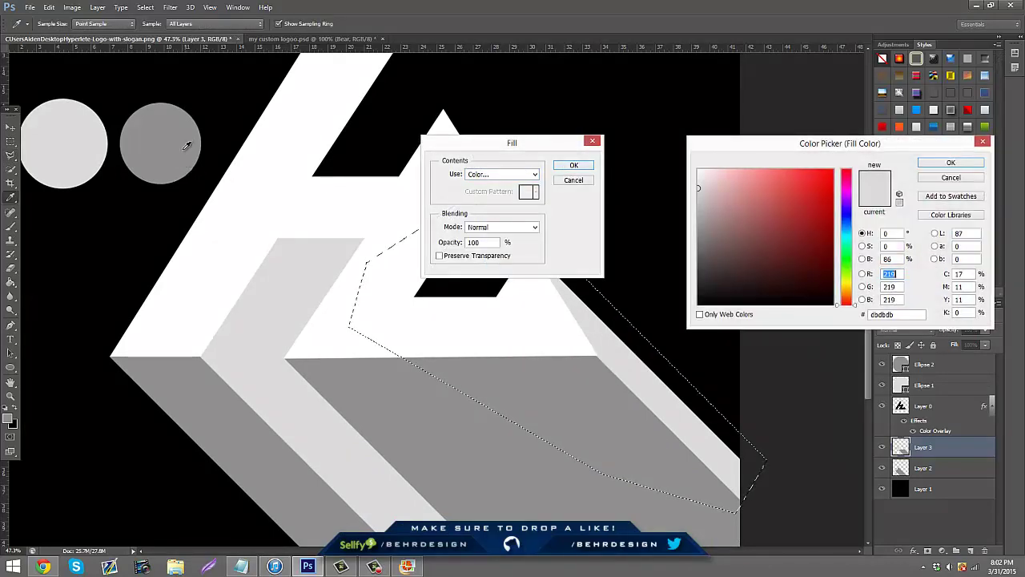
{"action": "left_click", "coordinate": [186, 145]}
{"action": "left_click", "coordinate": [951, 163]}
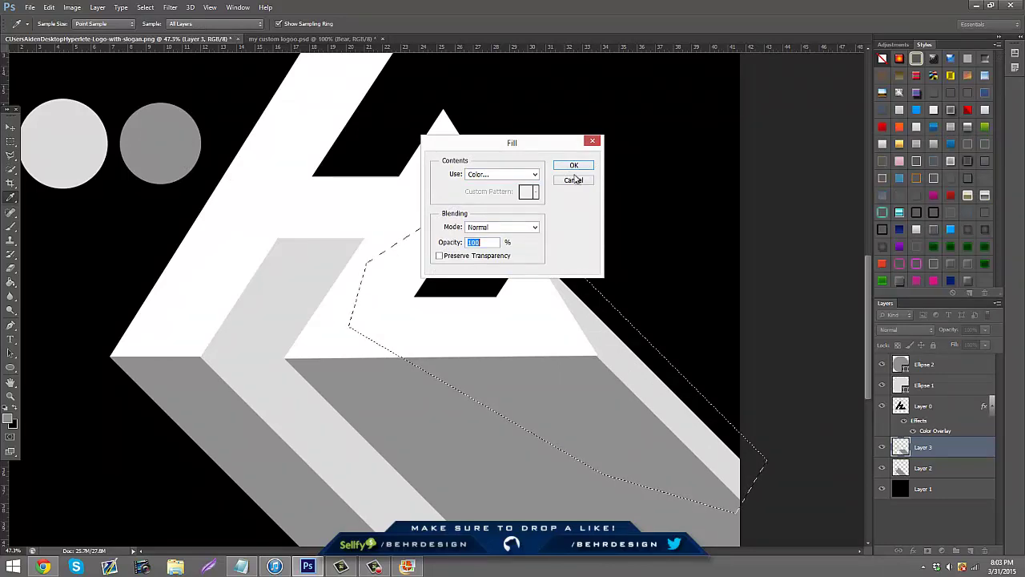
{"action": "left_click", "coordinate": [574, 165]}
{"action": "right_click", "coordinate": [561, 253]}
{"action": "left_click", "coordinate": [565, 258]}
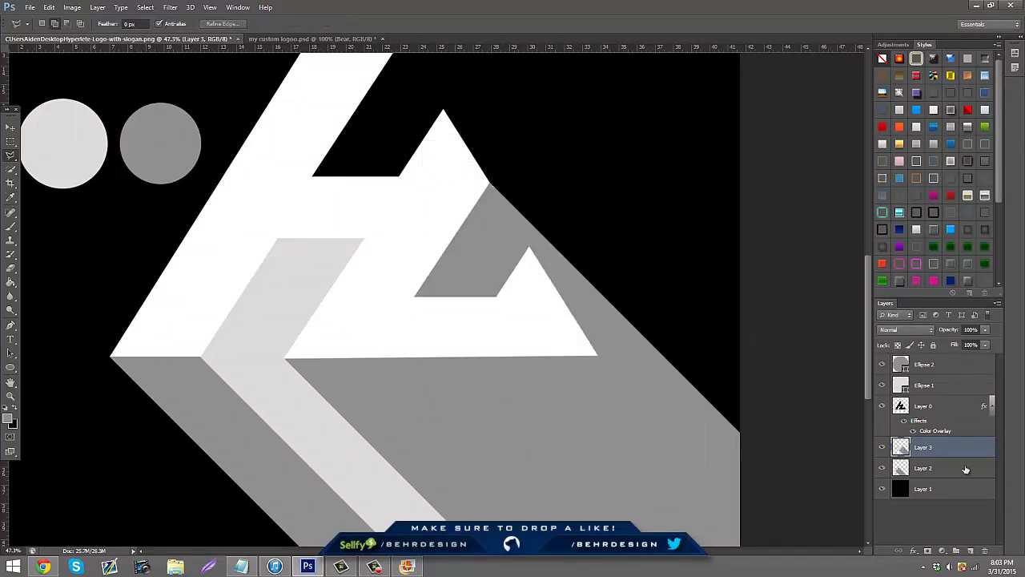
{"action": "left_click_drag", "start_coordinate": [946, 450], "coordinate": [929, 479]}
Undo the layer reorder, close the face outline, and add a new Layer 4.
{"action": "key", "text": "ctrl+z"}
{"action": "double_click", "coordinate": [537, 321]}
{"action": "left_click", "coordinate": [971, 551]}
Fill the face on Layer 4 with light grey sampled from the left circle, then deselect.
{"action": "right_click", "coordinate": [639, 382]}
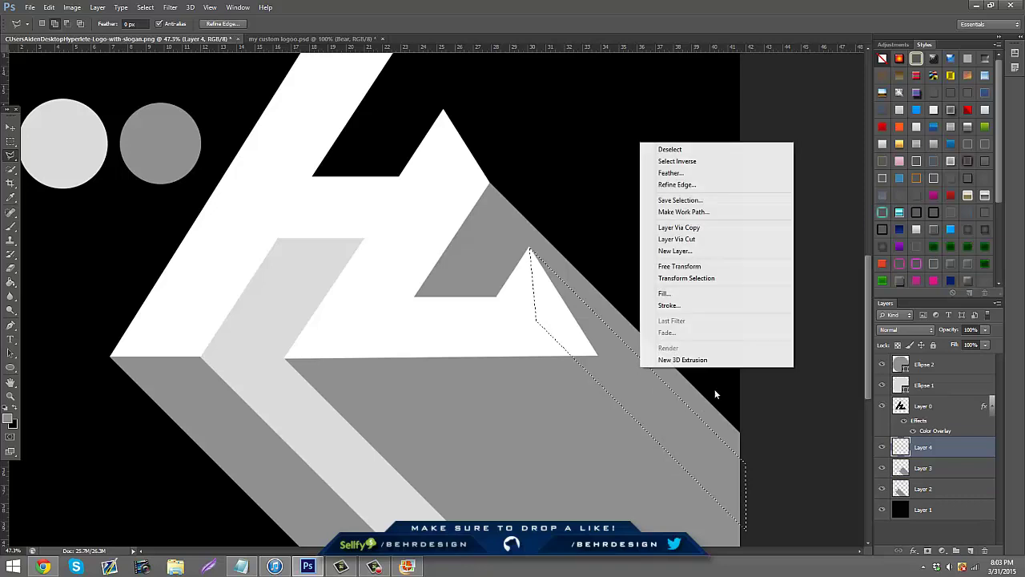
{"action": "left_click", "coordinate": [694, 296]}
{"action": "left_click", "coordinate": [502, 174]}
{"action": "left_click", "coordinate": [481, 203]}
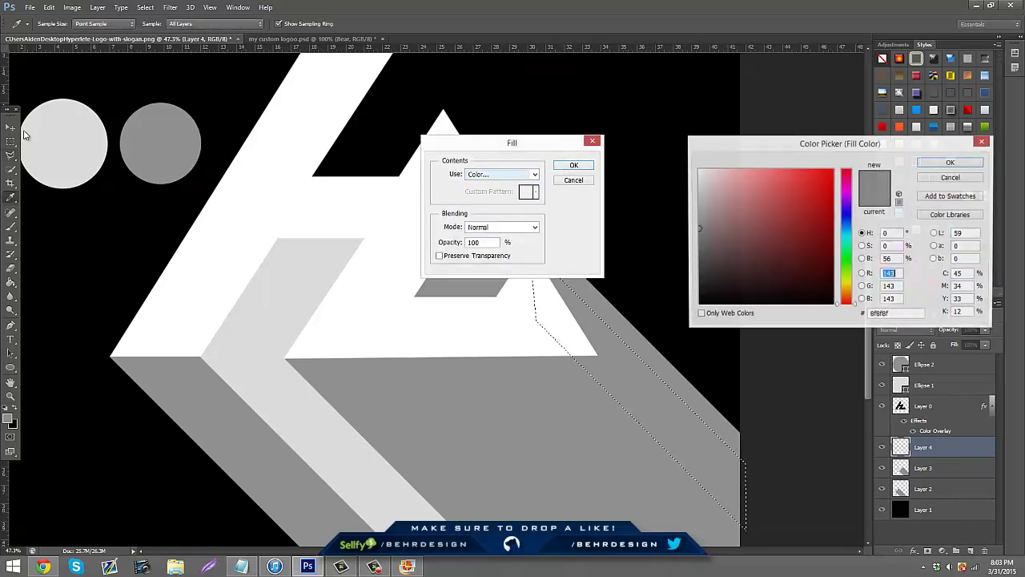
{"action": "left_click", "coordinate": [60, 128]}
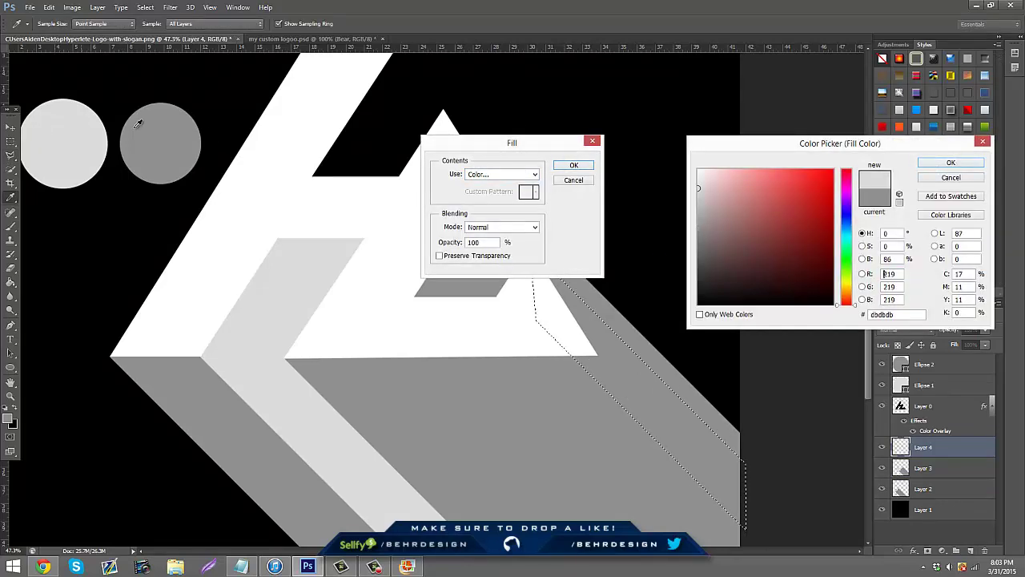
{"action": "left_click", "coordinate": [945, 164]}
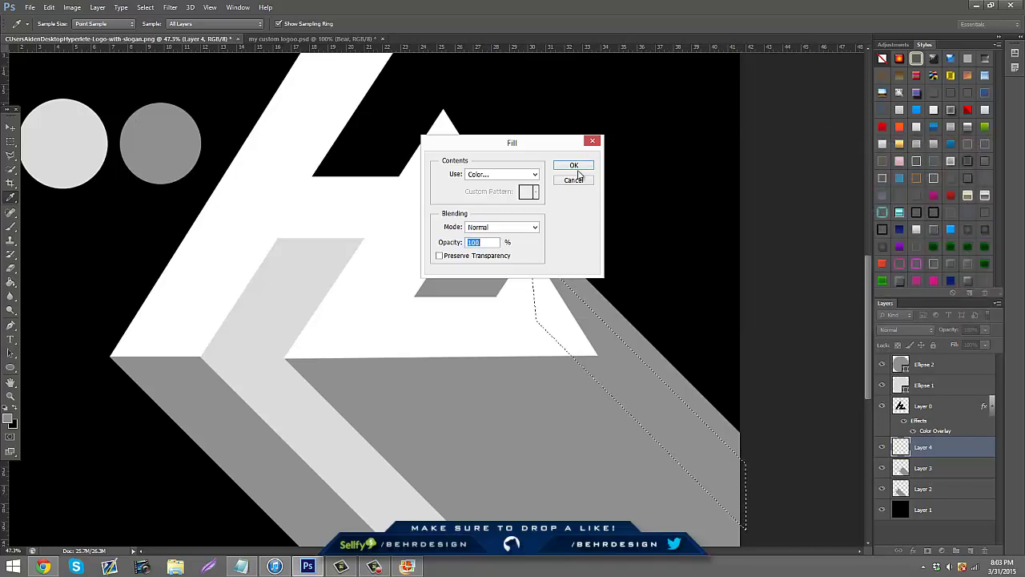
{"action": "left_click", "coordinate": [573, 166]}
{"action": "right_click", "coordinate": [607, 200]}
{"action": "left_click", "coordinate": [621, 207]}
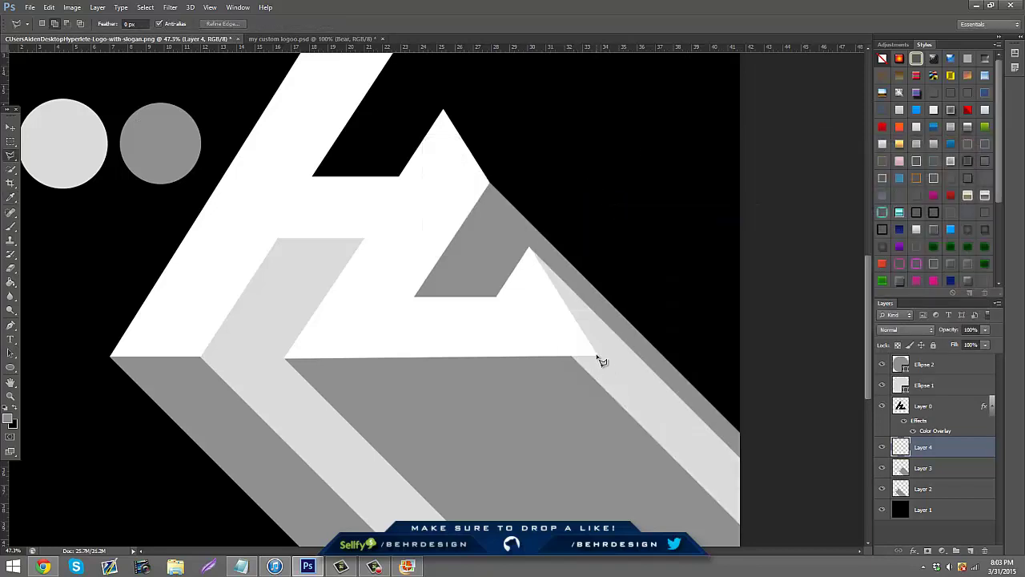
{"action": "left_click", "coordinate": [596, 356]}
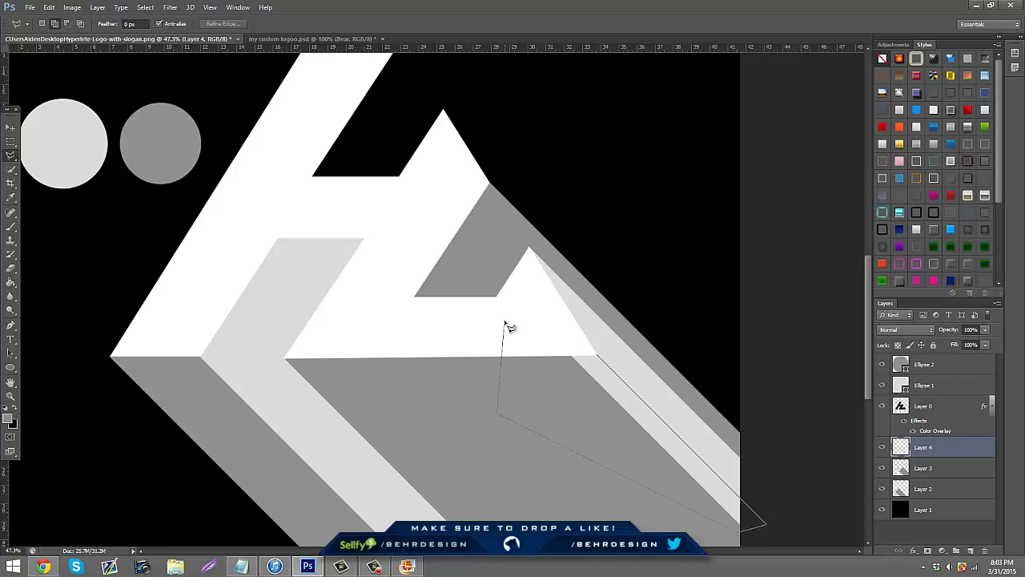
{"action": "key", "text": "Escape"}
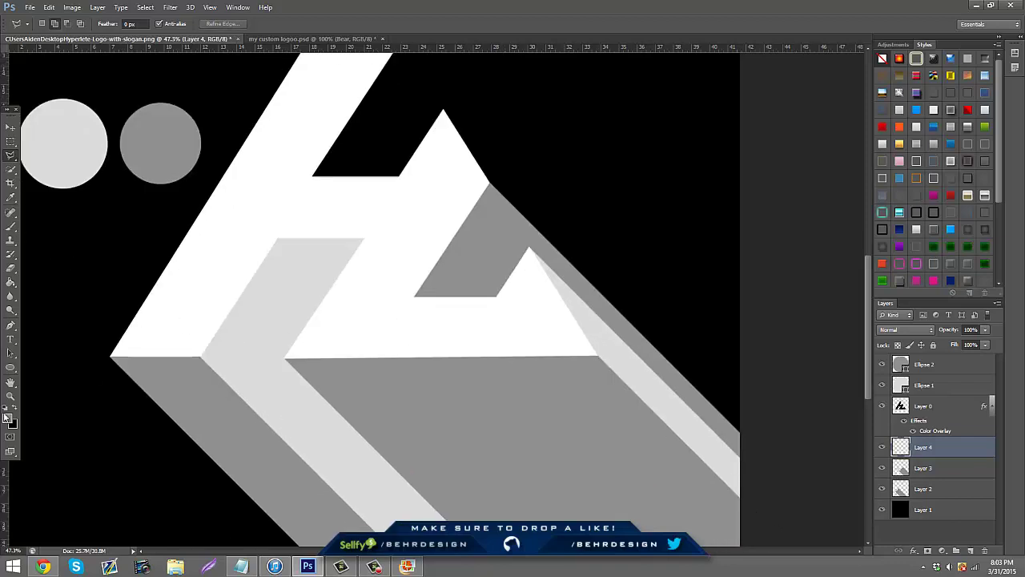
Reframe the view on the logo and hide the Ellipse sample-circle layers.
{"action": "key", "text": "z"}
{"action": "left_click_drag", "start_coordinate": [507, 328], "coordinate": [433, 328]}
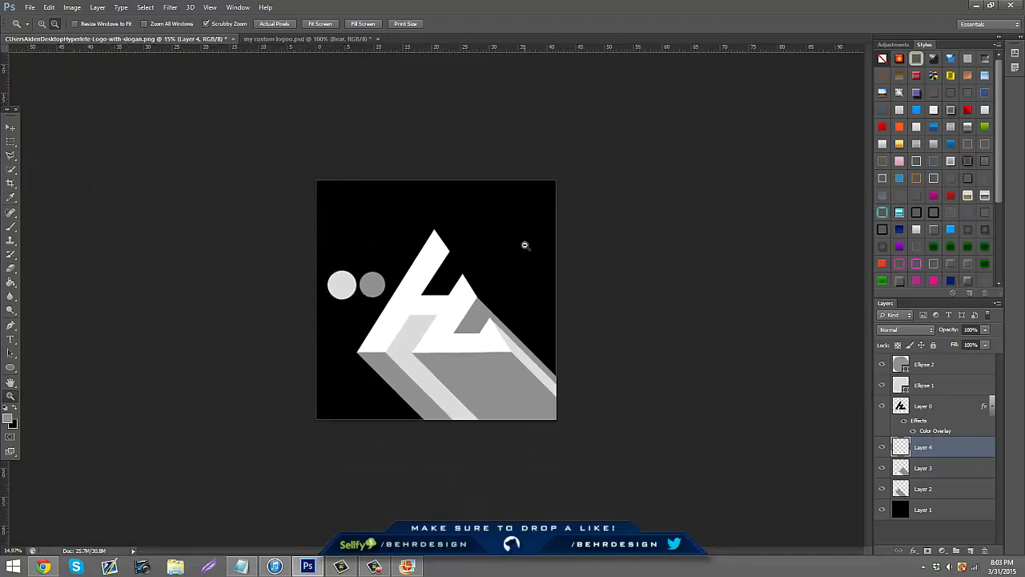
{"action": "left_click_drag", "start_coordinate": [474, 275], "coordinate": [579, 325]}
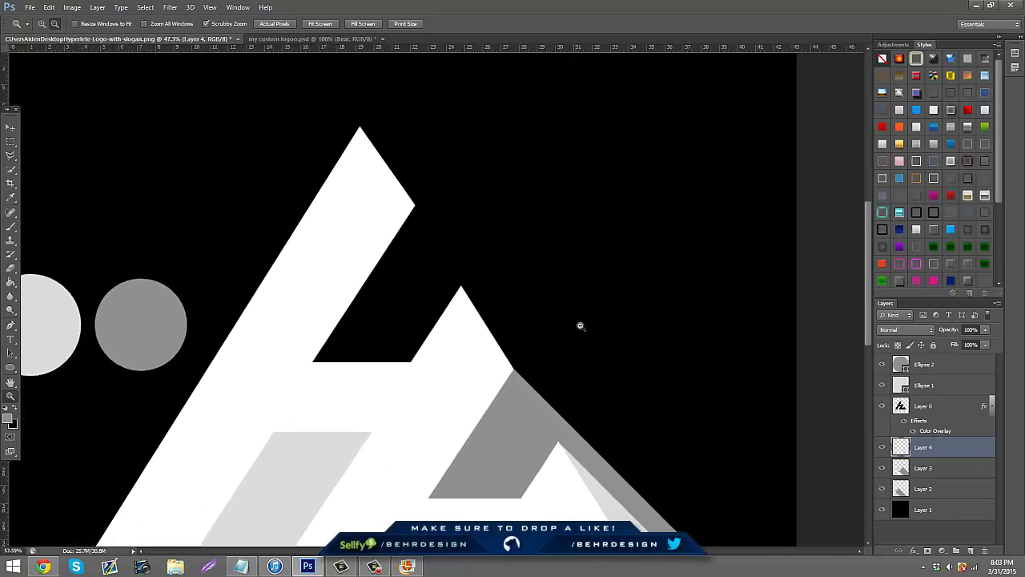
{"action": "left_click", "coordinate": [375, 567]}
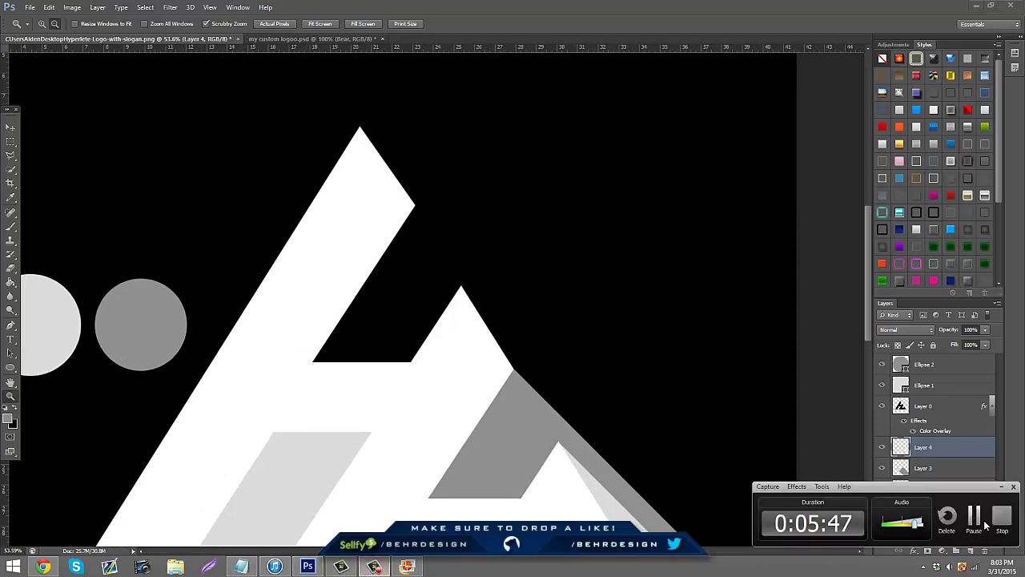
{"action": "left_click", "coordinate": [984, 516]}
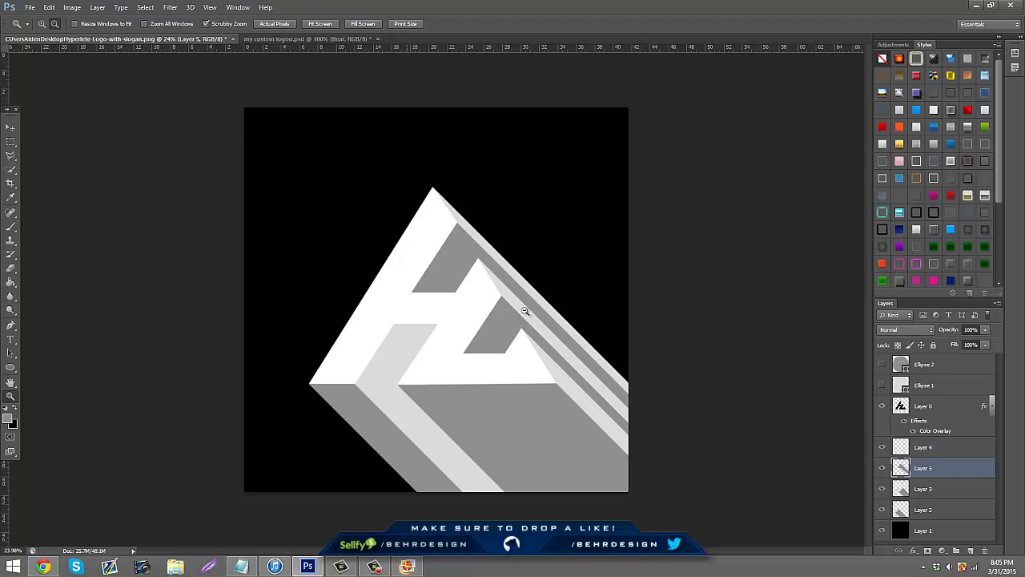
Add two empty layers and drag Layer 7 above Layer 0.
{"action": "left_click", "coordinate": [970, 552]}
{"action": "left_click", "coordinate": [970, 551]}
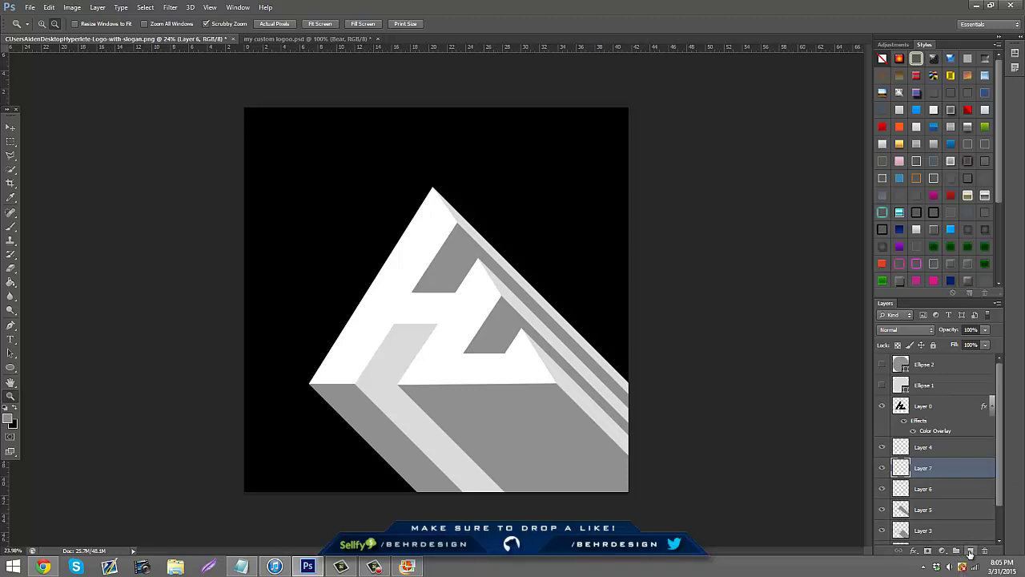
{"action": "left_click_drag", "start_coordinate": [927, 465], "coordinate": [924, 396]}
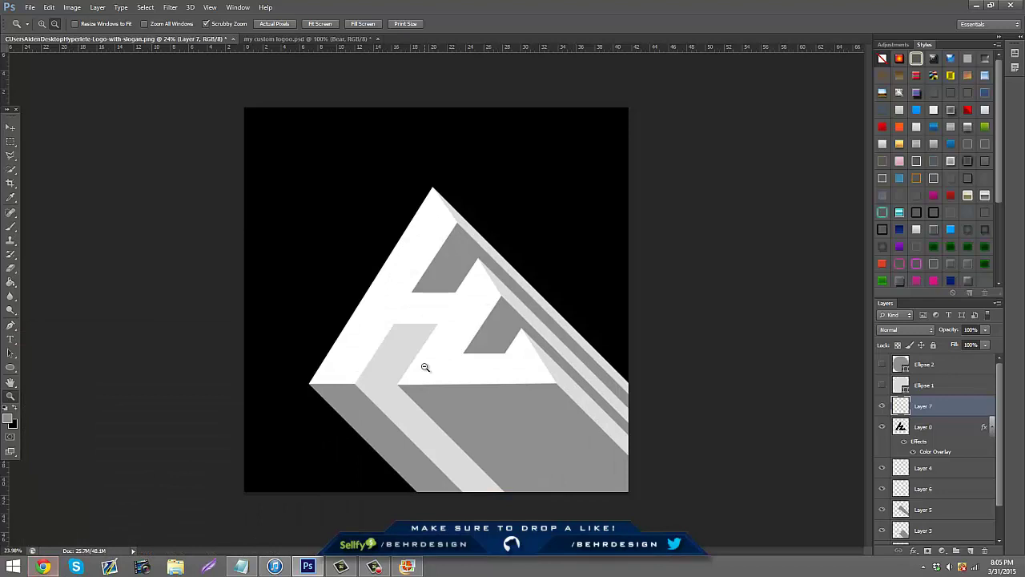
{"action": "left_click", "coordinate": [394, 392], "text": "alt"}
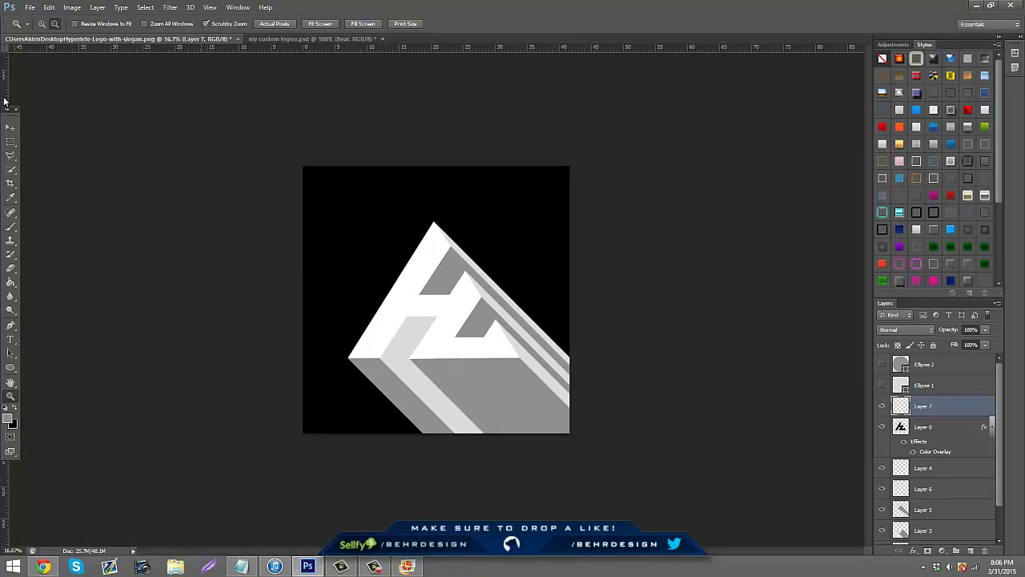
{"action": "left_click", "coordinate": [10, 382]}
{"action": "left_click", "coordinate": [10, 396]}
{"action": "left_click", "coordinate": [414, 270]}
{"action": "left_click", "coordinate": [414, 270]}
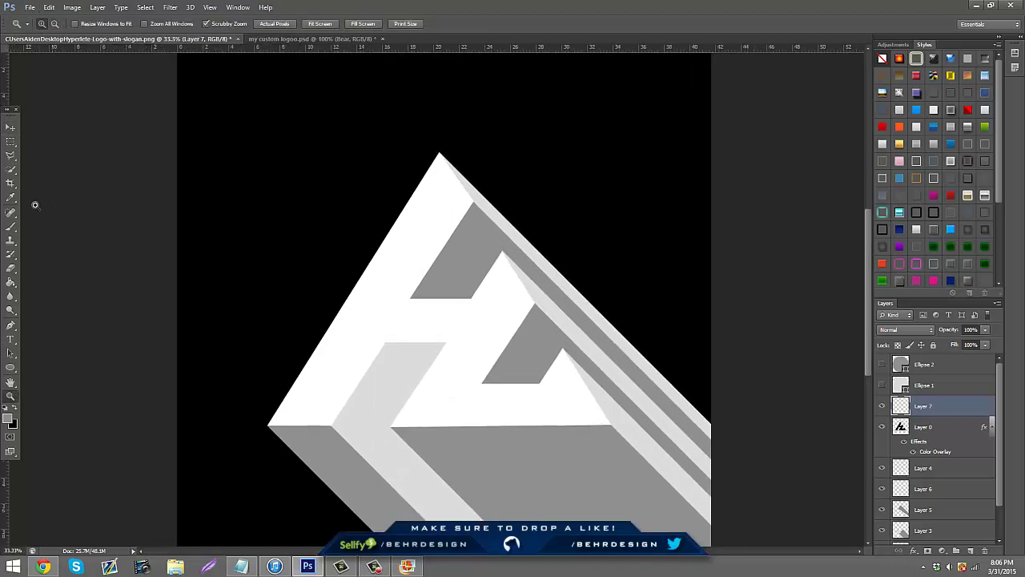
Set a soft round 0%-hardness brush at 191 px and move Layer 7 below Layer 0.
{"action": "left_click", "coordinate": [10, 228]}
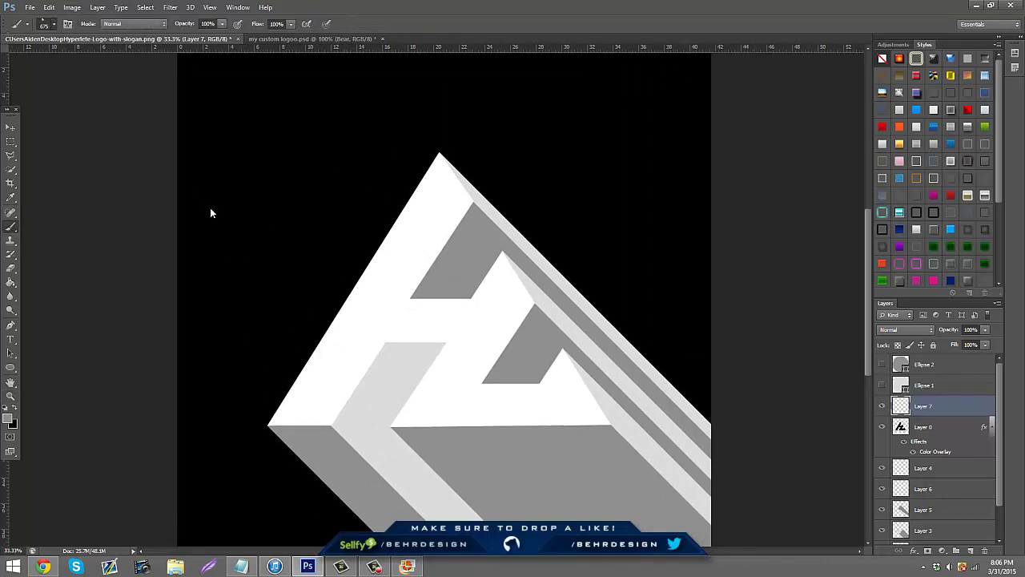
{"action": "right_click", "coordinate": [107, 85]}
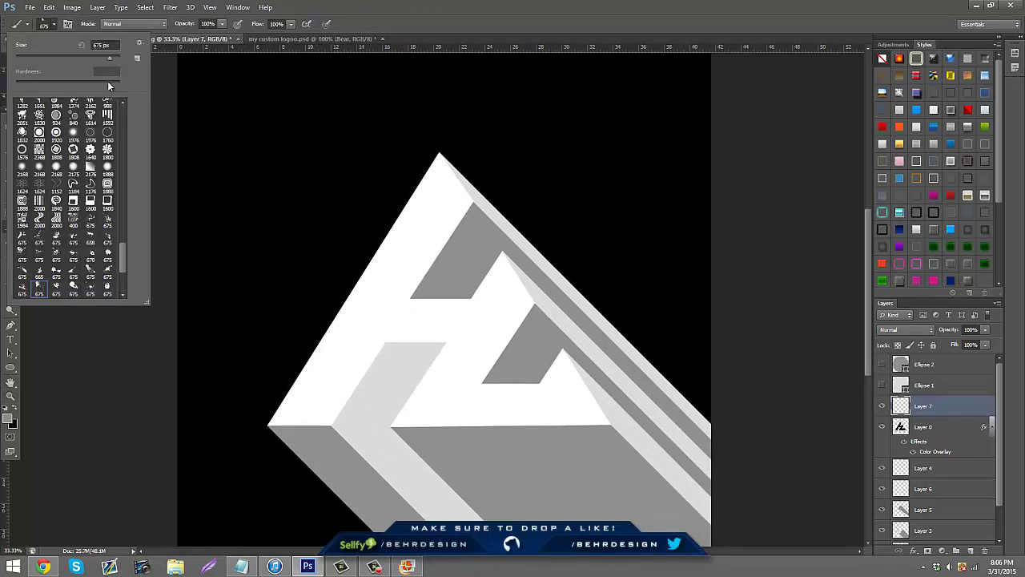
{"action": "scroll", "coordinate": [126, 268], "scroll_direction": "up", "scroll_amount": 4}
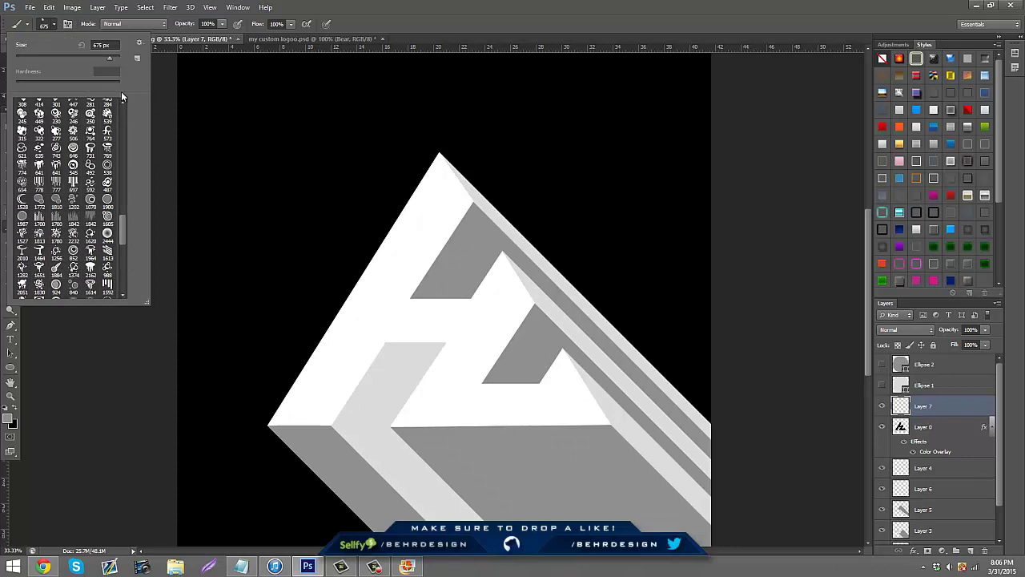
{"action": "scroll", "coordinate": [124, 228], "scroll_direction": "up", "scroll_amount": 5}
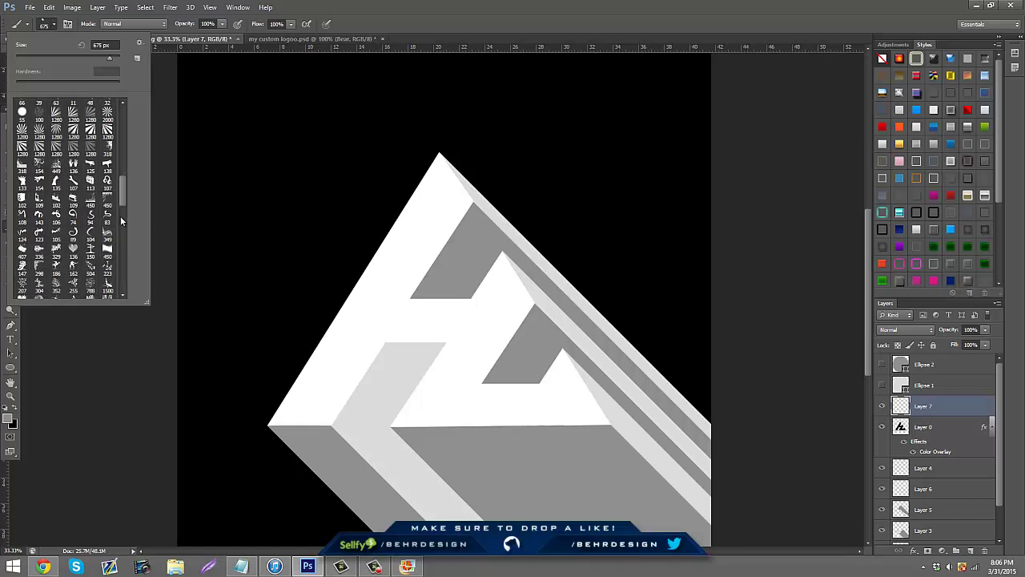
{"action": "left_click_drag", "start_coordinate": [125, 193], "coordinate": [125, 105]}
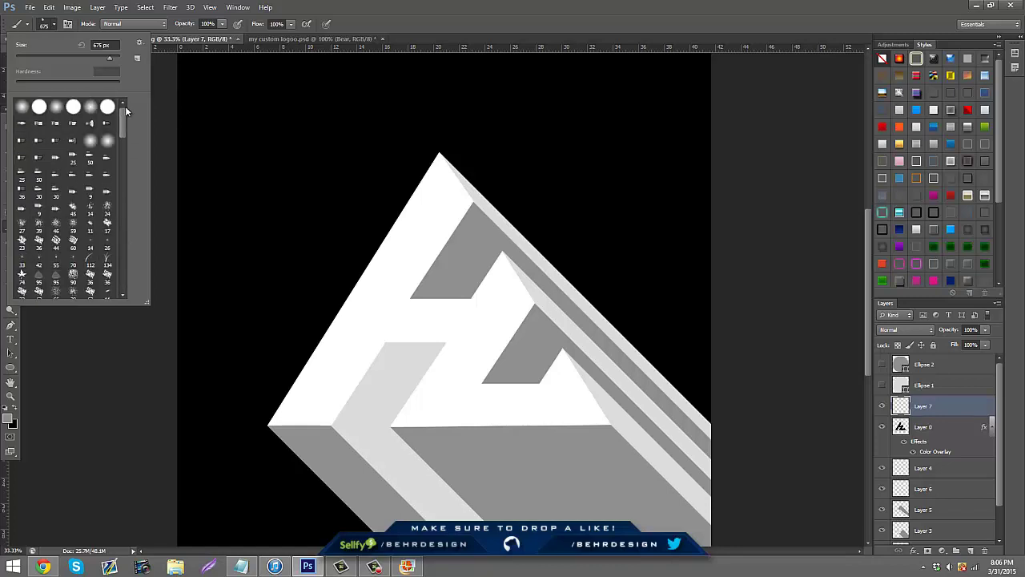
{"action": "left_click", "coordinate": [25, 111]}
{"action": "left_click", "coordinate": [91, 56]}
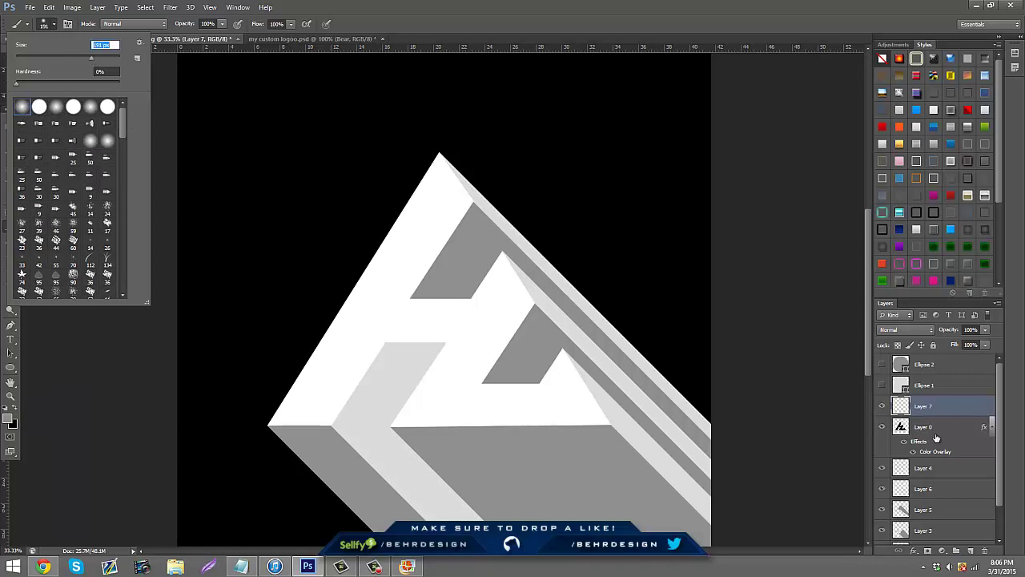
{"action": "left_click_drag", "start_coordinate": [929, 408], "coordinate": [933, 461]}
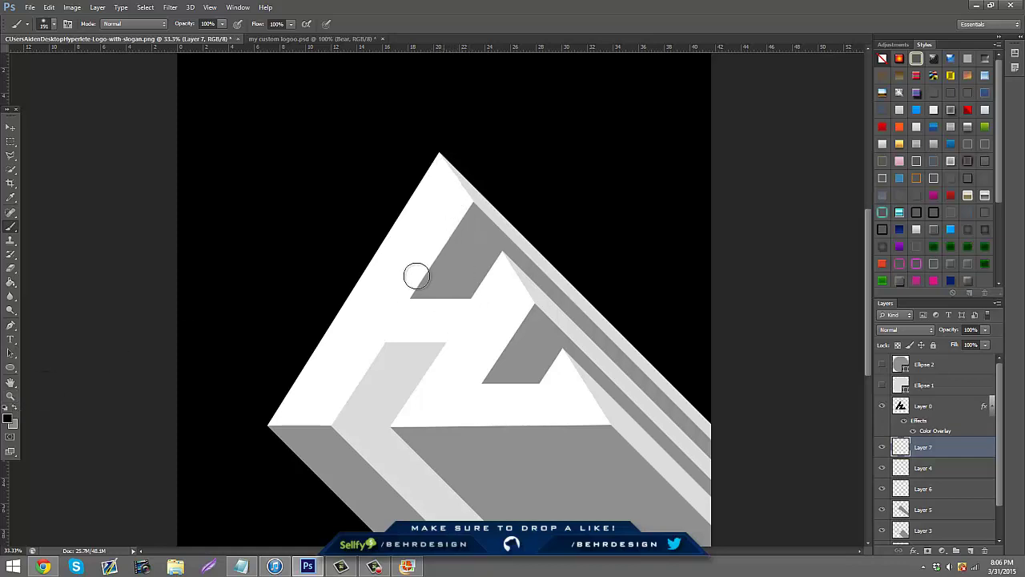
Paint black into the logo's grey notches and lower Layer 7 to about 19% opacity.
{"action": "mouse_move", "coordinate": [417, 276]}
{"action": "left_mouse_down"}
{"action": "mouse_move", "coordinate": [480, 305]}
{"action": "mouse_move", "coordinate": [383, 321]}
{"action": "mouse_move", "coordinate": [335, 391]}
{"action": "left_mouse_up"}
{"action": "scroll", "coordinate": [469, 342], "scroll_direction": "down", "scroll_amount": 2}
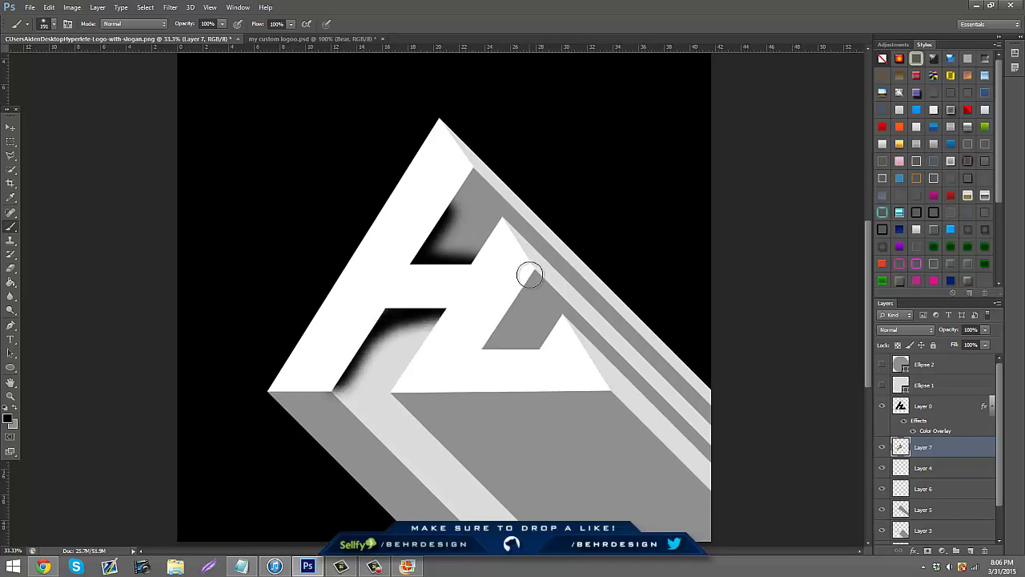
{"action": "left_click_drag", "start_coordinate": [483, 348], "coordinate": [545, 350]}
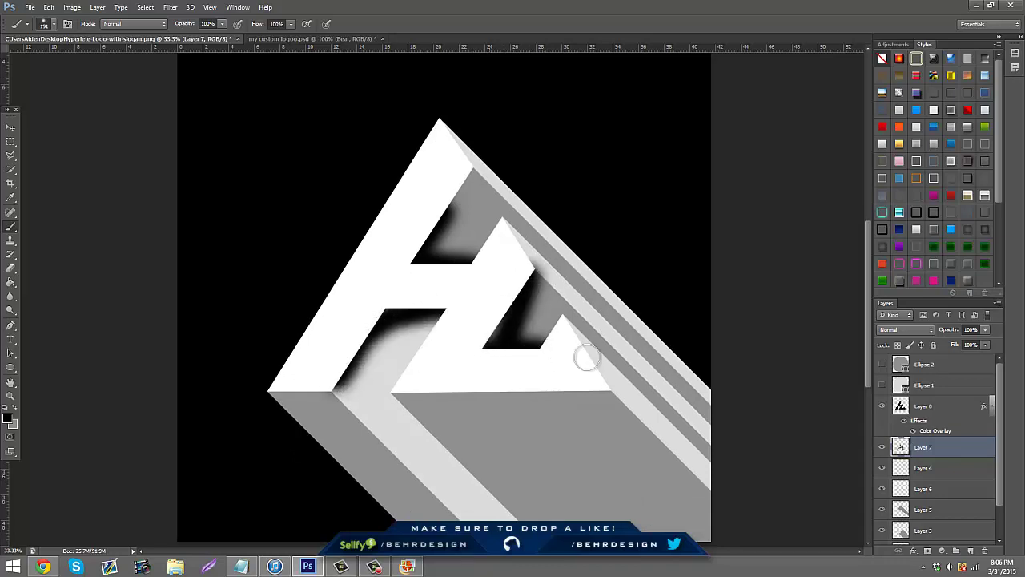
{"action": "scroll", "coordinate": [587, 358], "scroll_direction": "up", "scroll_amount": 1}
{"action": "scroll", "coordinate": [664, 374], "scroll_direction": "down", "scroll_amount": 2}
{"action": "left_click", "coordinate": [985, 345]}
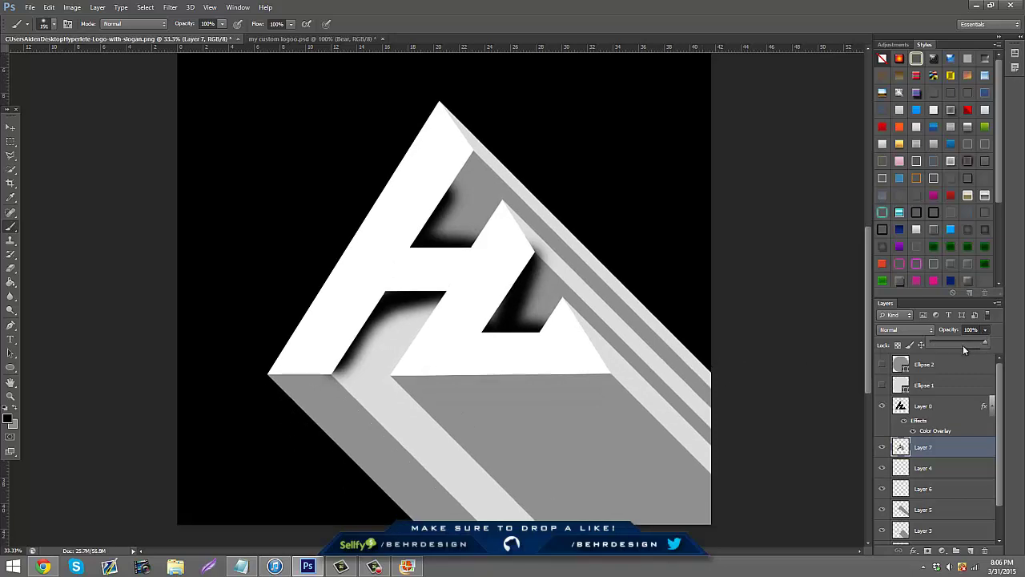
{"action": "left_click_drag", "start_coordinate": [945, 339], "coordinate": [939, 345]}
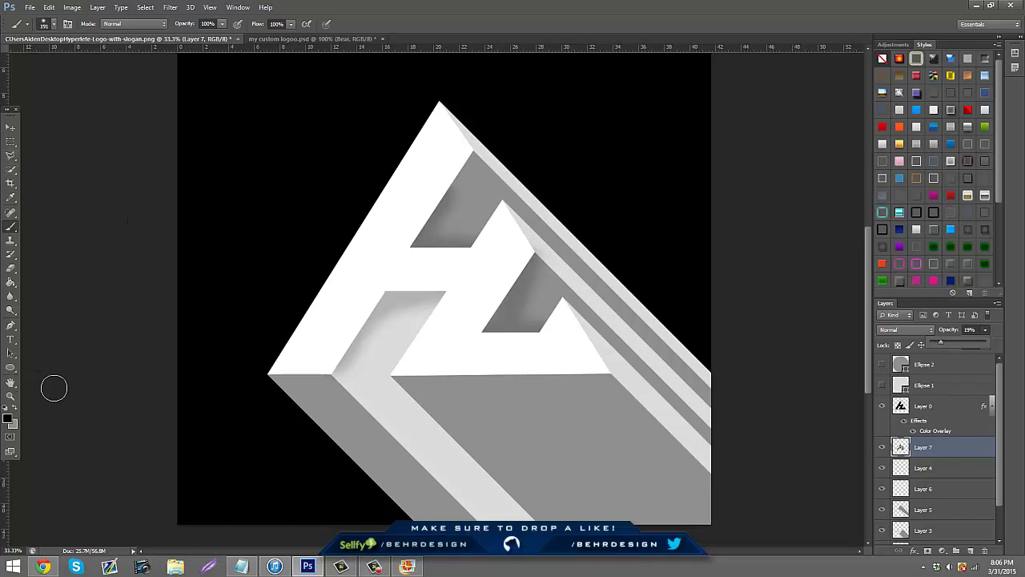
{"action": "scroll", "coordinate": [160, 388], "scroll_direction": "down", "scroll_amount": 3}
Add a new layer and paint a soft black shadow along the bottom and right of the logo.
{"action": "left_click", "coordinate": [54, 24]}
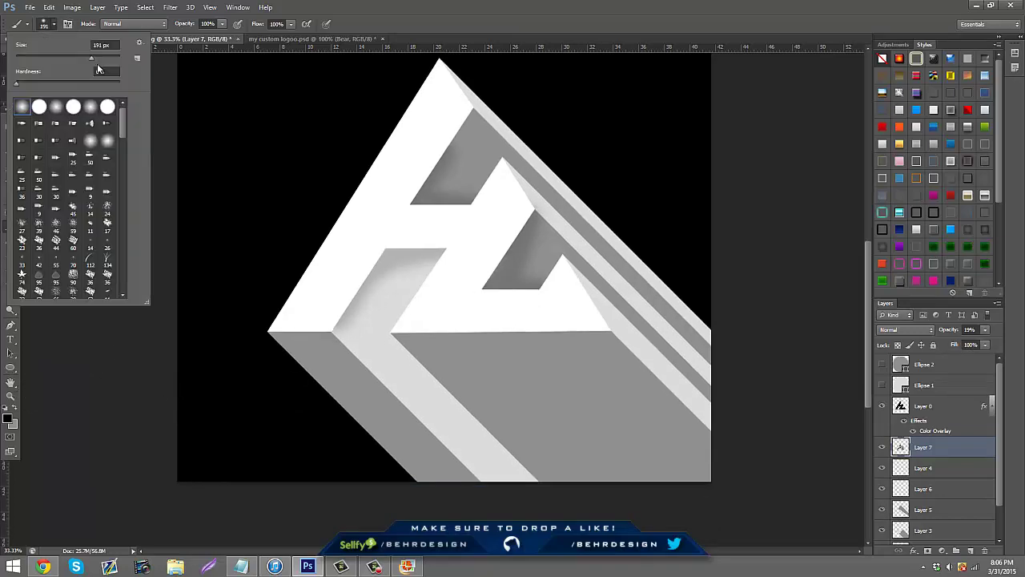
{"action": "left_click", "coordinate": [970, 551]}
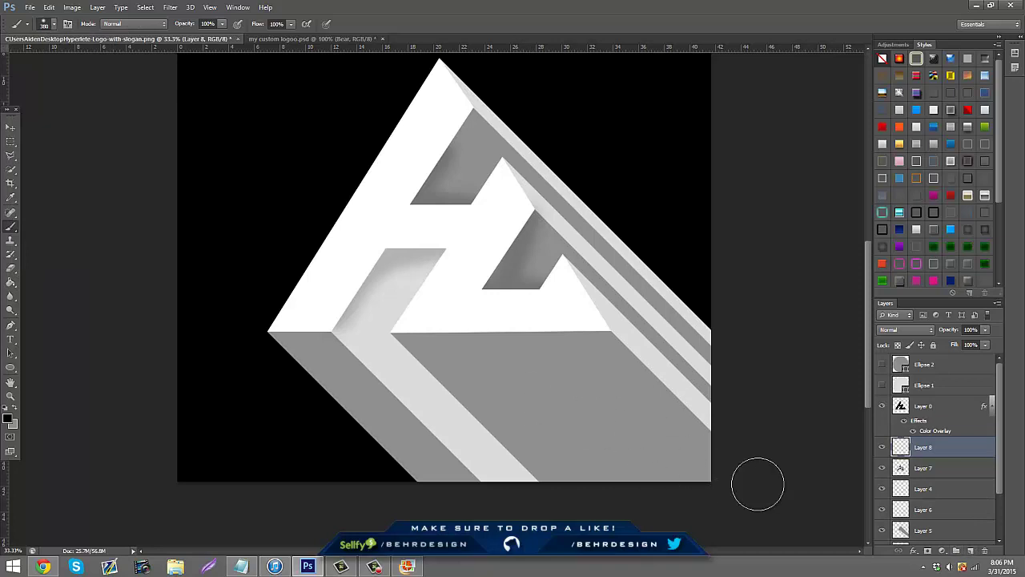
{"action": "mouse_move", "coordinate": [758, 483]}
{"action": "left_mouse_down"}
{"action": "mouse_move", "coordinate": [570, 483]}
{"action": "mouse_move", "coordinate": [247, 459]}
{"action": "left_mouse_up"}
{"action": "mouse_move", "coordinate": [742, 489]}
{"action": "left_mouse_down"}
{"action": "mouse_move", "coordinate": [716, 321]}
{"action": "mouse_move", "coordinate": [702, 509]}
{"action": "mouse_move", "coordinate": [583, 467]}
{"action": "mouse_move", "coordinate": [389, 455]}
{"action": "mouse_move", "coordinate": [399, 445]}
{"action": "mouse_move", "coordinate": [750, 462]}
{"action": "left_mouse_up"}
Lower the shadow layer's opacity and push it down toward the canvas bottom.
{"action": "left_click", "coordinate": [986, 330]}
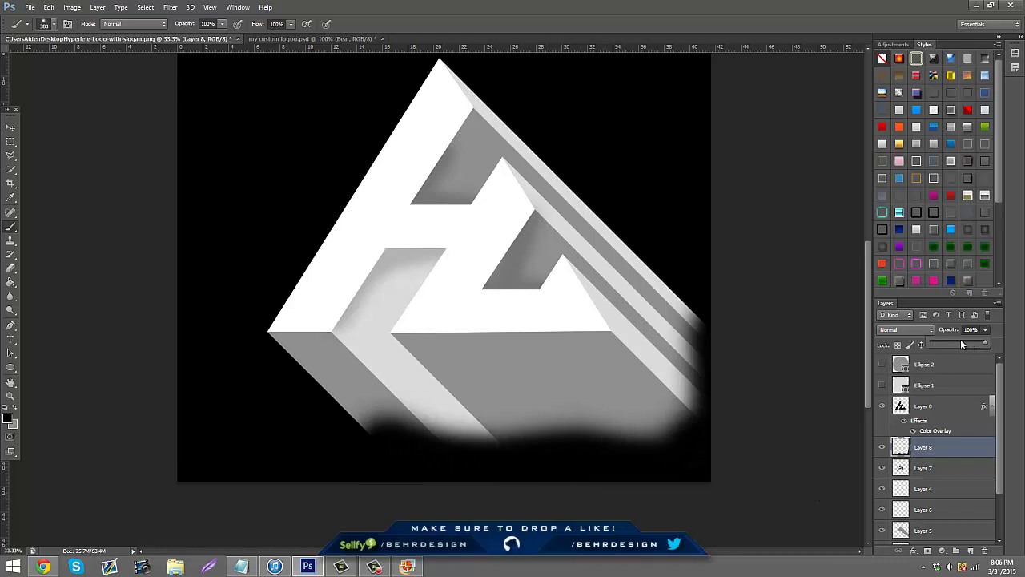
{"action": "mouse_move", "coordinate": [960, 339]}
{"action": "left_mouse_down"}
{"action": "mouse_move", "coordinate": [942, 338]}
{"action": "mouse_move", "coordinate": [969, 339]}
{"action": "left_mouse_up"}
{"action": "left_click", "coordinate": [10, 125]}
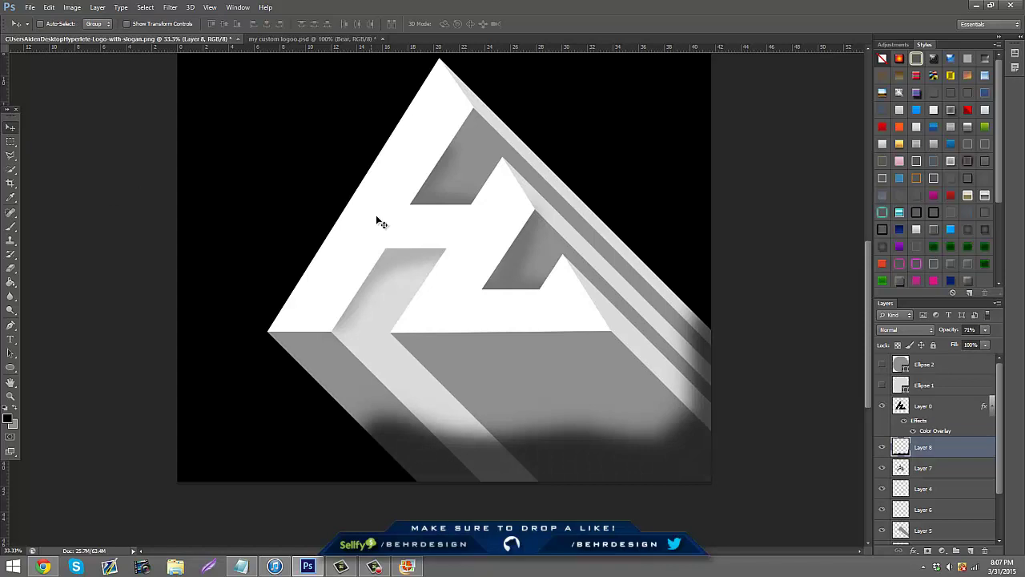
{"action": "left_click_drag", "start_coordinate": [395, 259], "coordinate": [399, 250]}
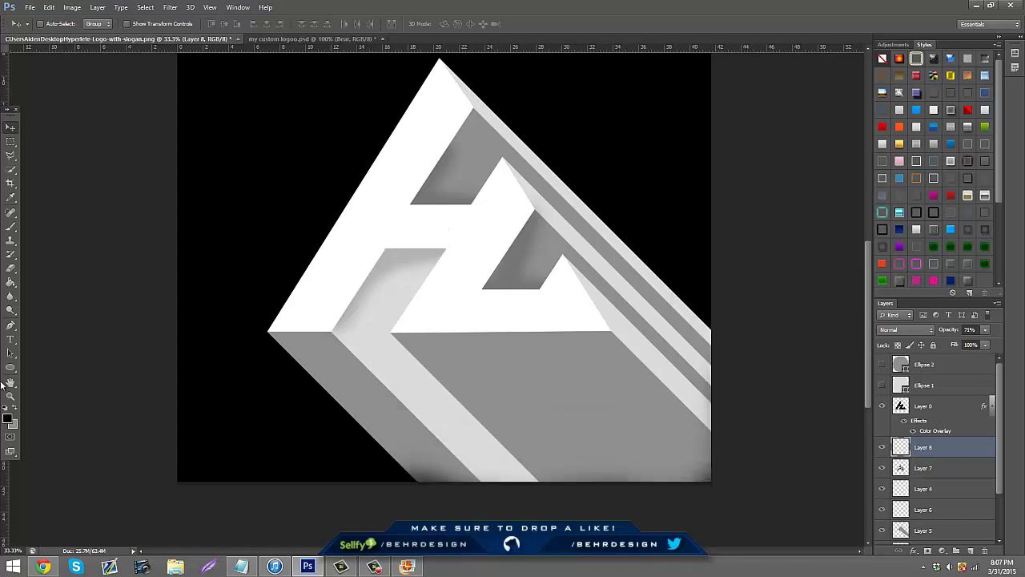
Zoom out to the whole canvas, then open a new tab in Chrome.
{"action": "left_click", "coordinate": [11, 395]}
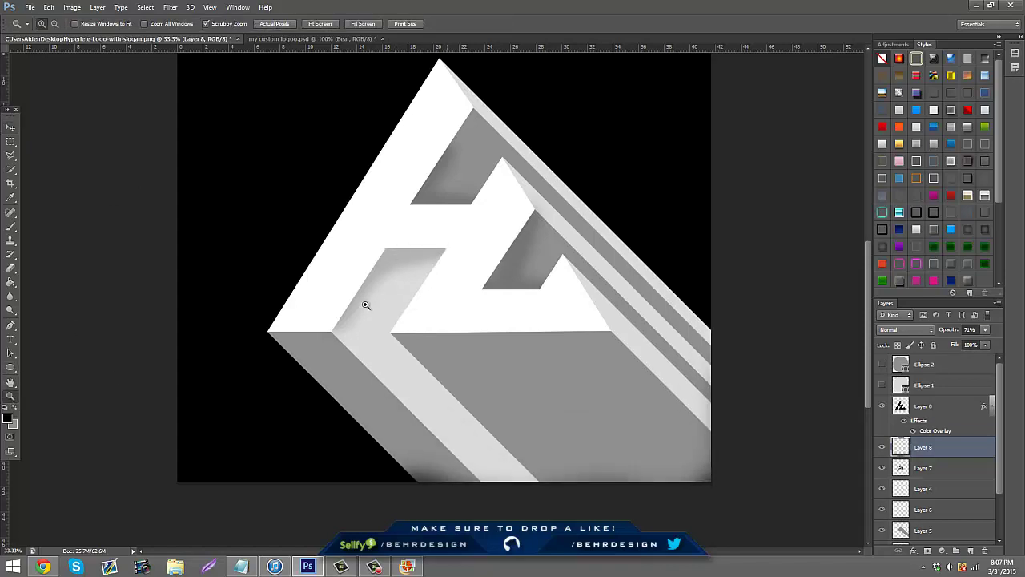
{"action": "left_click_drag", "start_coordinate": [367, 297], "coordinate": [362, 297]}
{"action": "left_click", "coordinate": [44, 566]}
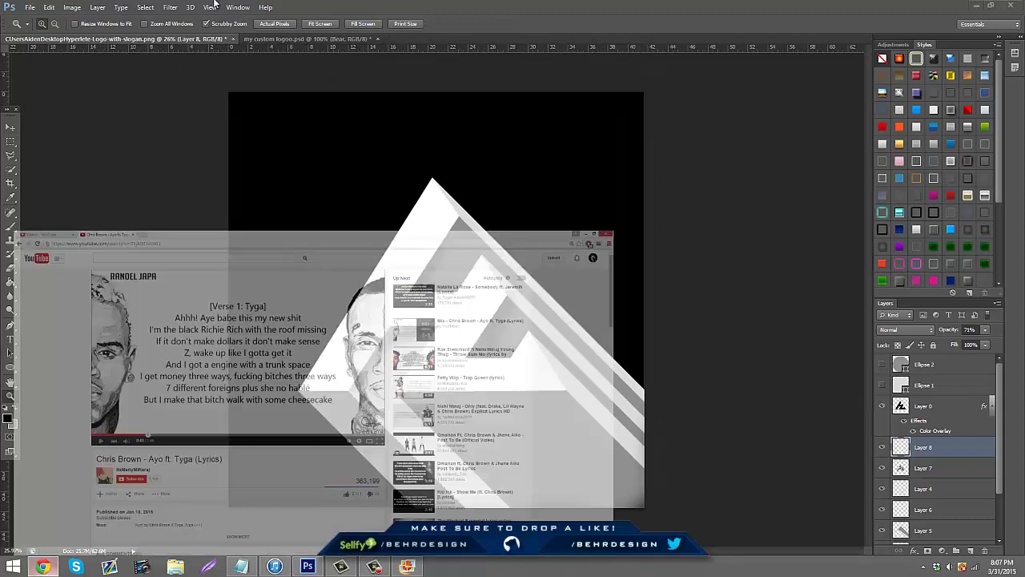
{"action": "left_click", "coordinate": [223, 6]}
Search Google Images for 'wolf 2d noon' and preview a couple of results.
{"action": "type", "text": "wolf"}
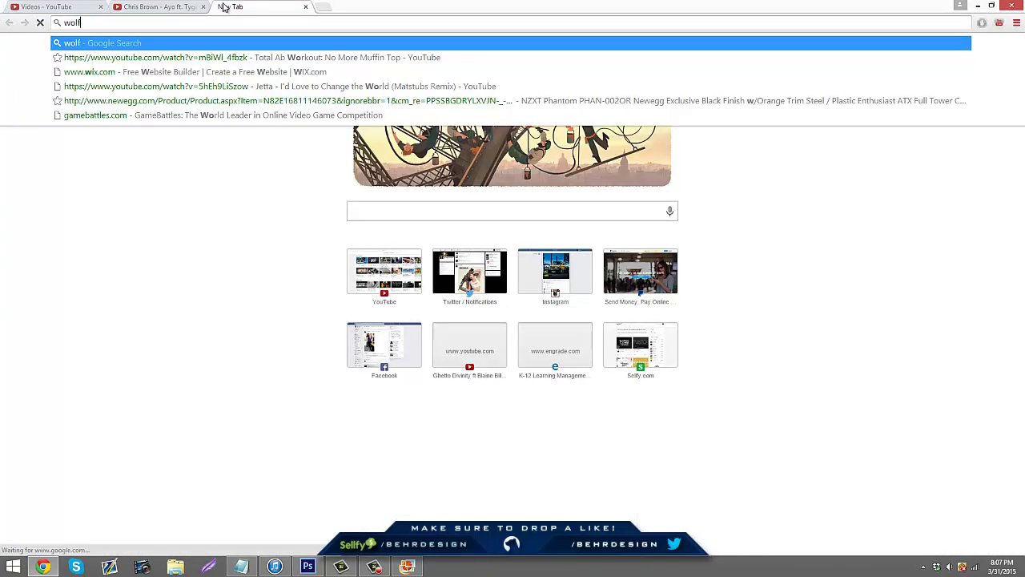
{"action": "type", "text": " 2d noon"}
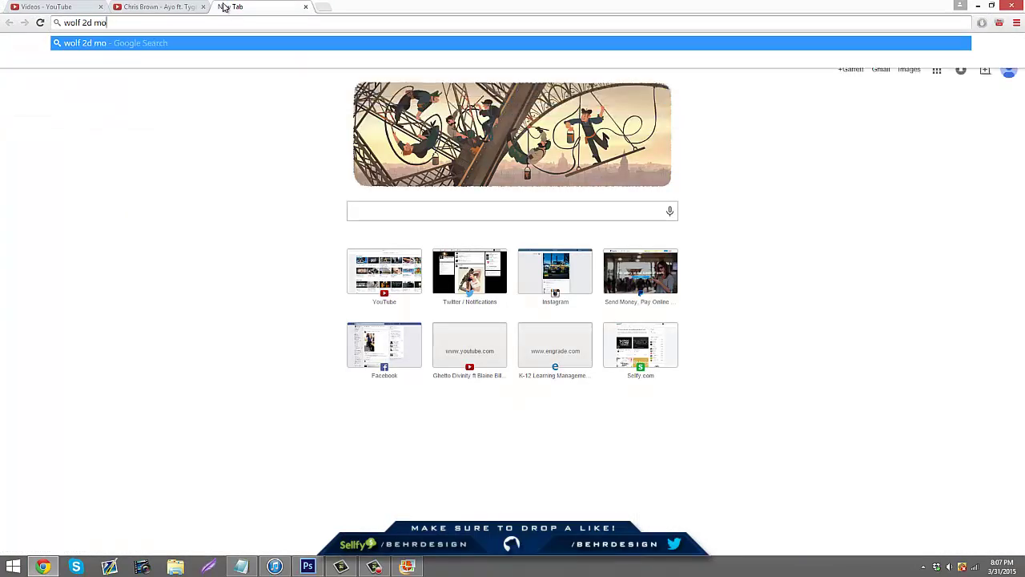
{"action": "key", "text": "Return"}
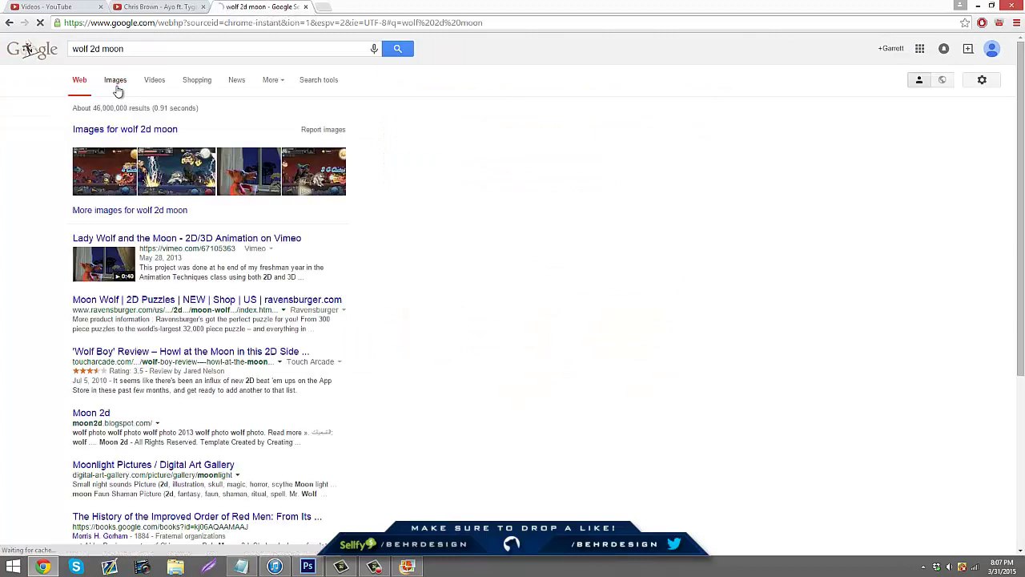
{"action": "left_click", "coordinate": [120, 81]}
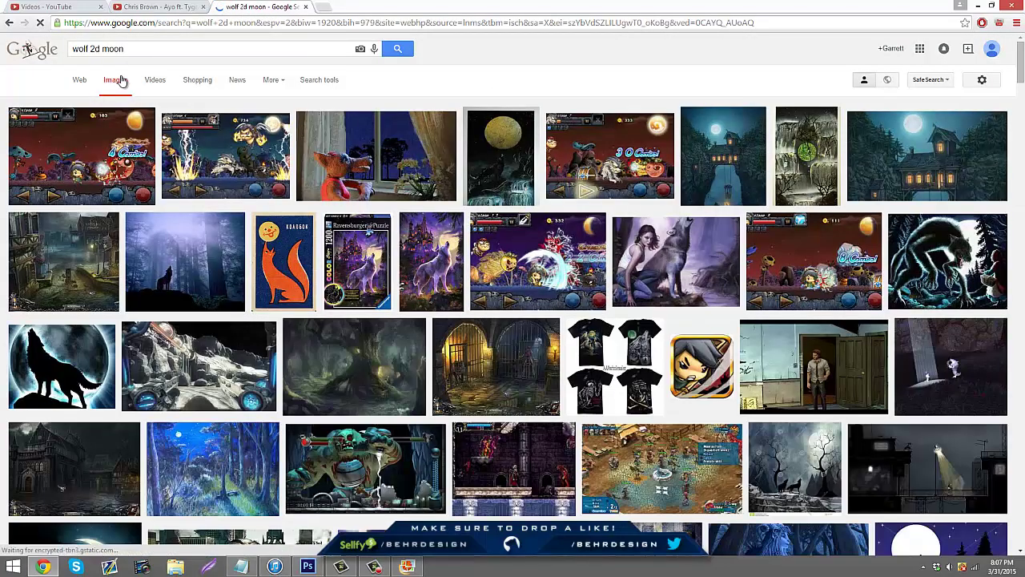
{"action": "left_click", "coordinate": [197, 148]}
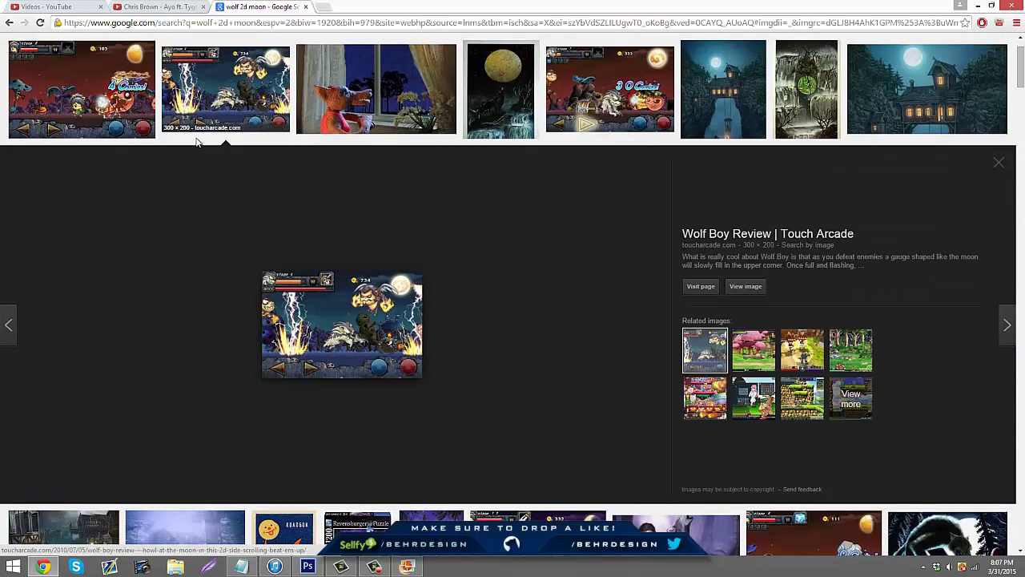
{"action": "left_click", "coordinate": [132, 101]}
{"action": "scroll", "coordinate": [135, 104], "scroll_direction": "up", "scroll_amount": 3}
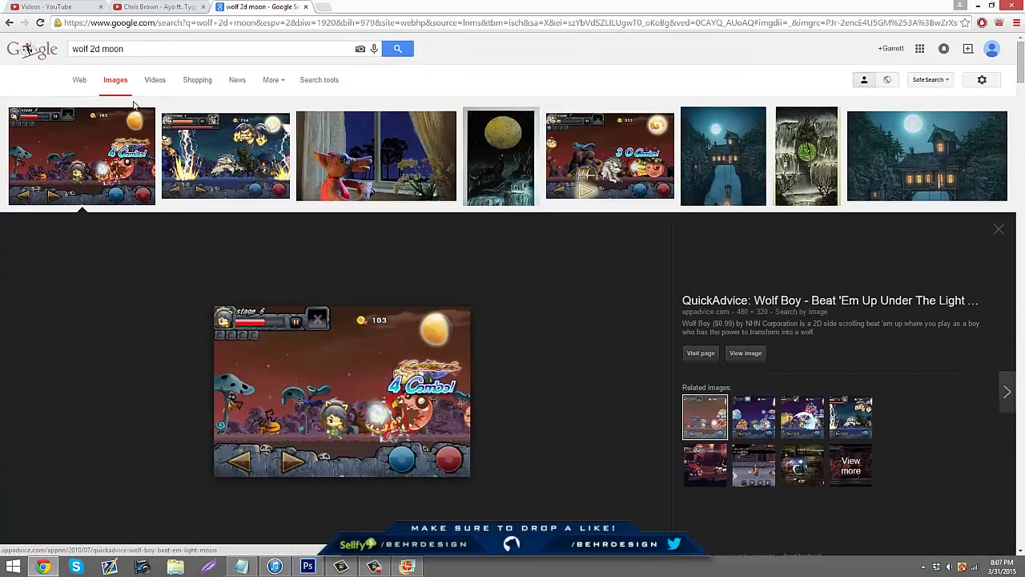
{"action": "scroll", "coordinate": [134, 104], "scroll_direction": "down", "scroll_amount": 2}
{"action": "scroll", "coordinate": [133, 102], "scroll_direction": "down", "scroll_amount": 4}
{"action": "scroll", "coordinate": [133, 103], "scroll_direction": "up", "scroll_amount": 2}
{"action": "scroll", "coordinate": [133, 103], "scroll_direction": "down", "scroll_amount": 1}
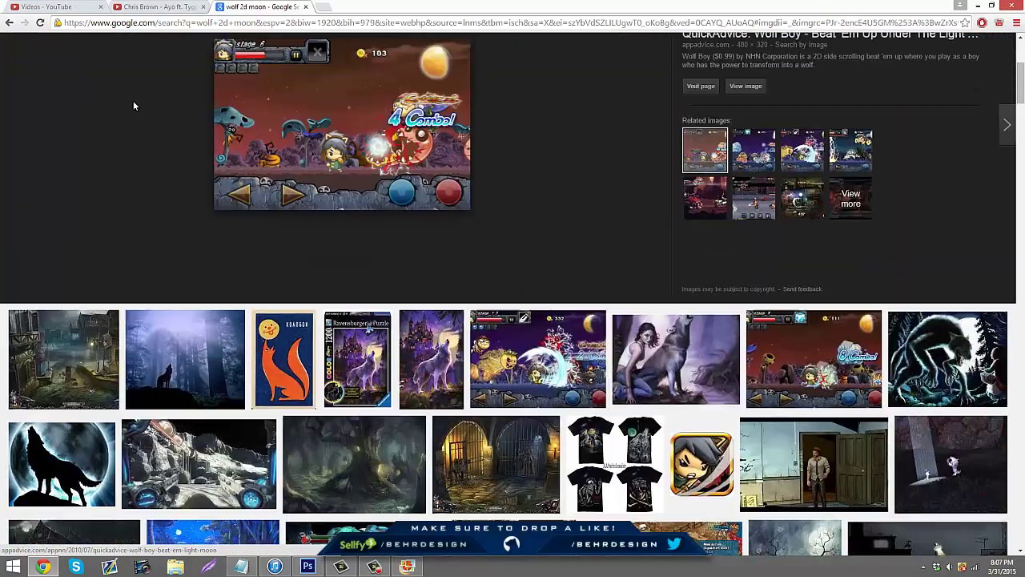
{"action": "scroll", "coordinate": [133, 103], "scroll_direction": "up", "scroll_amount": 3}
Search again for 'wolf moon', open the first image full size, and copy it.
{"action": "triple_click", "coordinate": [167, 50]}
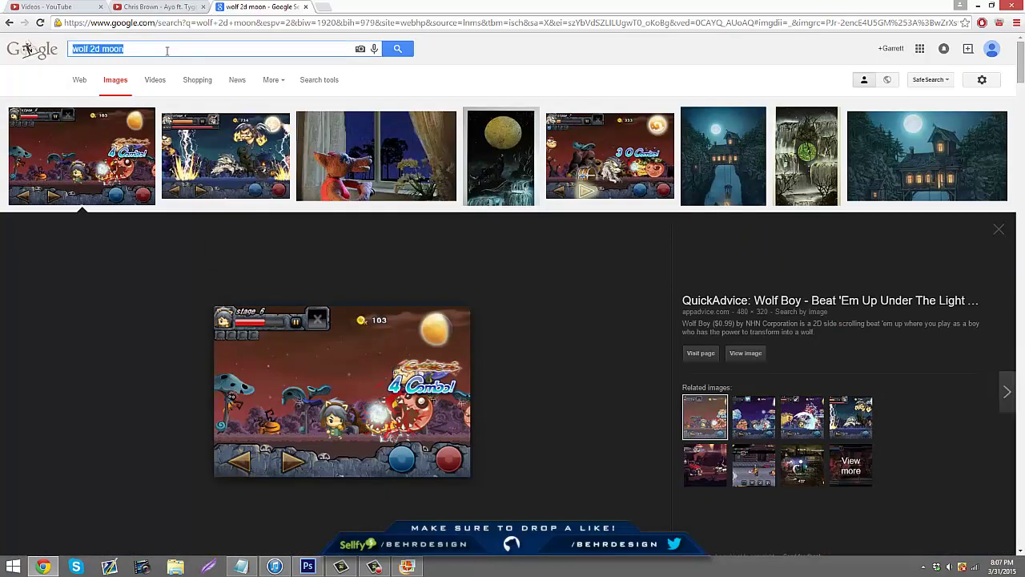
{"action": "type", "text": "wolf mo"}
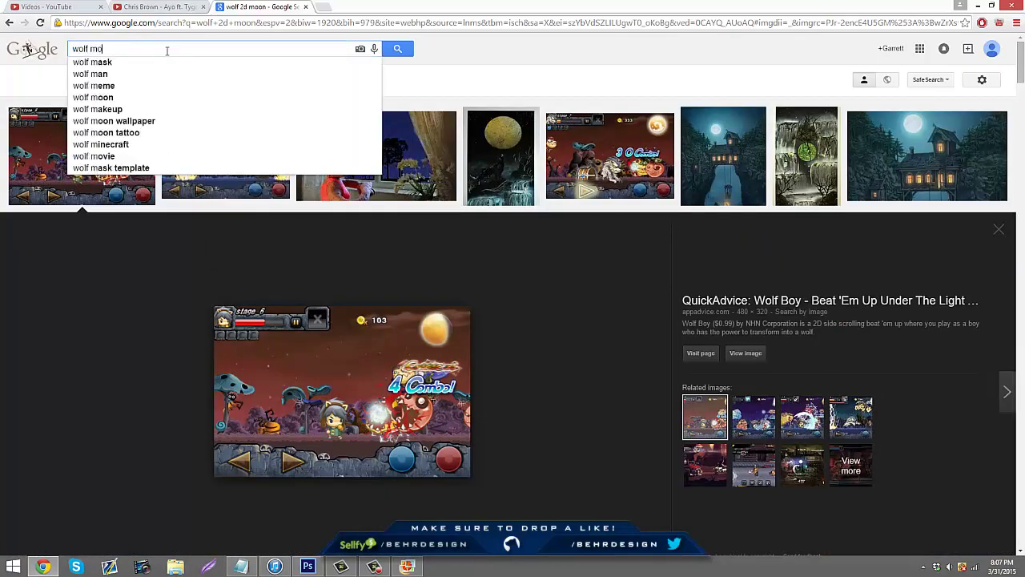
{"action": "type", "text": "on"}
{"action": "key", "text": "Return"}
{"action": "left_click", "coordinate": [114, 233]}
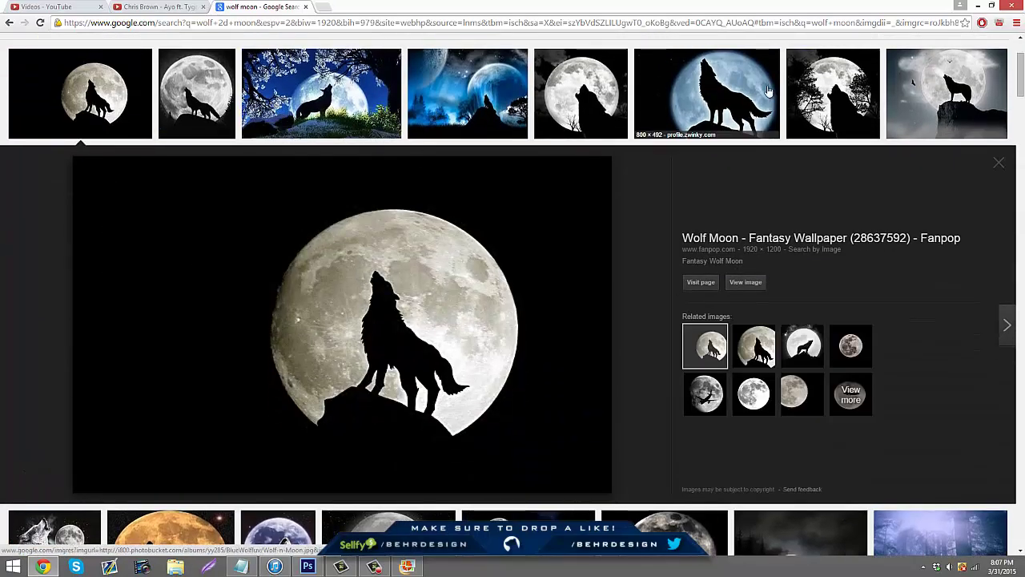
{"action": "left_click", "coordinate": [746, 282]}
{"action": "right_click", "coordinate": [398, 306]}
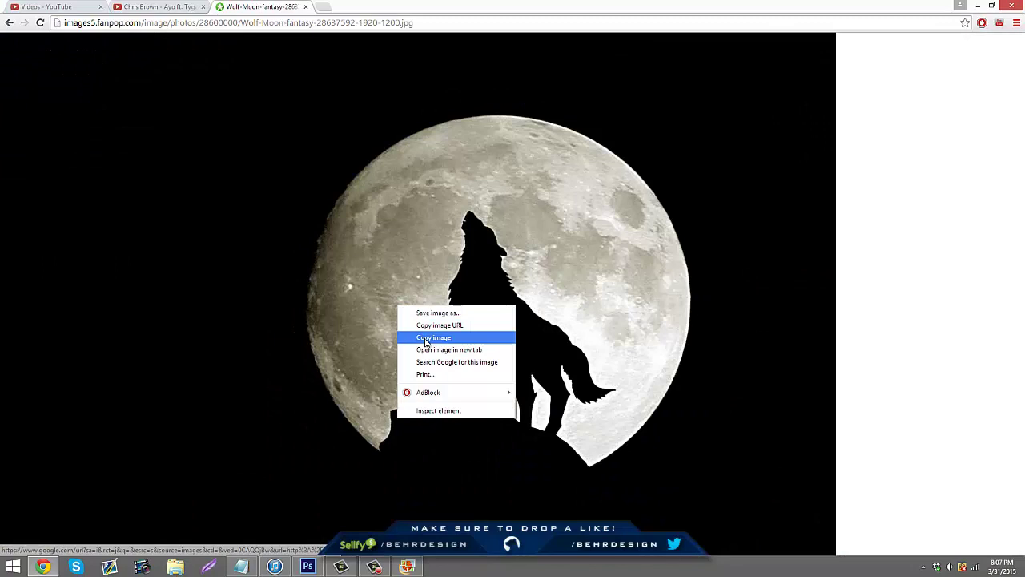
{"action": "left_click", "coordinate": [425, 339]}
Paste the wolf-moon image into Photoshop as a new layer just above Layer 1.
{"action": "left_click", "coordinate": [307, 566]}
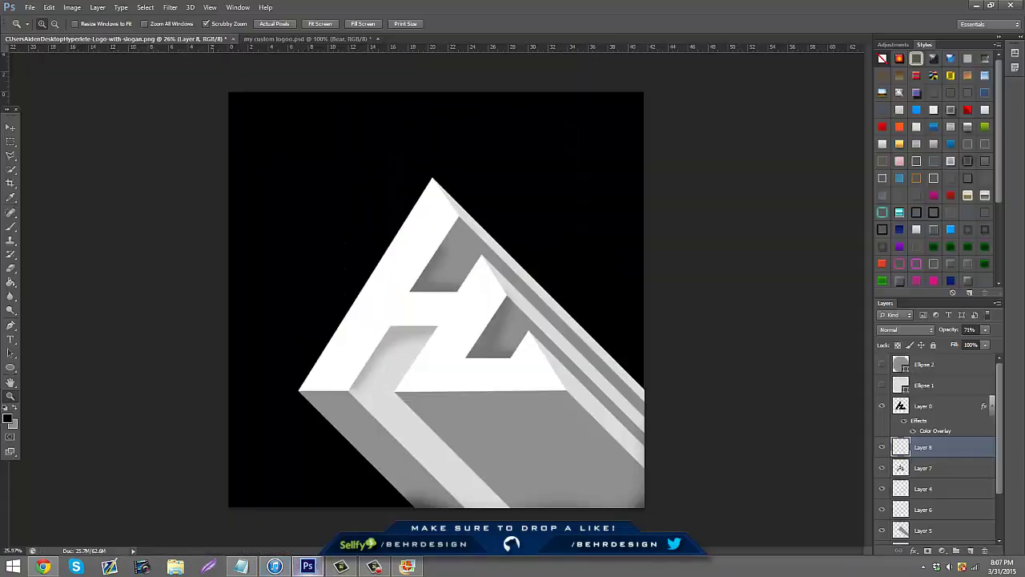
{"action": "left_click", "coordinate": [49, 7]}
{"action": "left_click", "coordinate": [64, 99]}
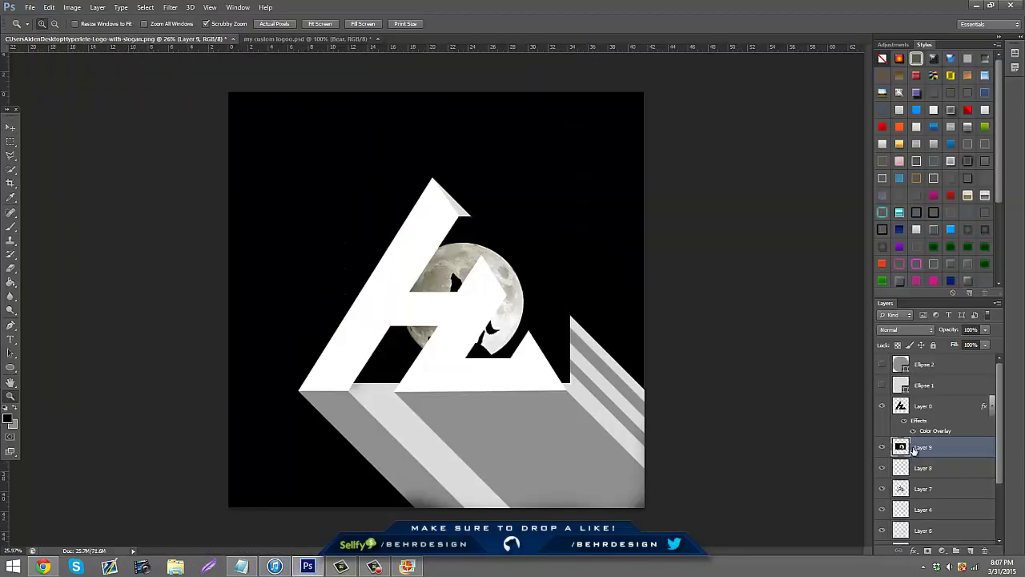
{"action": "left_click_drag", "start_coordinate": [914, 449], "coordinate": [939, 524]}
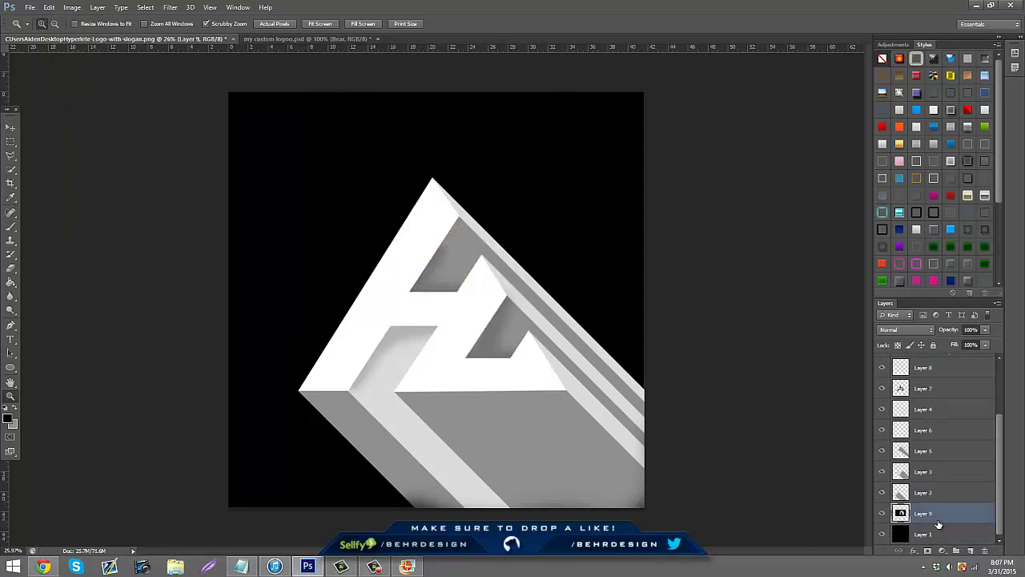
Enlarge and reposition the moon layer with Free Transform, apply it, then delete the layer.
{"action": "key", "text": "ctrl+t"}
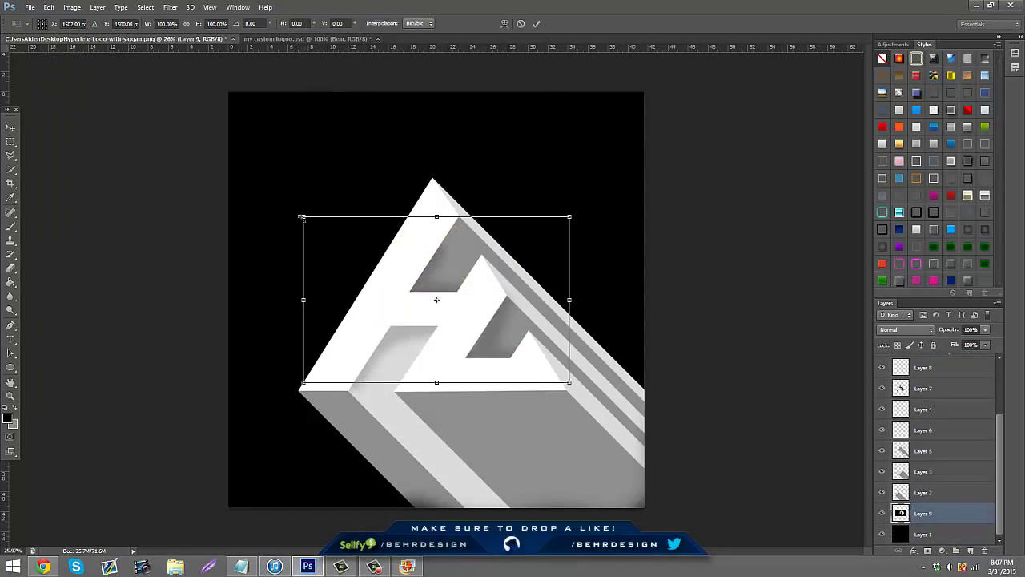
{"action": "left_click_drag", "start_coordinate": [303, 216], "coordinate": [61, 66]}
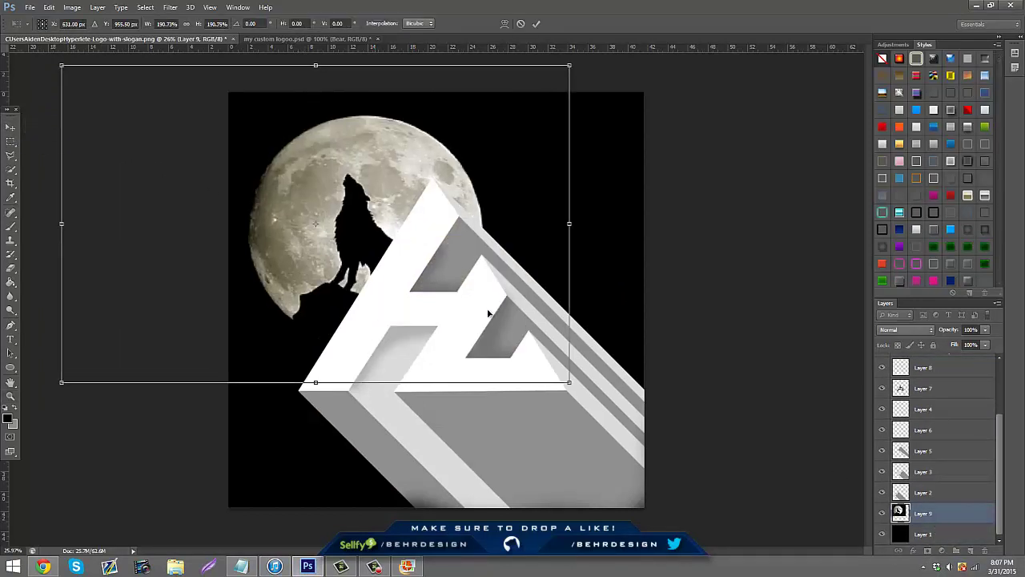
{"action": "left_click_drag", "start_coordinate": [374, 224], "coordinate": [501, 277]}
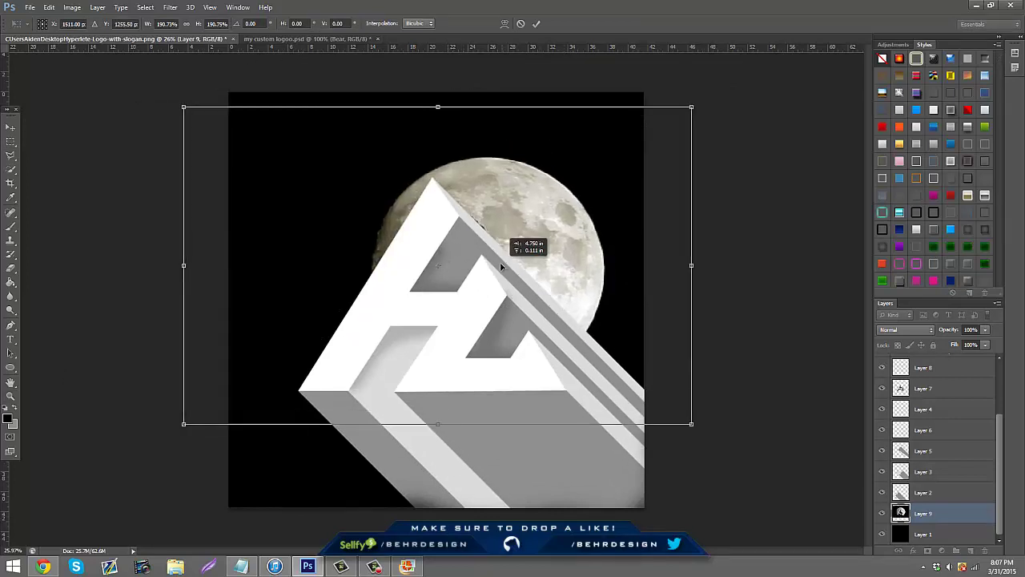
{"action": "left_click", "coordinate": [10, 128]}
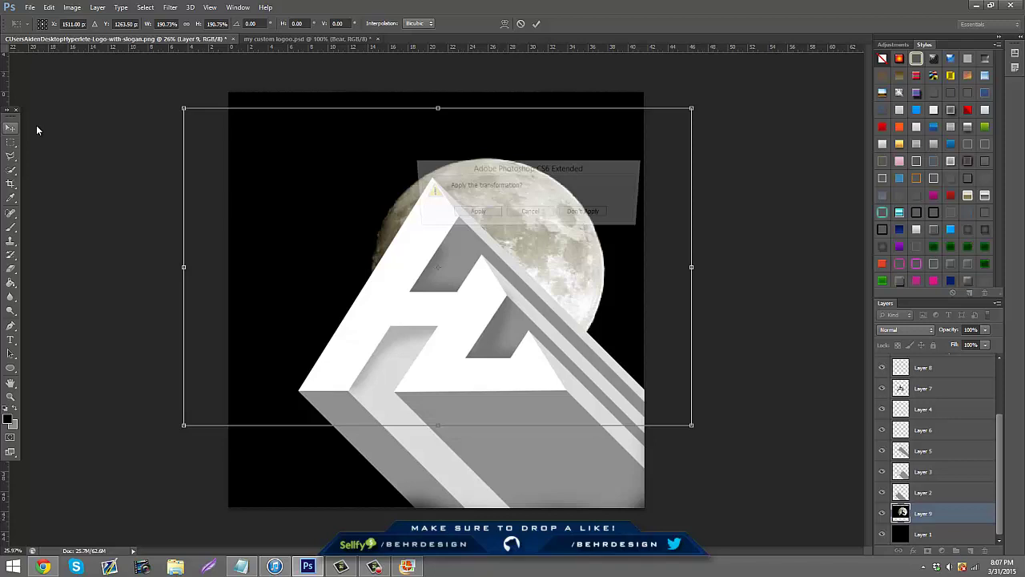
{"action": "left_click", "coordinate": [472, 212]}
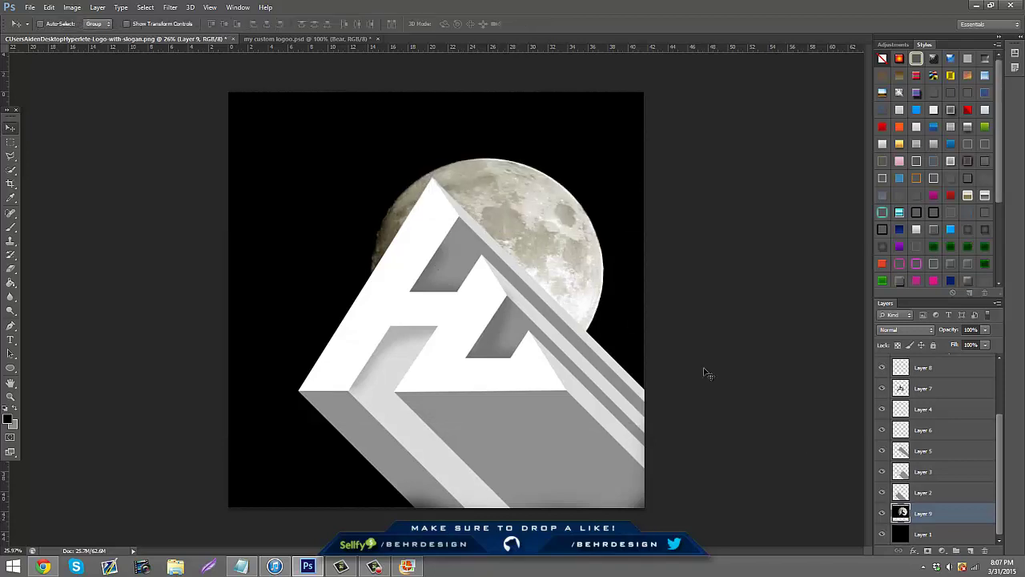
{"action": "left_click", "coordinate": [984, 551]}
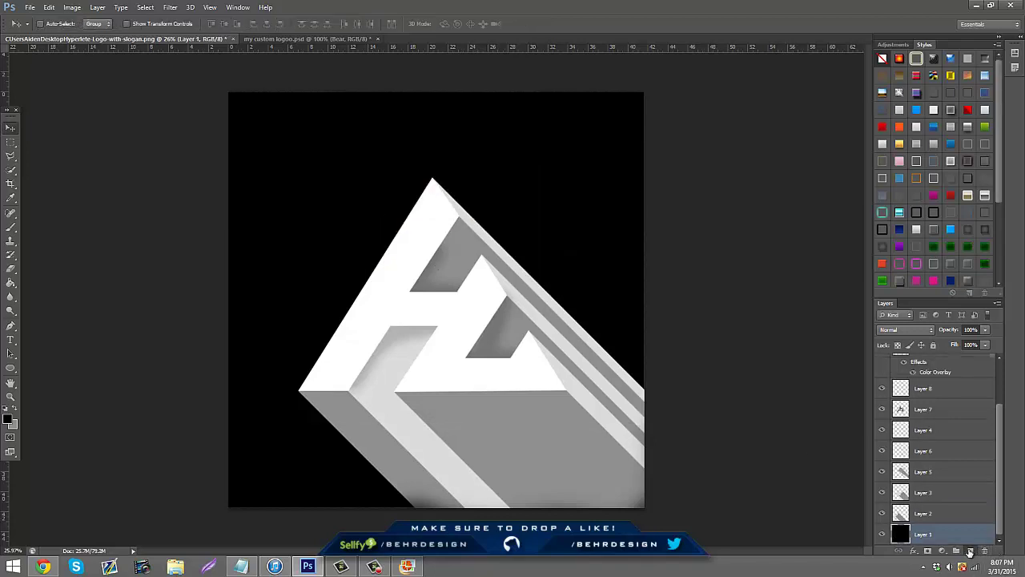
Choose the Brush tool and set a smaller brush size.
{"action": "left_click", "coordinate": [11, 228]}
{"action": "left_click", "coordinate": [55, 25]}
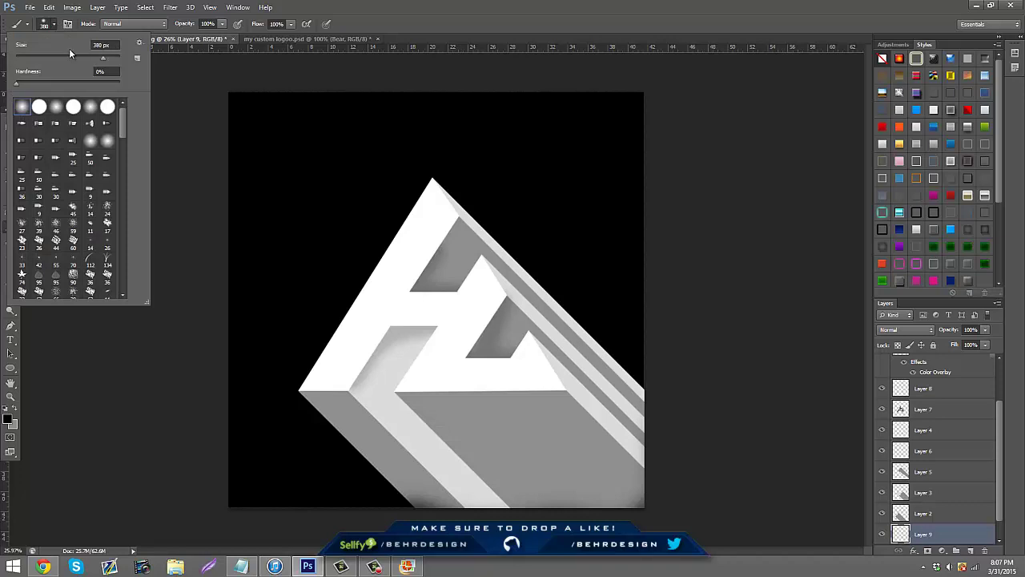
{"action": "left_click", "coordinate": [75, 276]}
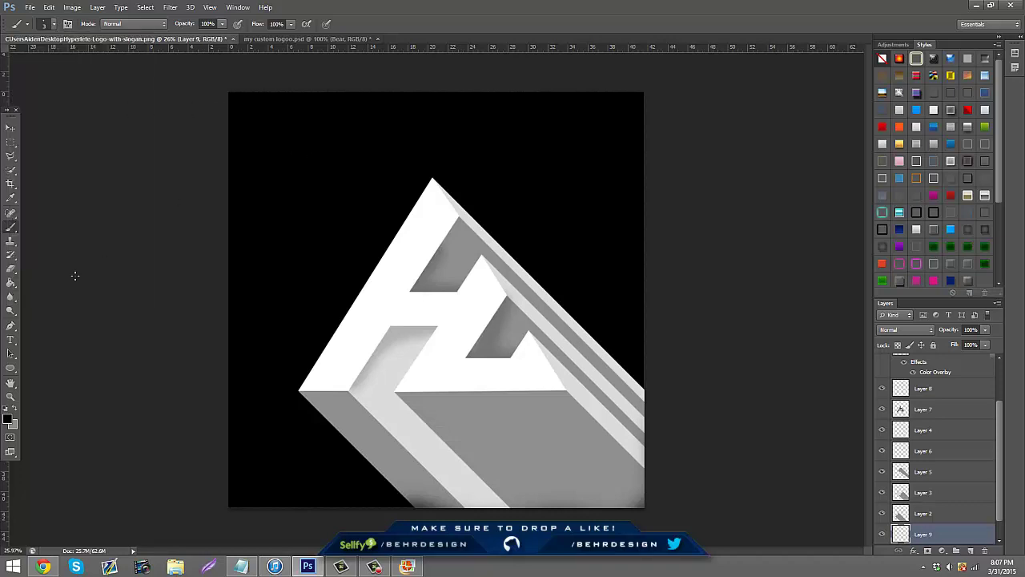
{"action": "left_click", "coordinate": [54, 25]}
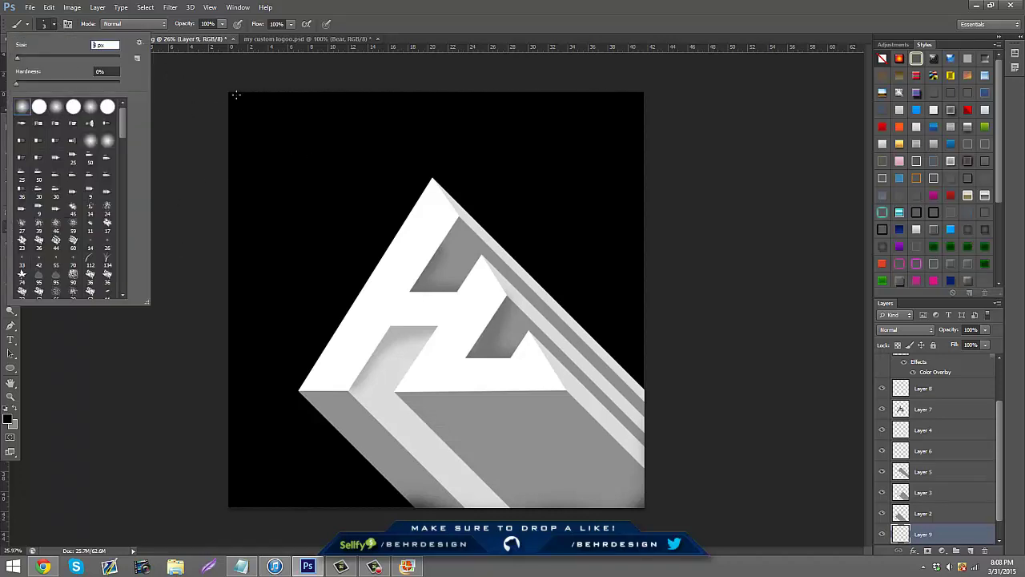
{"action": "left_click", "coordinate": [14, 414]}
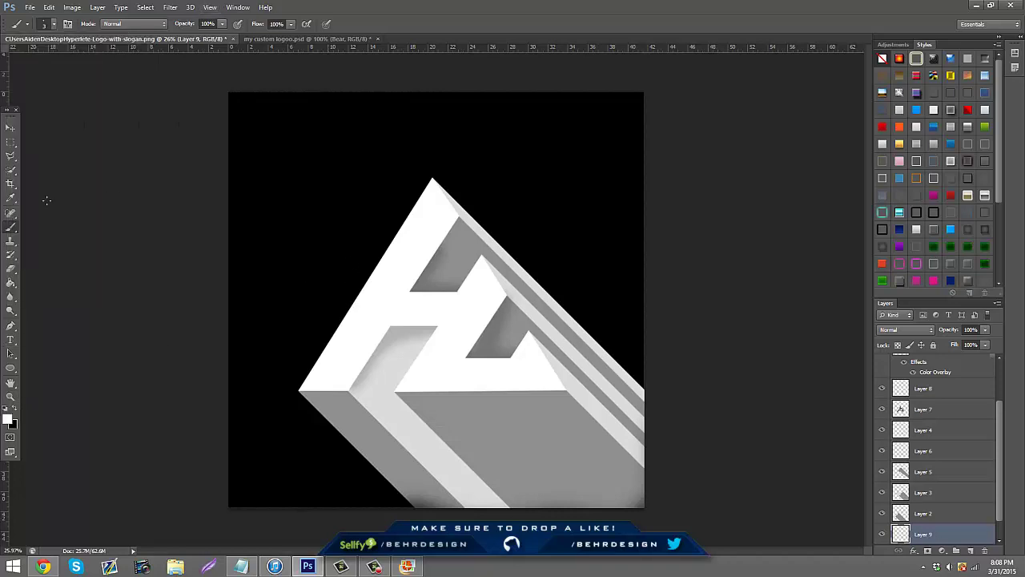
{"action": "left_click", "coordinate": [54, 25]}
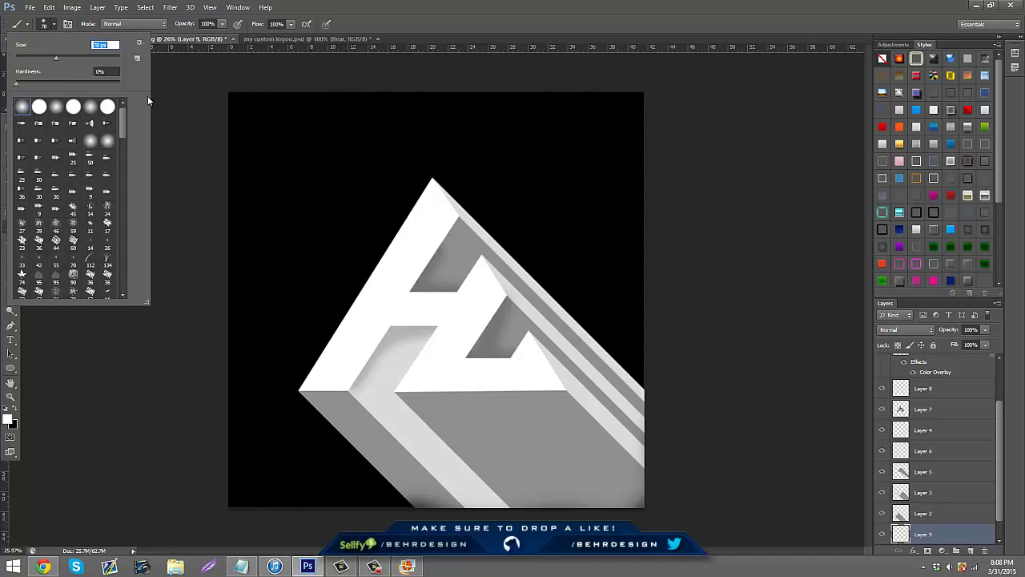
{"action": "key", "text": "Return"}
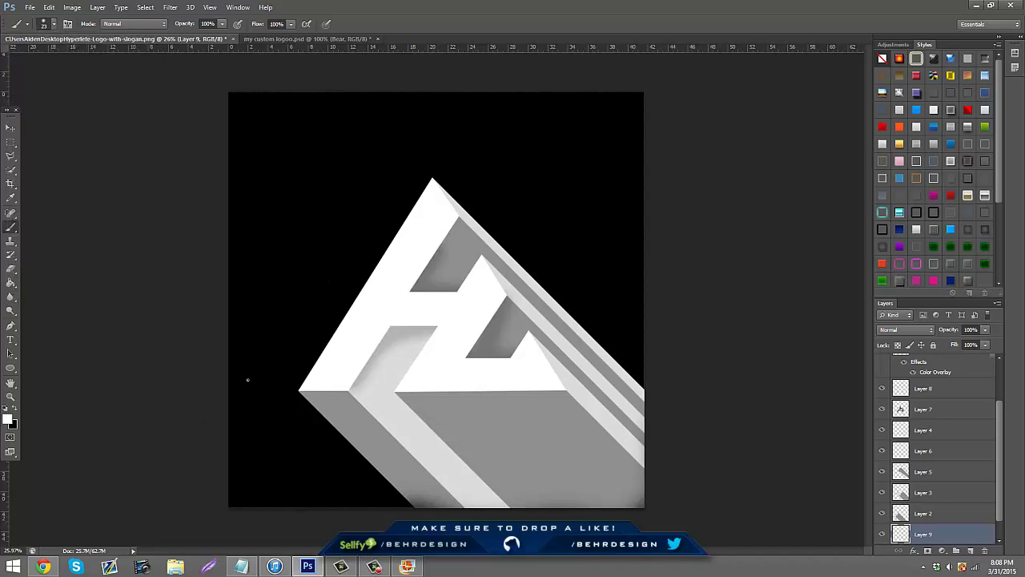
{"action": "left_click_drag", "start_coordinate": [965, 530], "coordinate": [937, 396]}
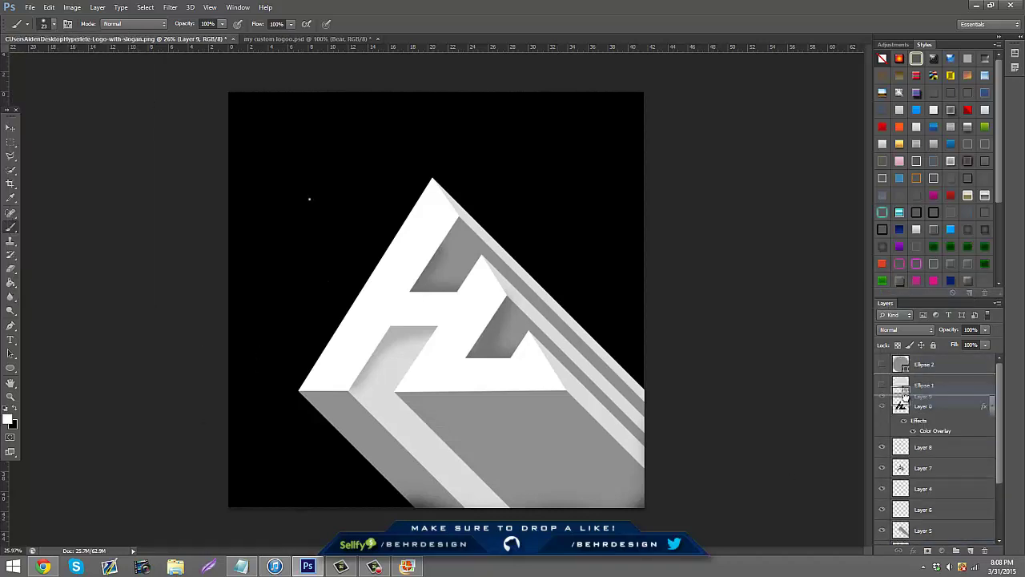
Paint straight white lines: a short one upper right, one diagonally across the logo, one across the top.
{"action": "left_click", "coordinate": [583, 262], "text": "shift"}
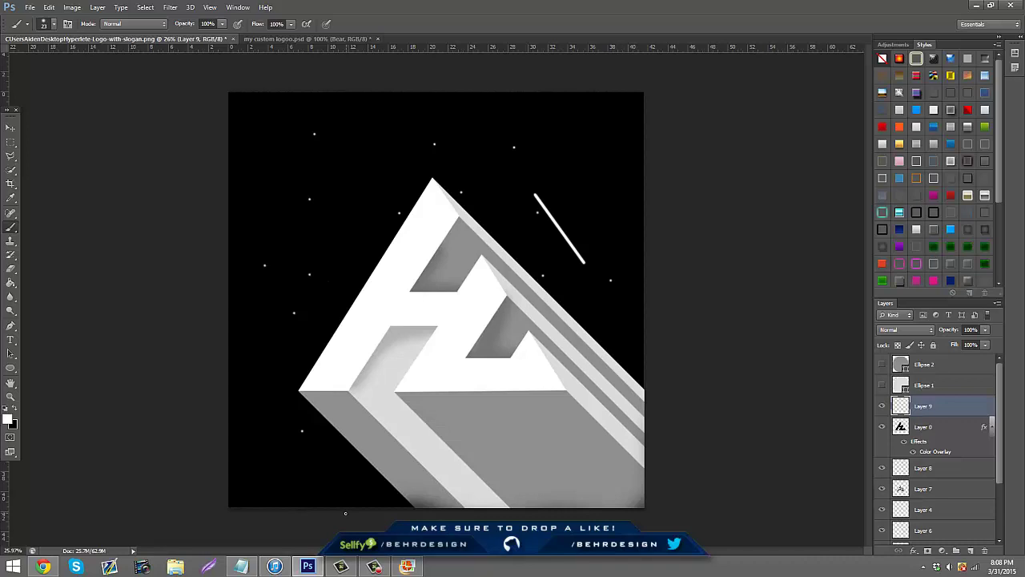
{"action": "left_click_drag", "start_coordinate": [298, 464], "coordinate": [587, 142]}
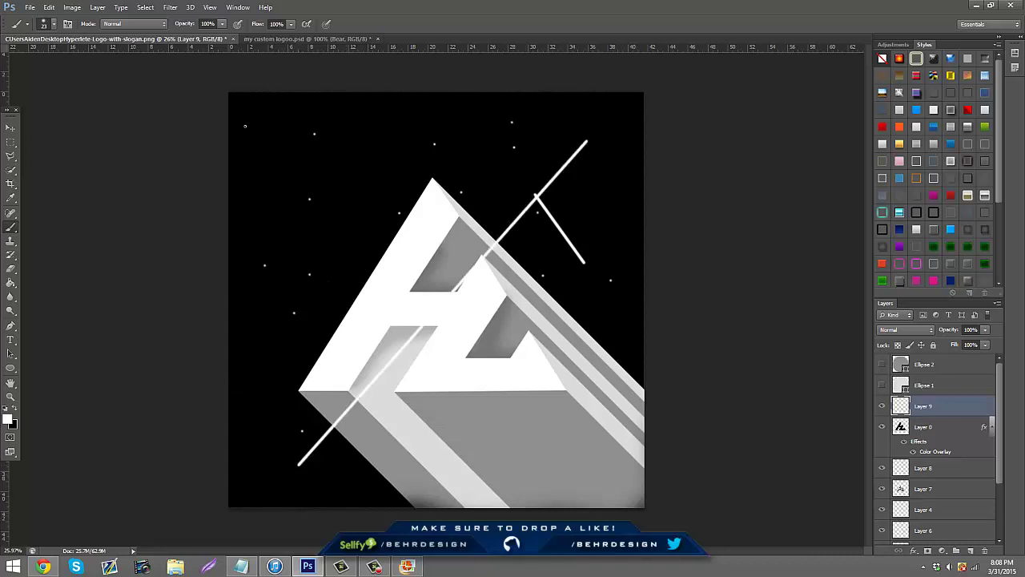
{"action": "left_click_drag", "start_coordinate": [245, 126], "coordinate": [561, 166]}
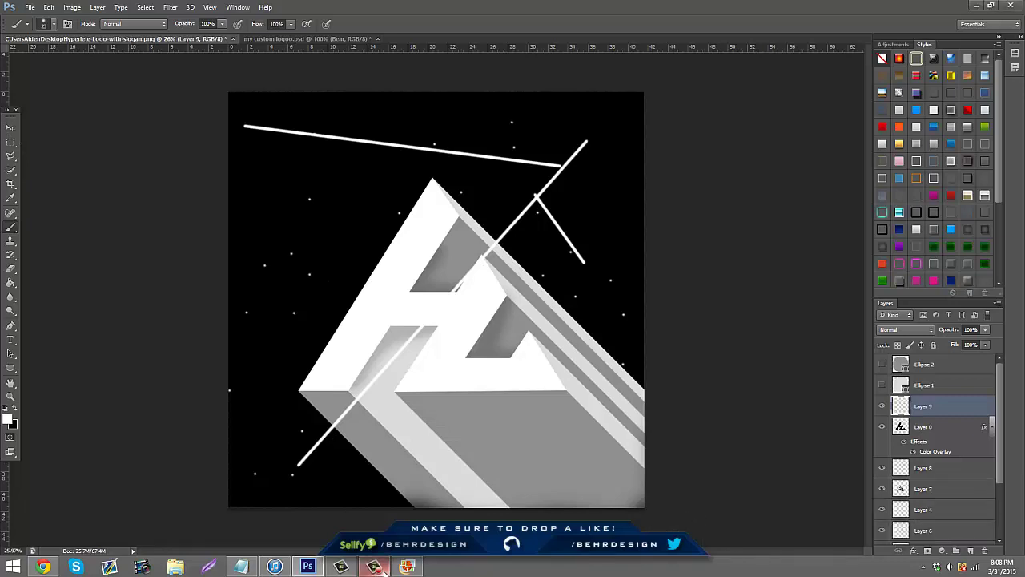
Start a Polygonal Lasso outline around the diagonal and short white lines.
{"action": "left_click", "coordinate": [10, 156]}
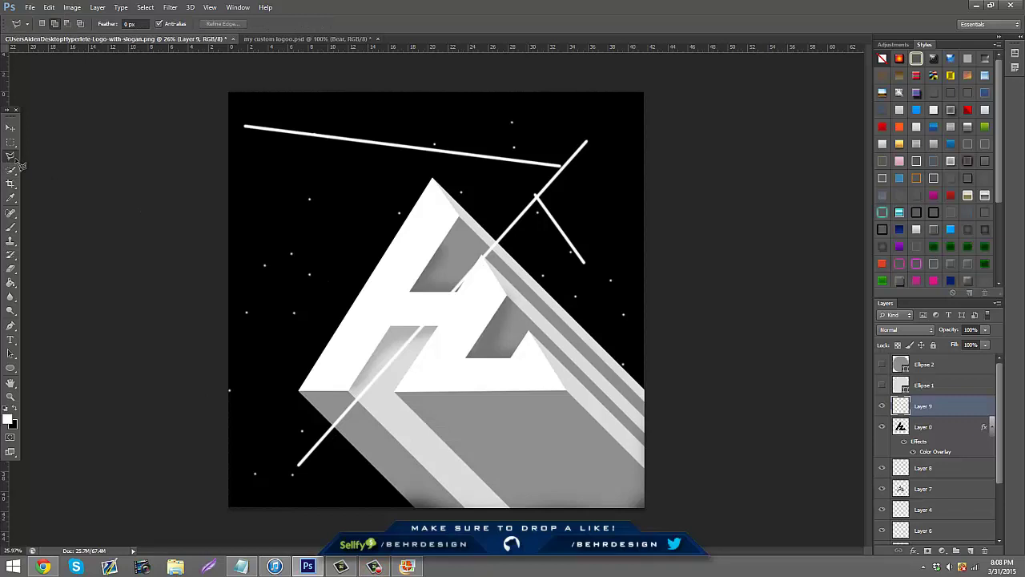
{"action": "left_click", "coordinate": [294, 420]}
{"action": "left_click", "coordinate": [289, 463]}
{"action": "left_click", "coordinate": [298, 472]}
{"action": "left_click", "coordinate": [534, 233]}
{"action": "left_click", "coordinate": [587, 276]}
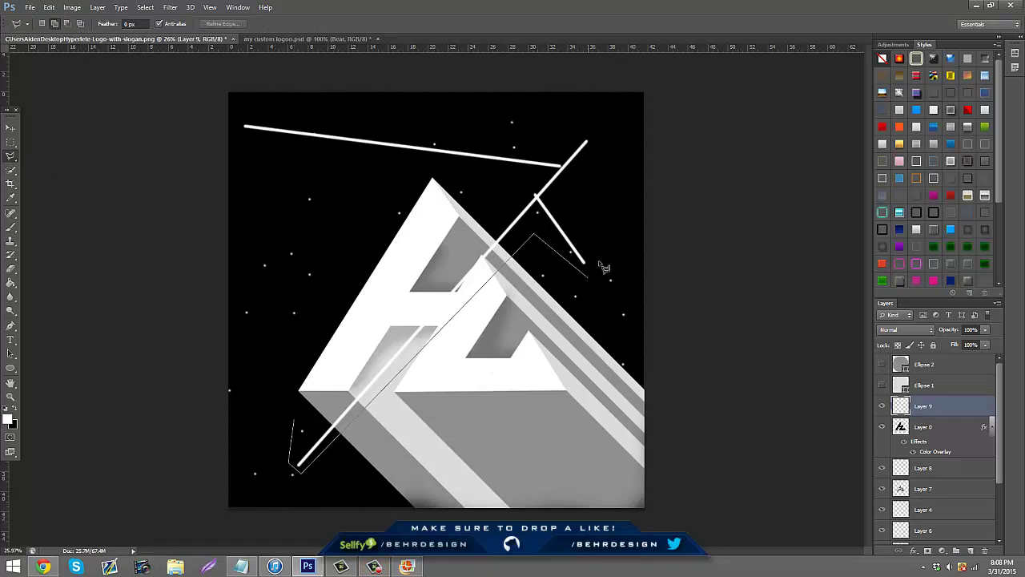
{"action": "left_click", "coordinate": [590, 192]}
{"action": "left_click", "coordinate": [609, 126]}
Extend the outline around the top line, close it, delete the lines, and deselect.
{"action": "left_click", "coordinate": [524, 152]}
{"action": "left_click", "coordinate": [223, 116]}
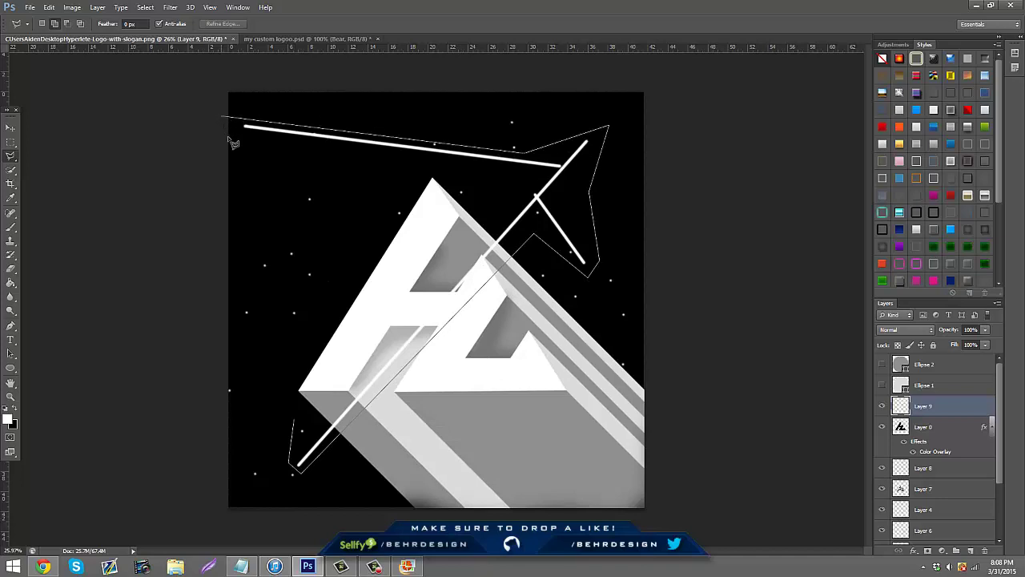
{"action": "left_click", "coordinate": [501, 175]}
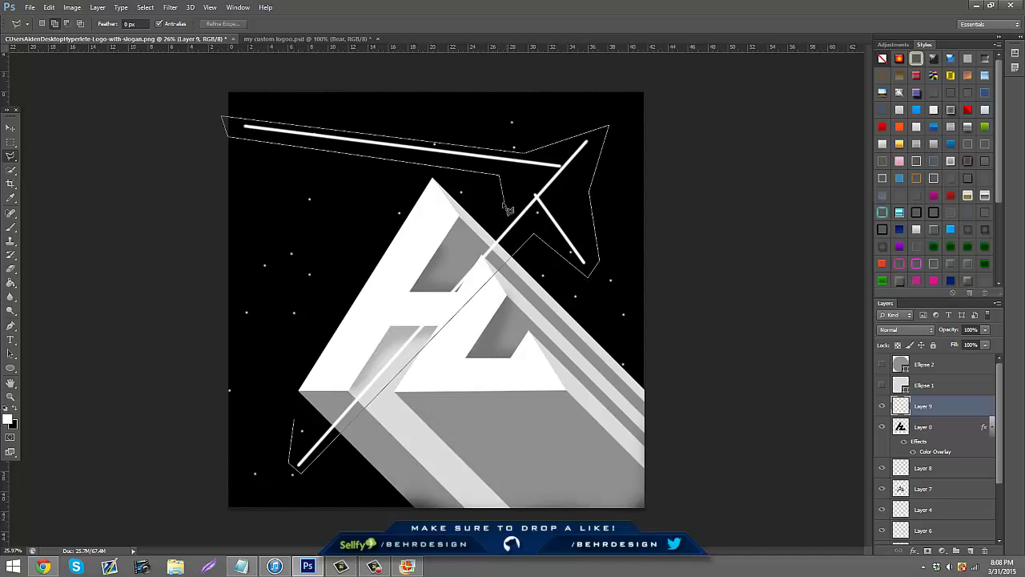
{"action": "left_click", "coordinate": [502, 205]}
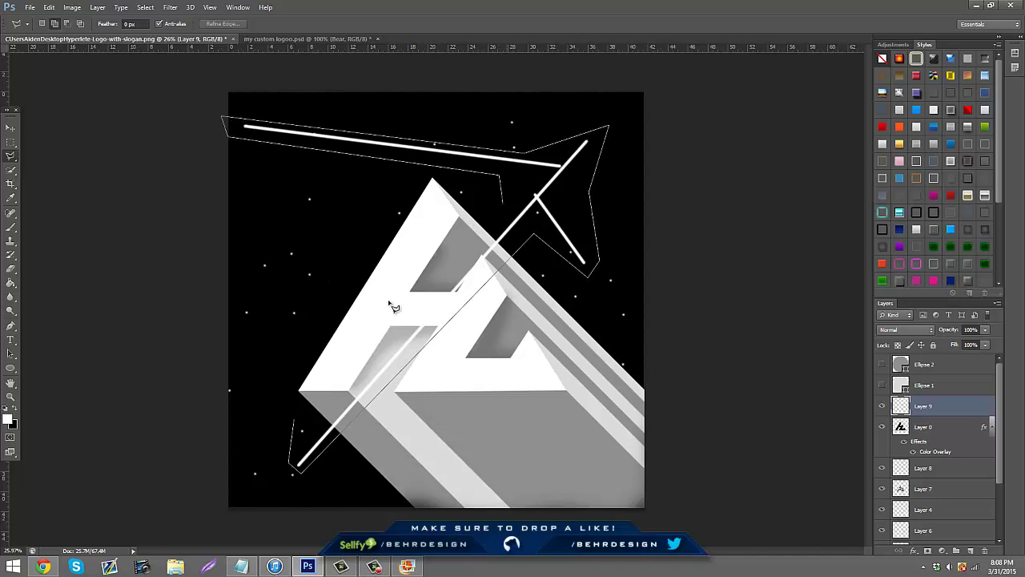
{"action": "left_click", "coordinate": [300, 392]}
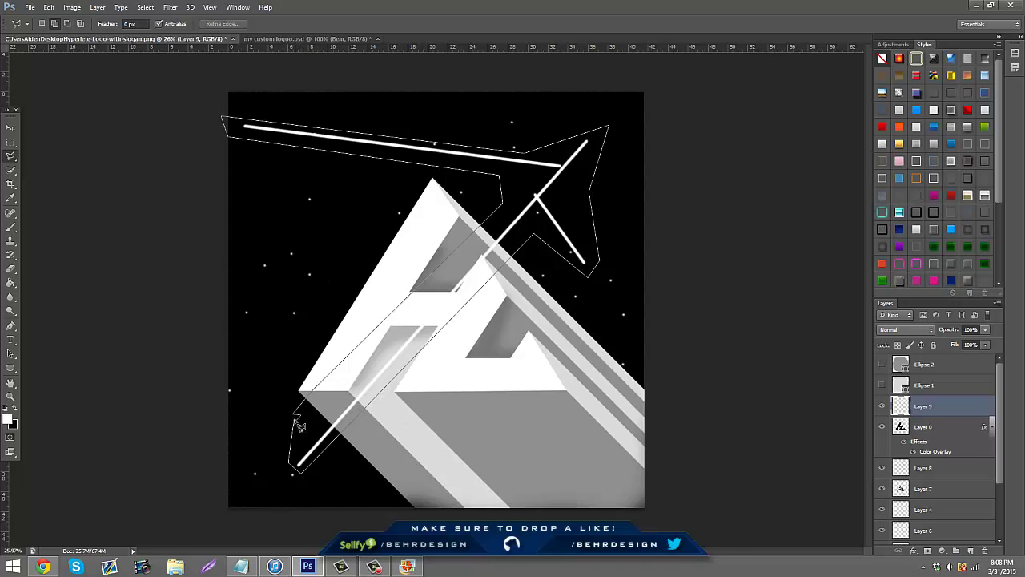
{"action": "left_click", "coordinate": [299, 426]}
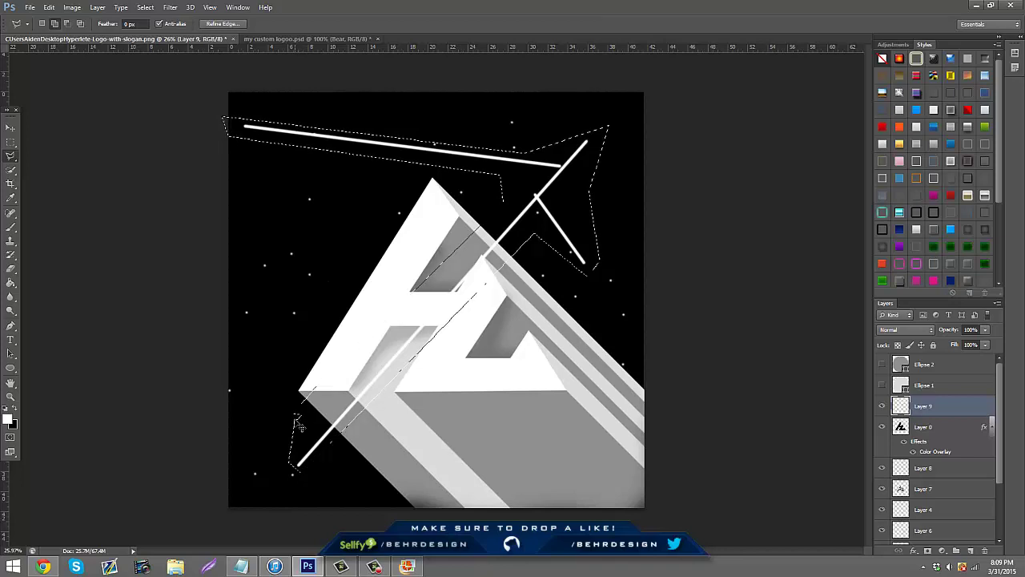
{"action": "key", "text": "Delete"}
{"action": "key", "text": "ctrl+d"}
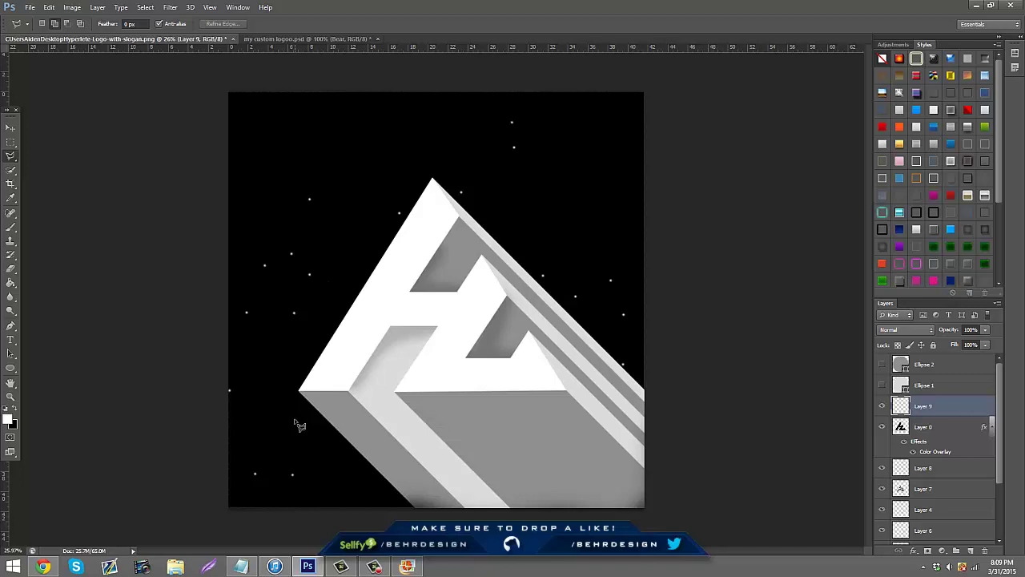
In Chrome's YouTube tab, visit the Dashboard and Video Manager, then open and reload My Channel.
{"action": "left_click", "coordinate": [43, 566]}
{"action": "left_click", "coordinate": [47, 6]}
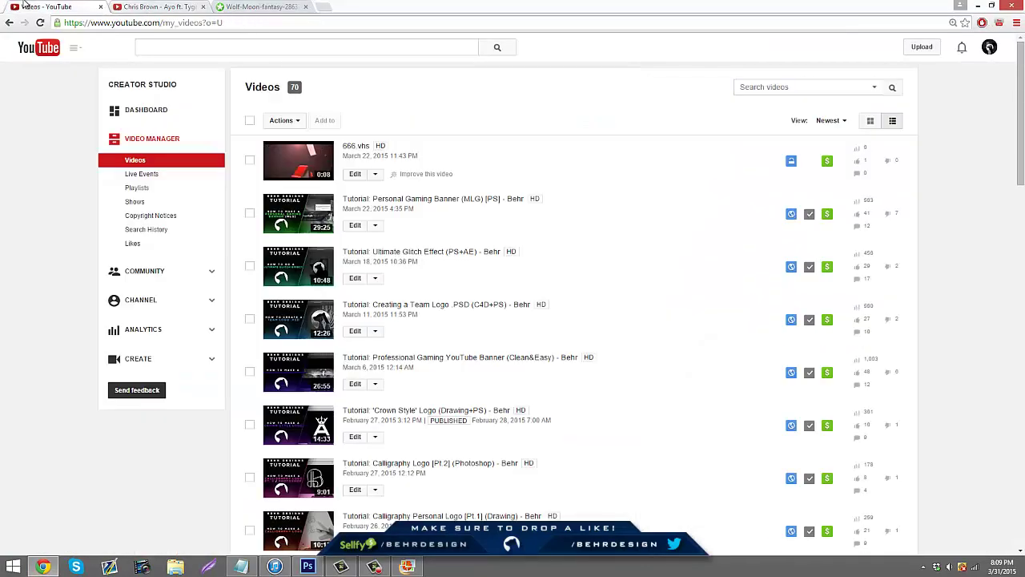
{"action": "left_click", "coordinate": [131, 108]}
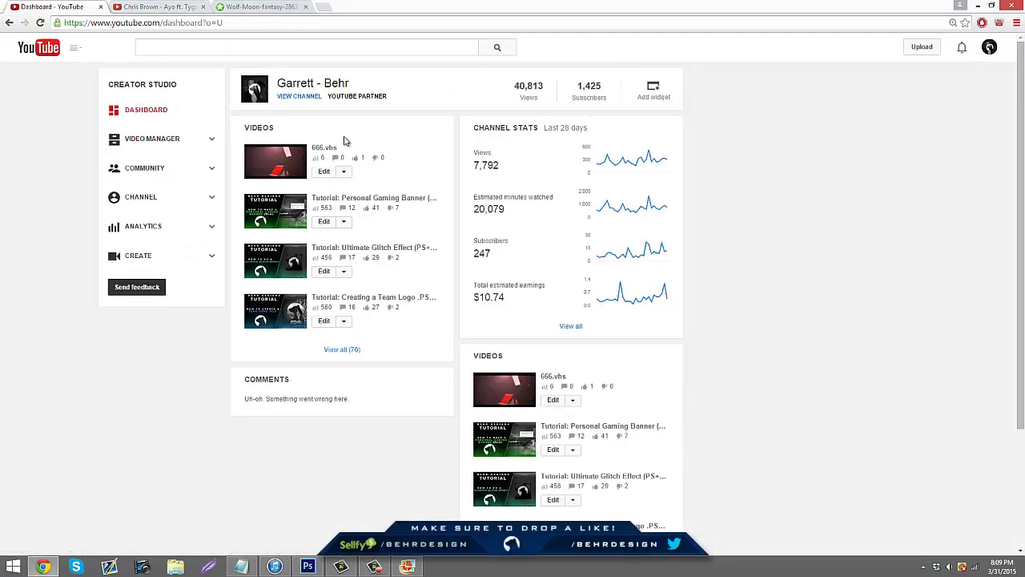
{"action": "left_click", "coordinate": [151, 141]}
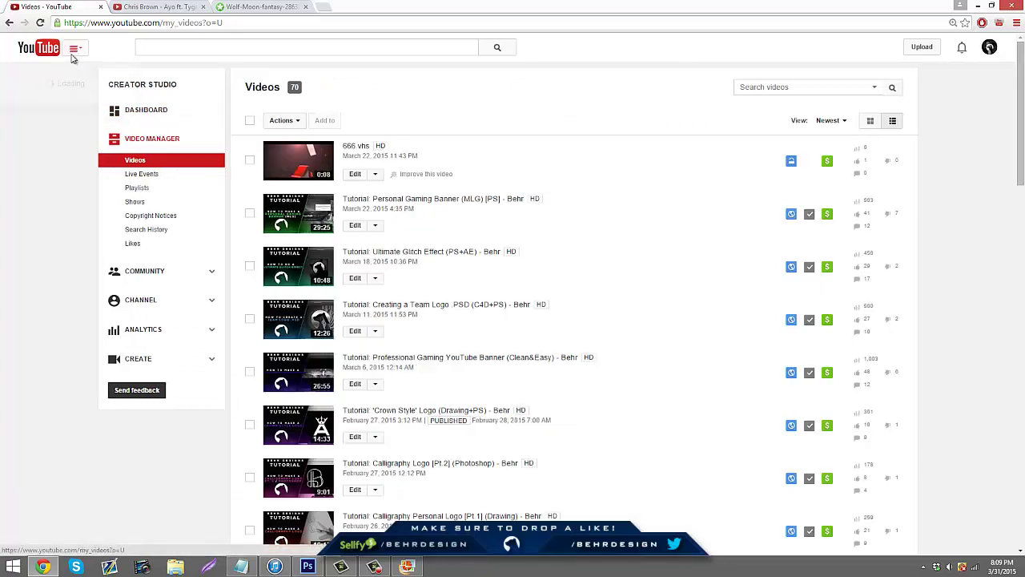
{"action": "left_click", "coordinate": [74, 48]}
{"action": "left_click", "coordinate": [72, 97]}
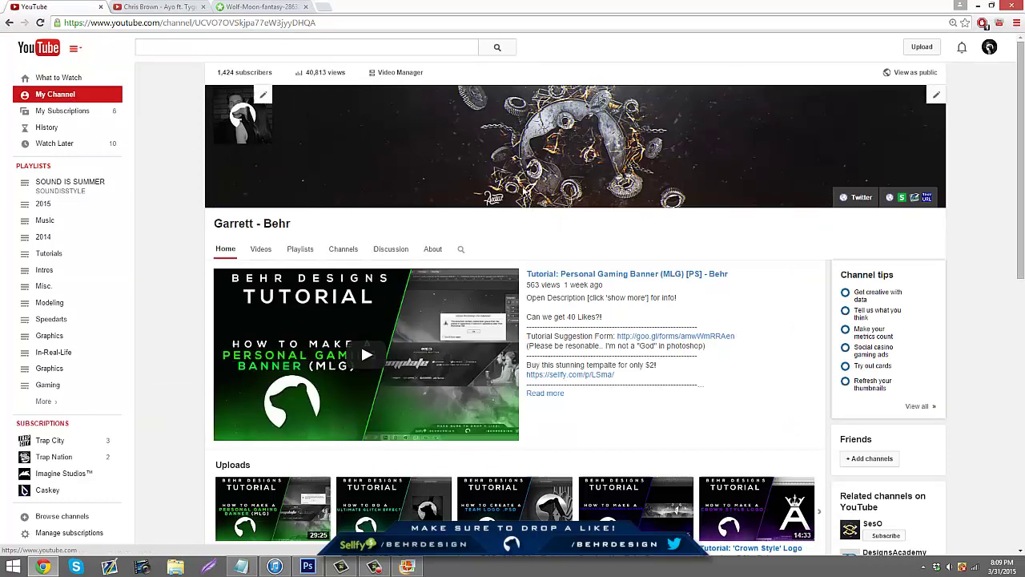
{"action": "key", "text": "F5"}
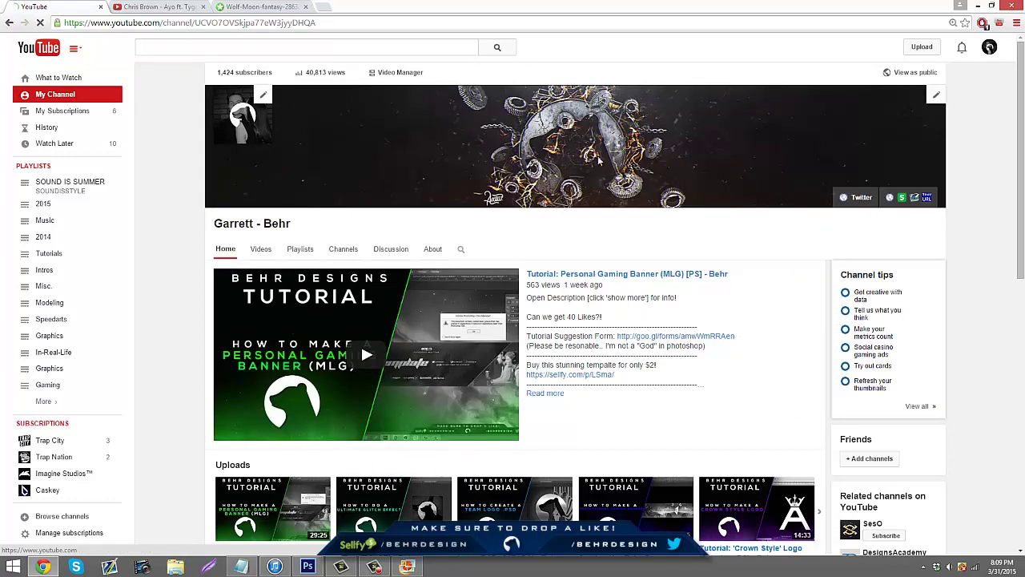